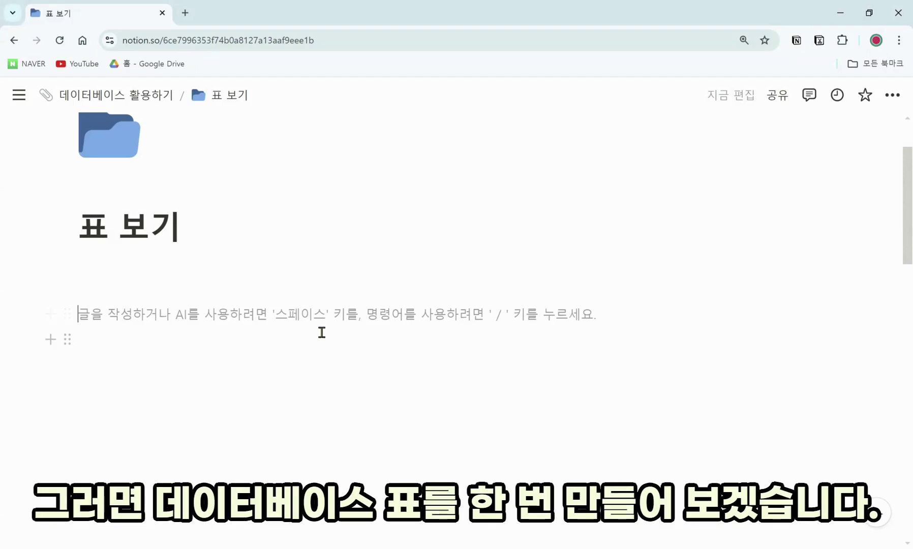
Step: Insert a new table view (표 보기) database block on the empty line below the page title
text(/데이터베이스)
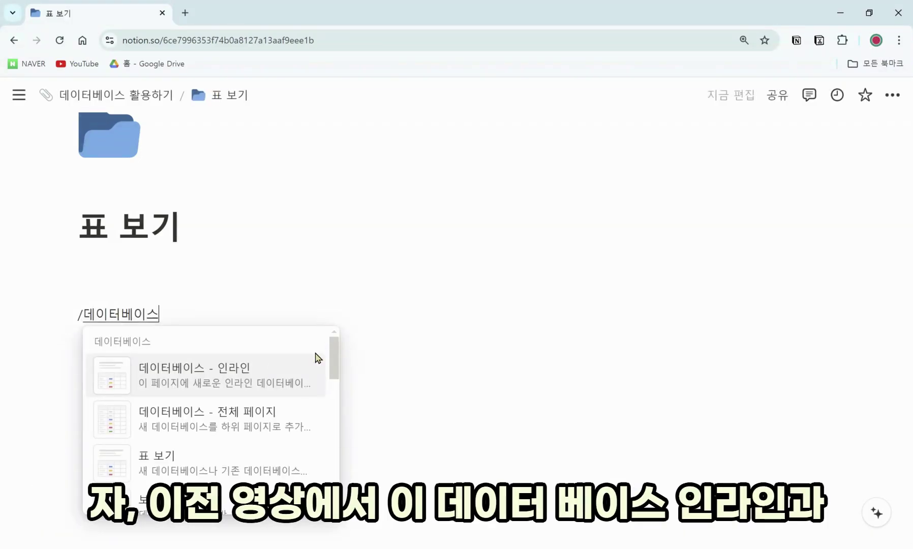
mouse_move(310, 401)
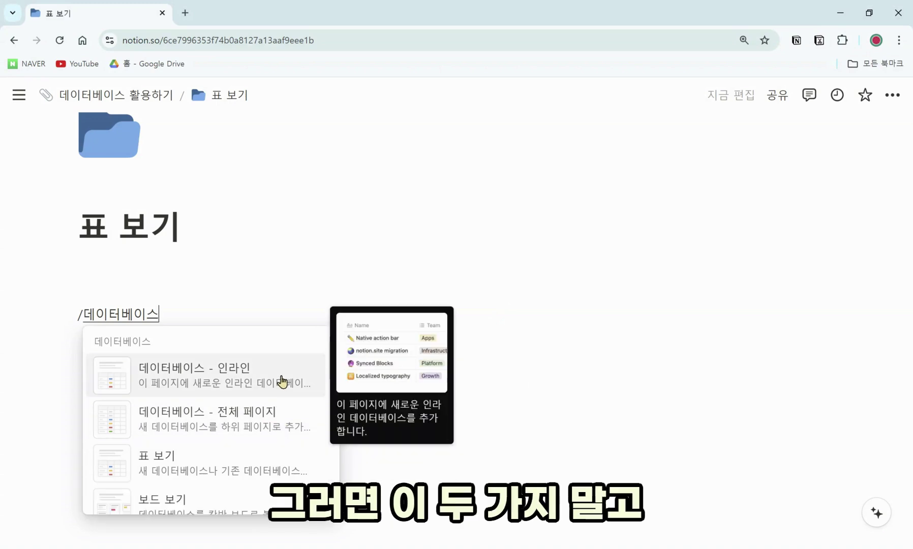
scroll(288, 430, down, 1)
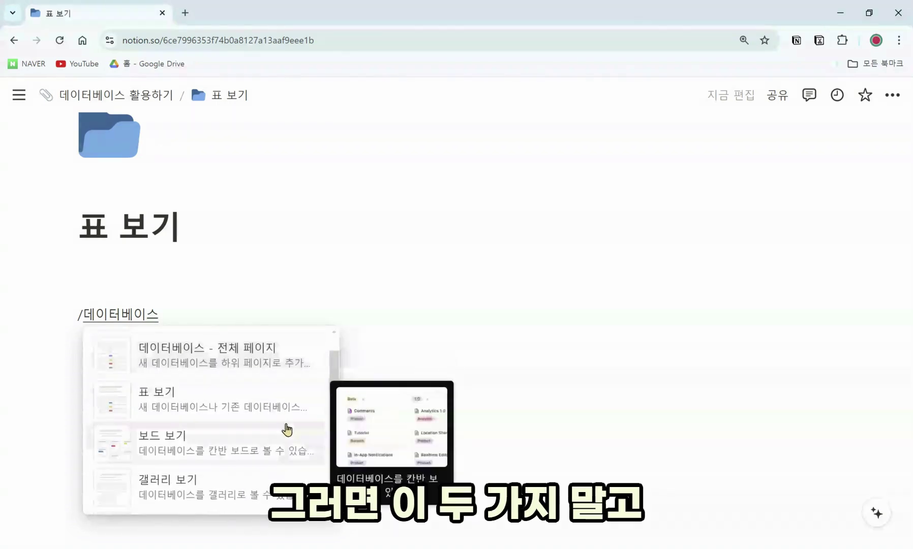
click(244, 407)
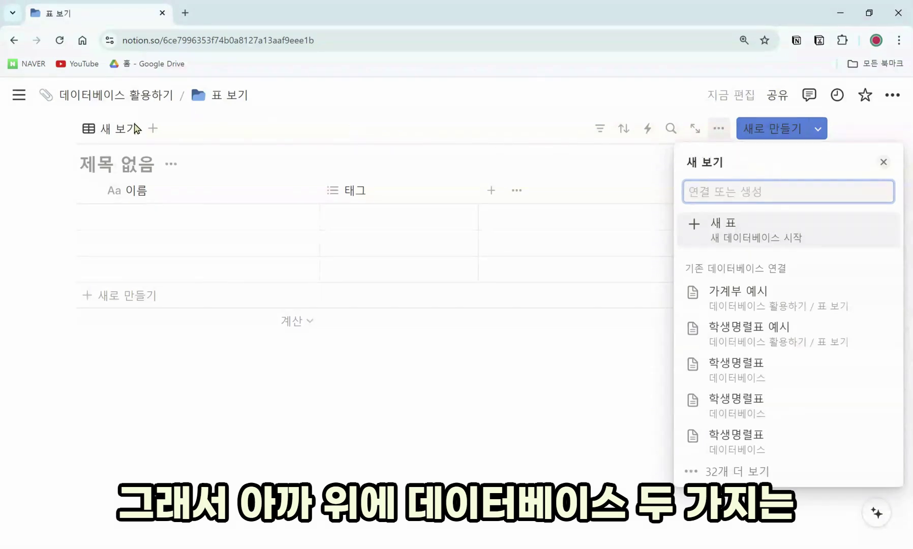
Step: Examine the database view types offered for a new block below the untitled table, leaving the block empty
click(146, 388)
text(/데이터)
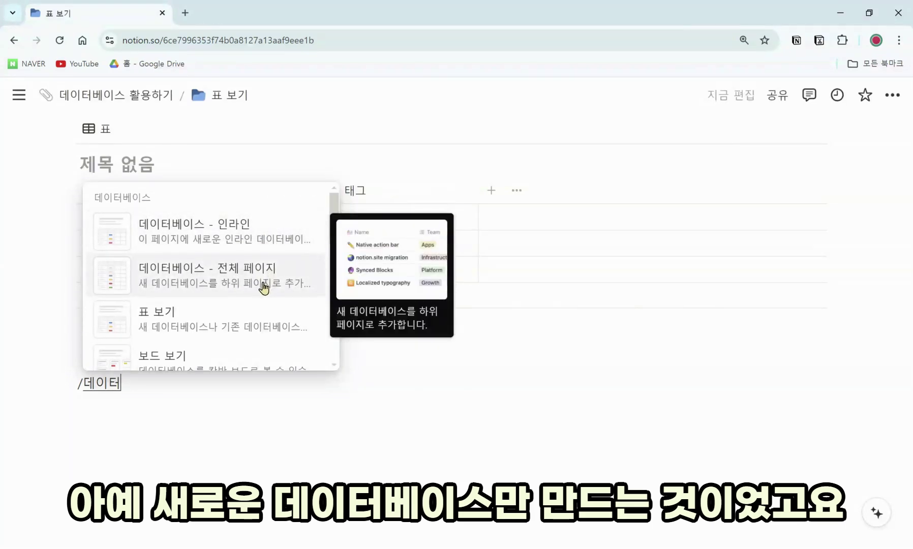
scroll(254, 290, down, 3)
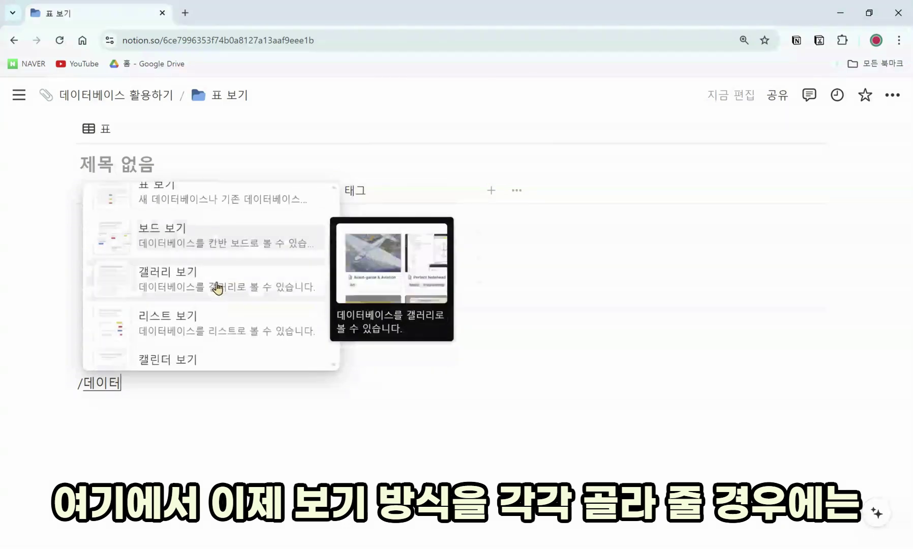
scroll(218, 350, down, 1)
scroll(215, 301, up, 1)
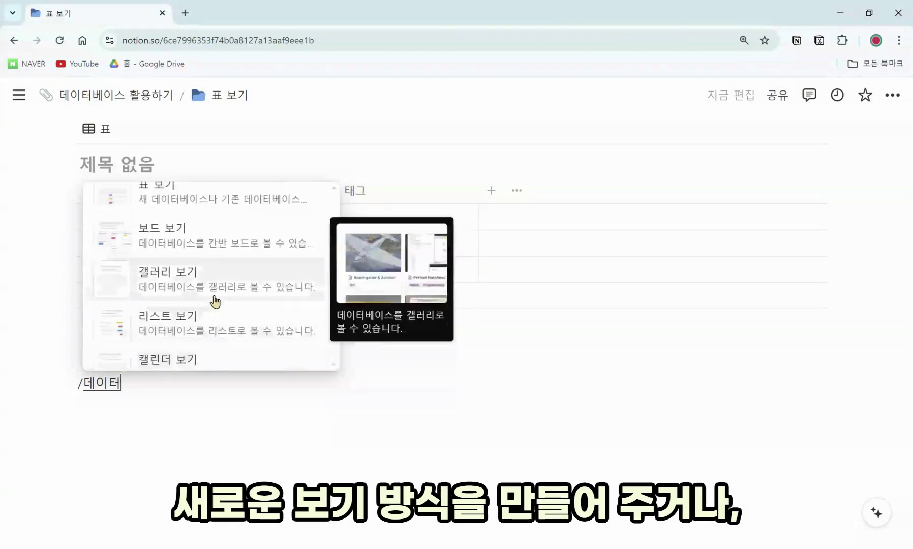
scroll(214, 298, up, 2)
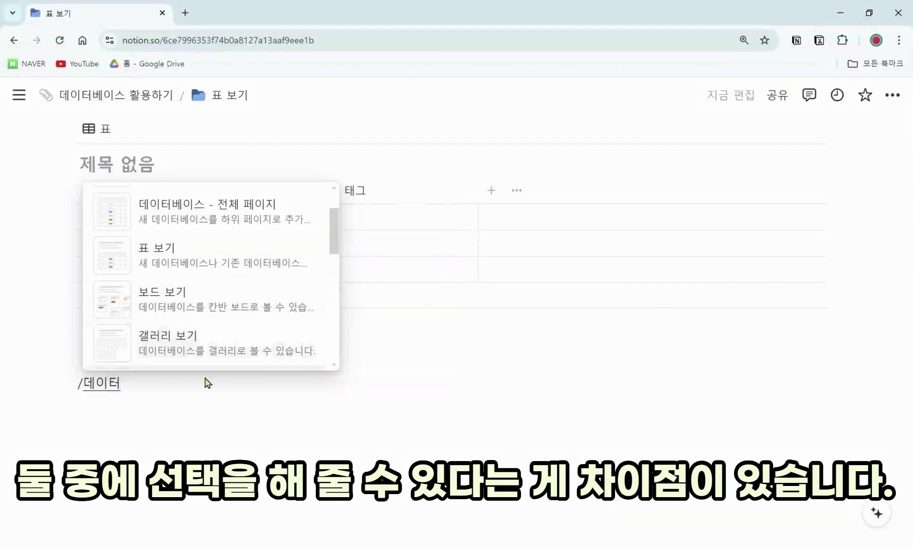
key(Escape)
key(BackSpace)
key(BackSpace)
key(BackSpace)
key(BackSpace)
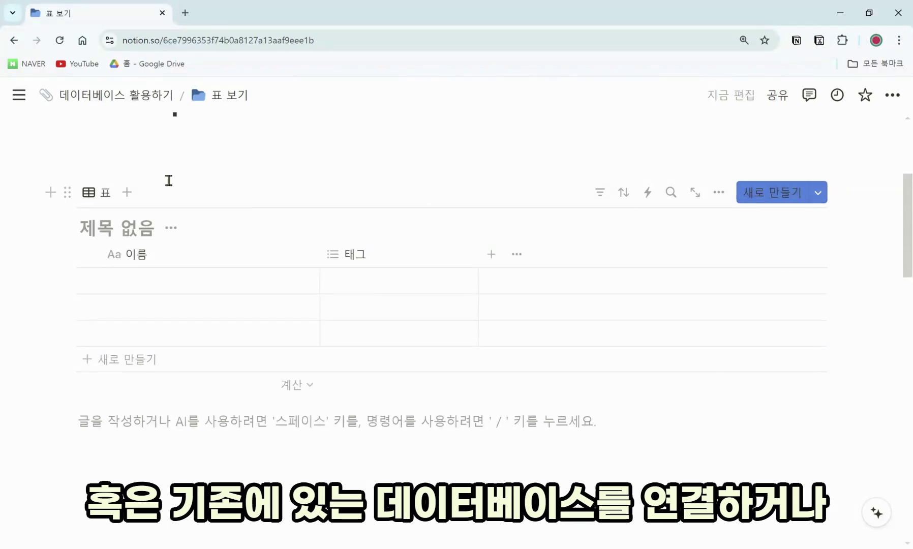
Step: Delete the untitled table block from the page
click(70, 195)
click(174, 143)
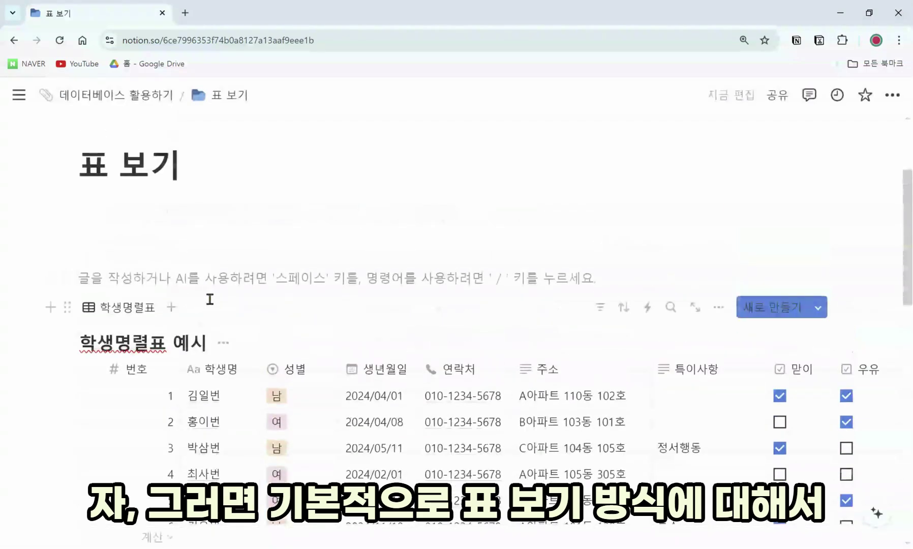
Step: Check the property settings of the 학생명 column in the 학생명렬표 예시 database
scroll(208, 296, down, 2)
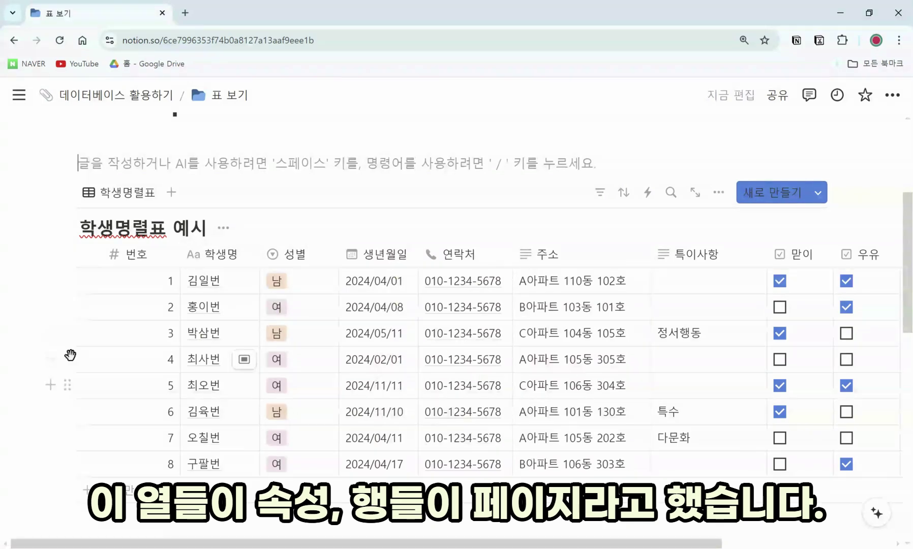
click(219, 257)
click(260, 318)
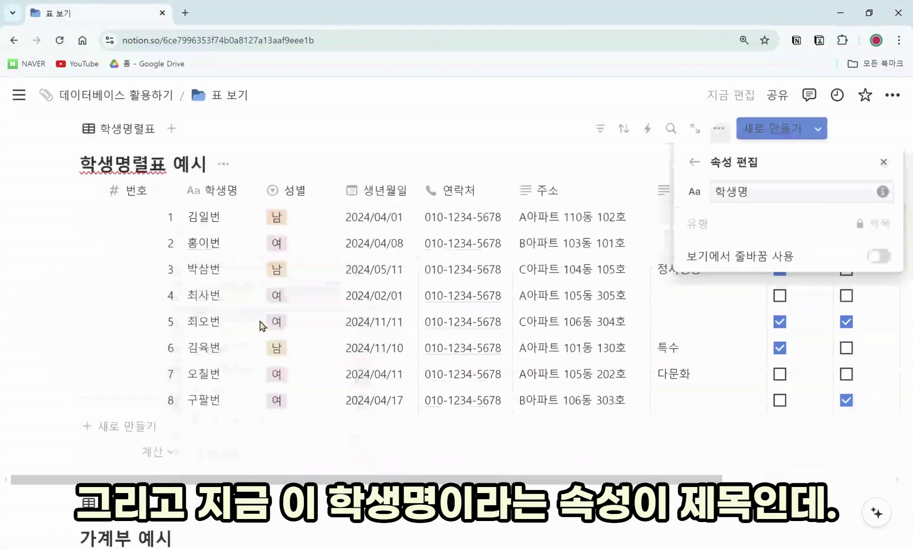
click(208, 190)
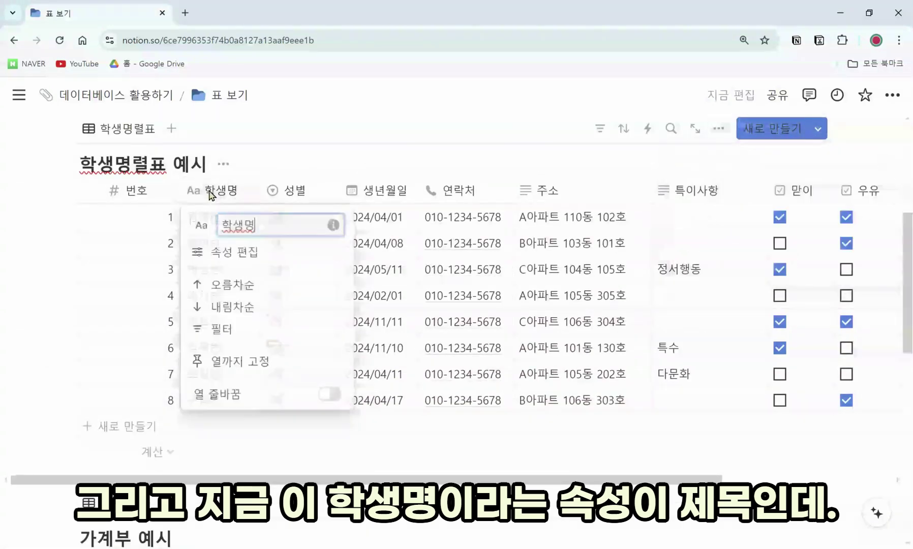
Step: Move the 학생명 column in front of 번호 and back to the second position
drag(209, 190, 148, 249)
drag(147, 190, 226, 192)
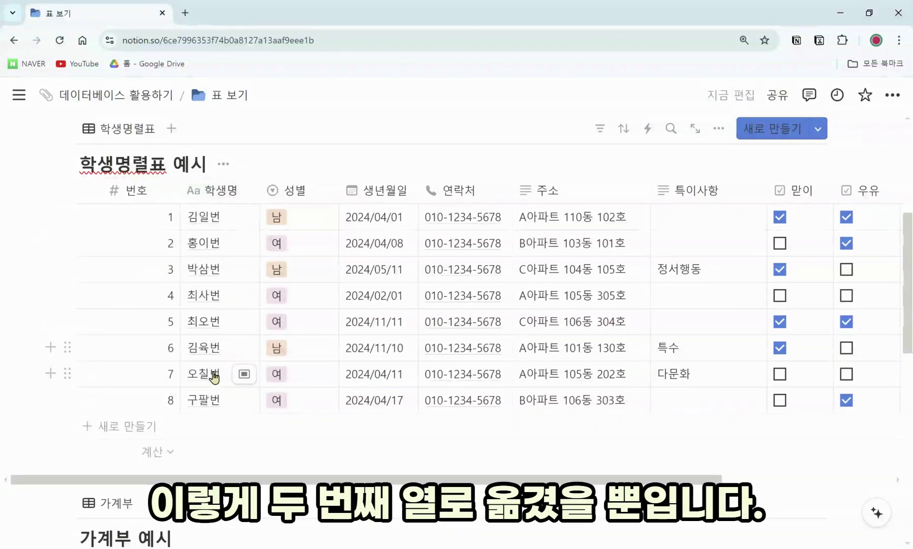
Step: Examine the rows of the 학생명렬표 예시 table and its columns beyond 우유
scroll(211, 379, up, 1)
scroll(220, 356, down, 1)
scroll(224, 284, up, 1)
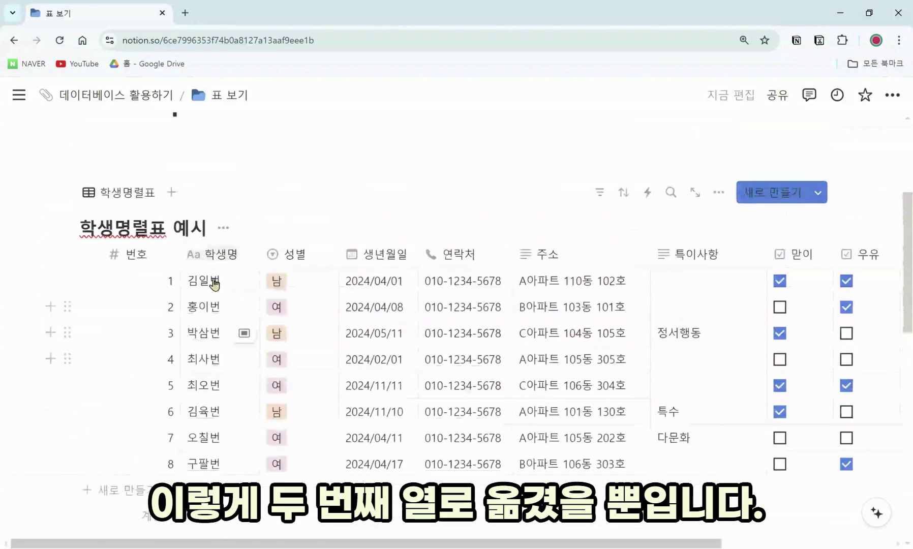
scroll(216, 286, down, 1)
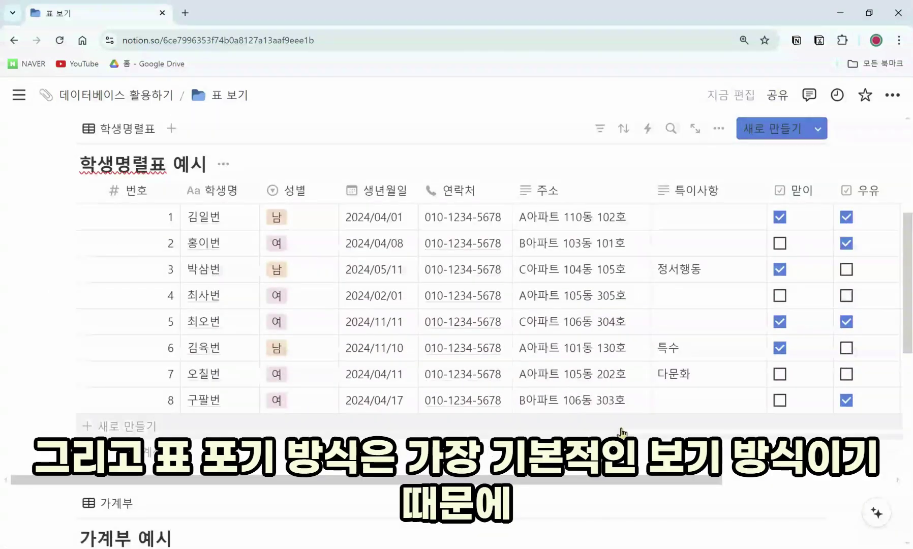
mouse_move(3, 214)
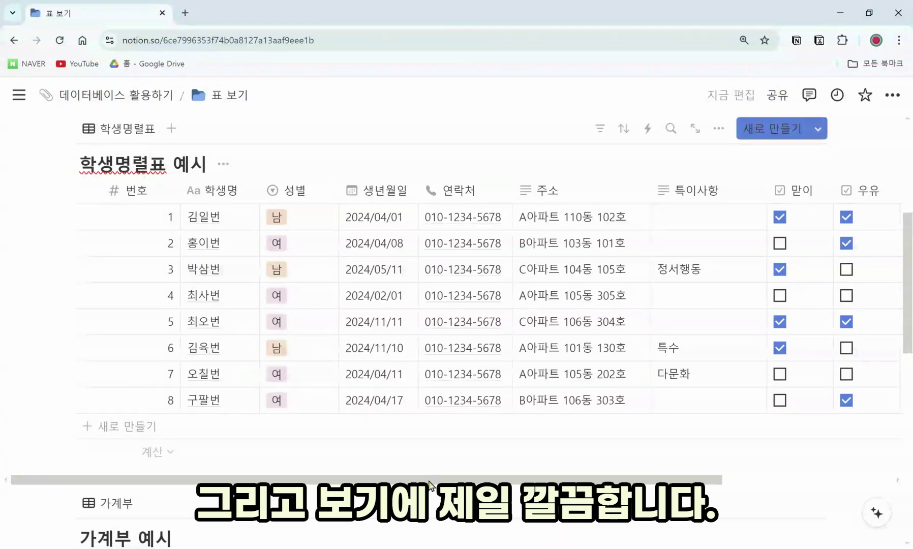
drag(420, 479, 441, 480)
scroll(457, 305, right, 2)
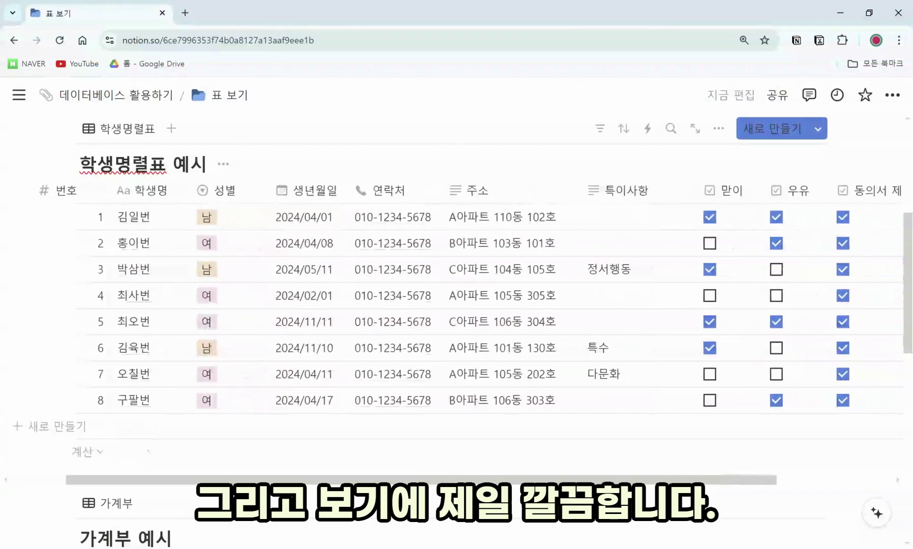
scroll(457, 305, left, 4)
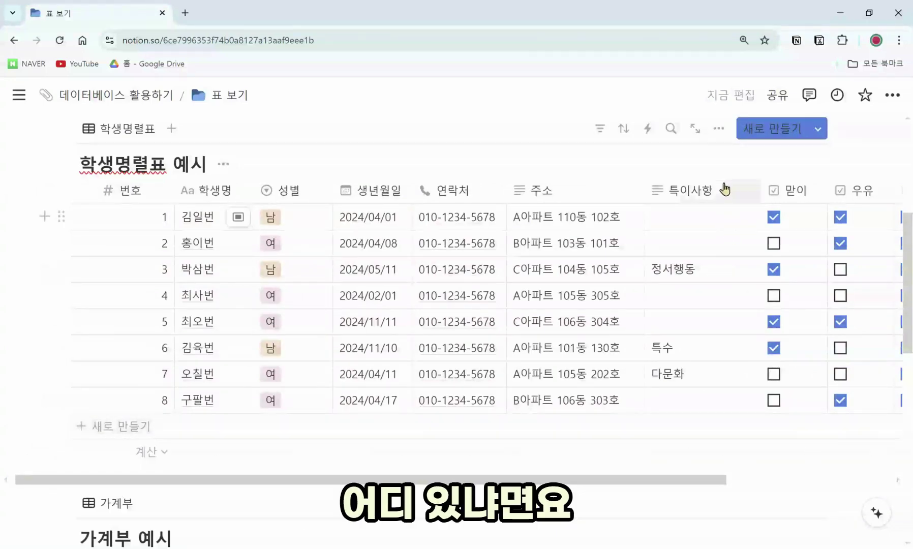
Step: Examine the layout options in the view settings of the 학생명렬표 view
click(721, 134)
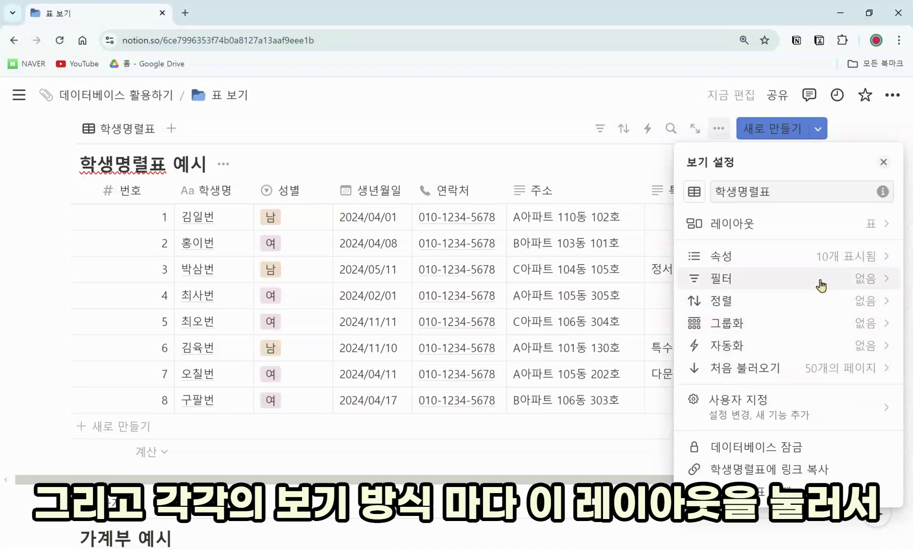
click(812, 229)
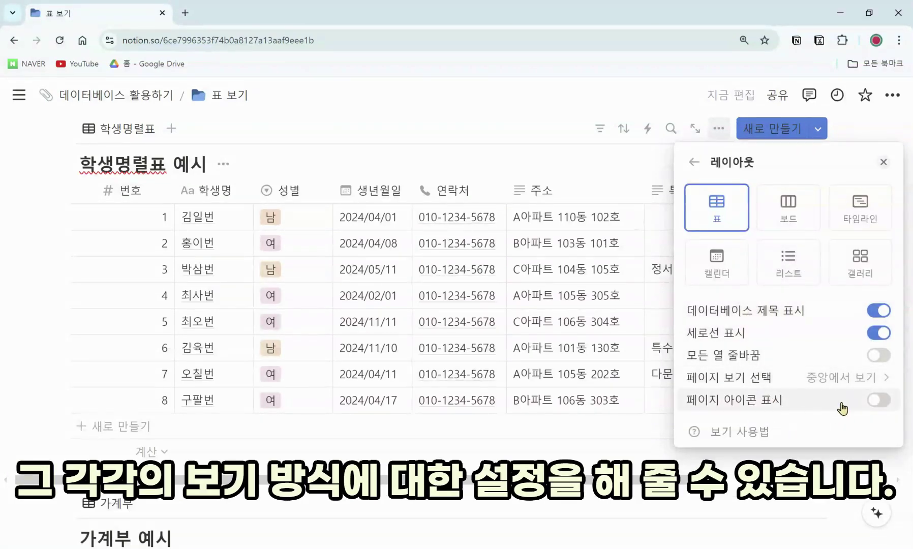
click(690, 162)
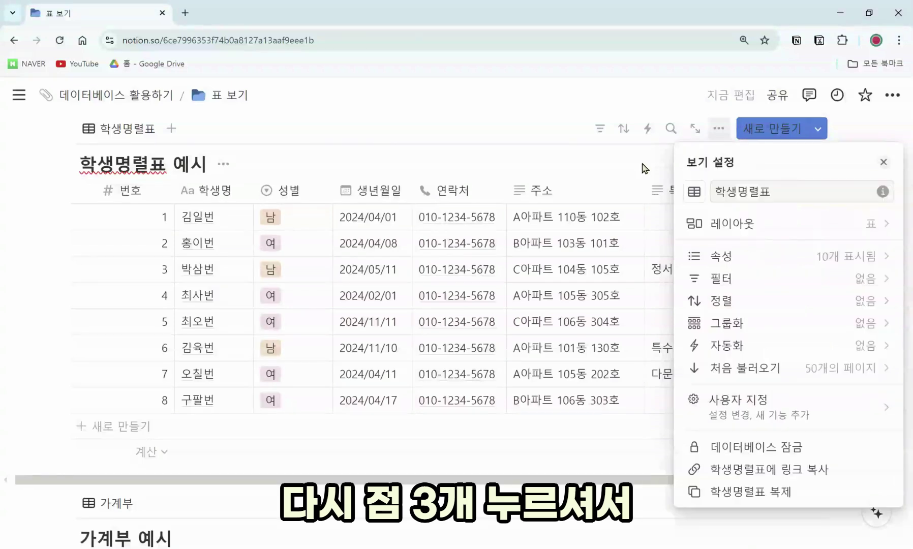
click(650, 158)
Step: In the layout settings of the 학생명렬표 view, toggle the database title off and on, and hide the vertical lines
click(719, 128)
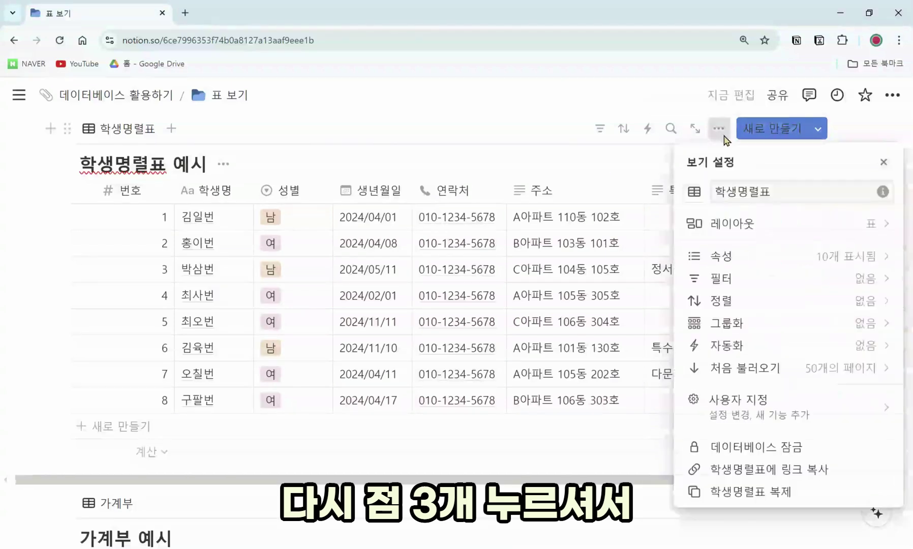
click(750, 229)
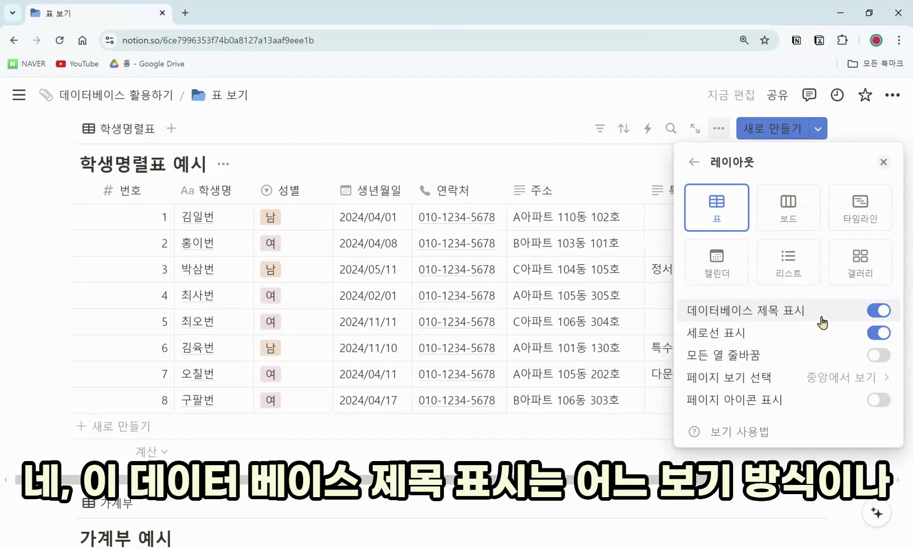
click(884, 314)
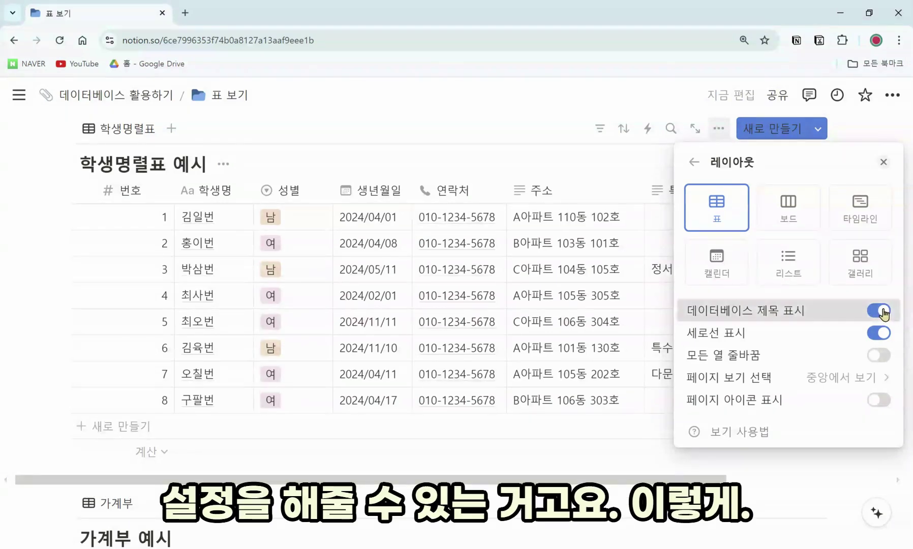
click(885, 314)
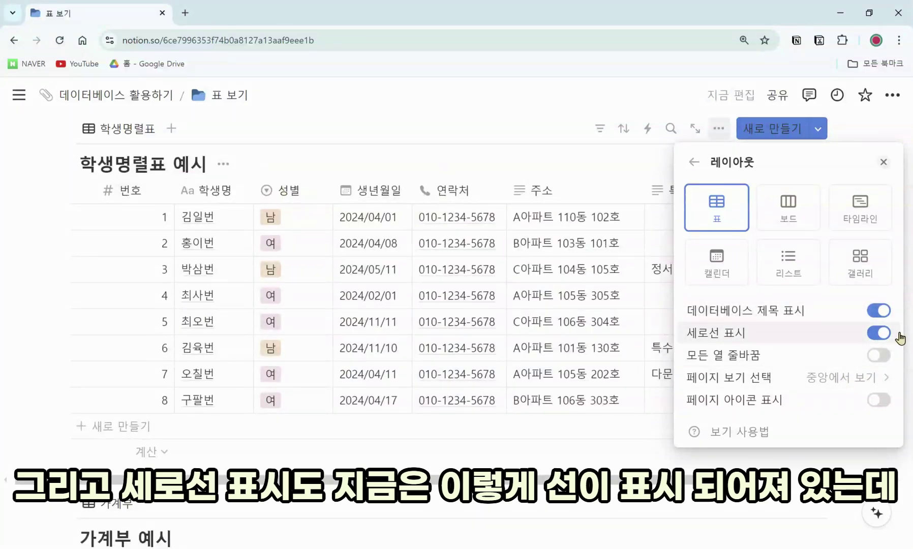
click(880, 333)
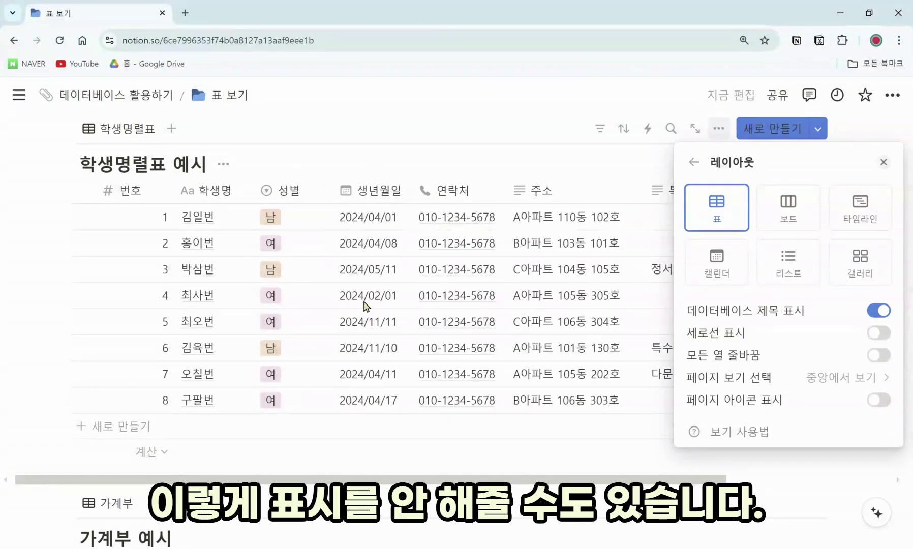
click(880, 355)
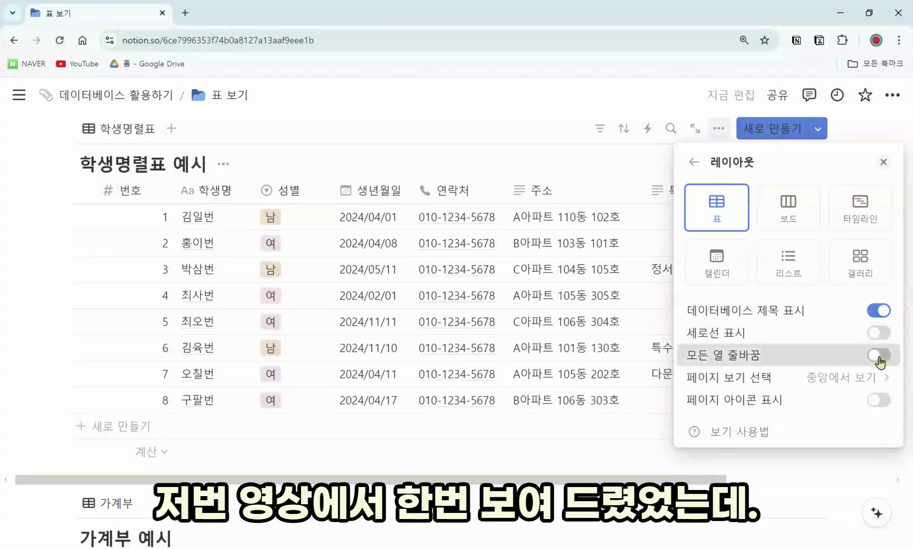
click(590, 221)
click(581, 226)
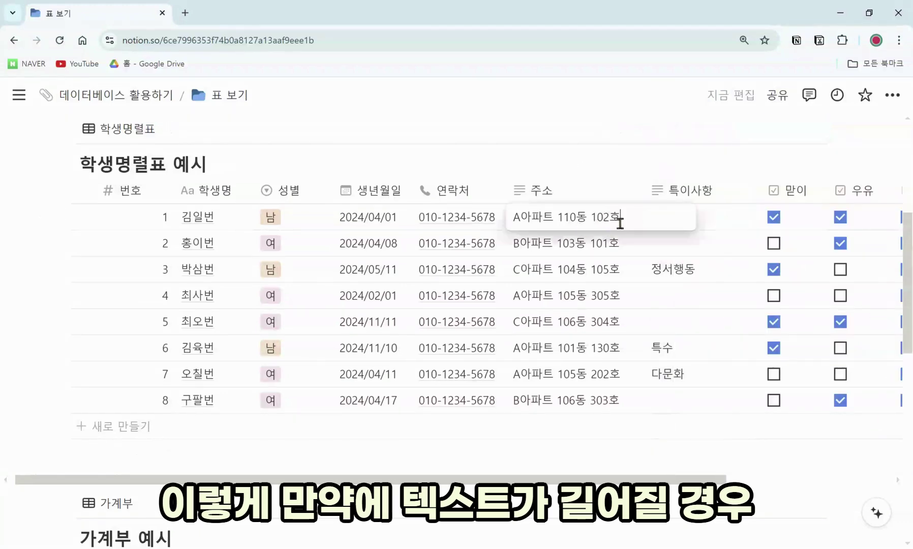
text(23222222222222222222)
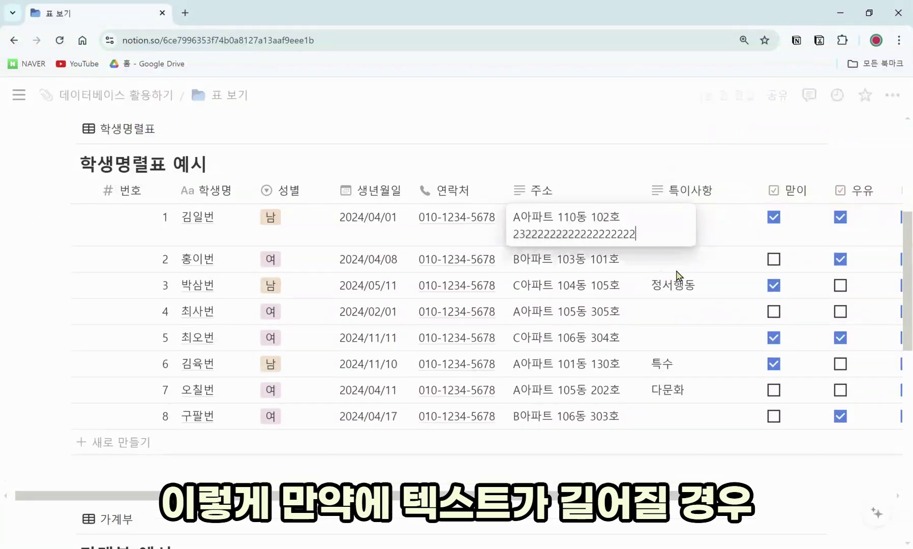
key(Escape)
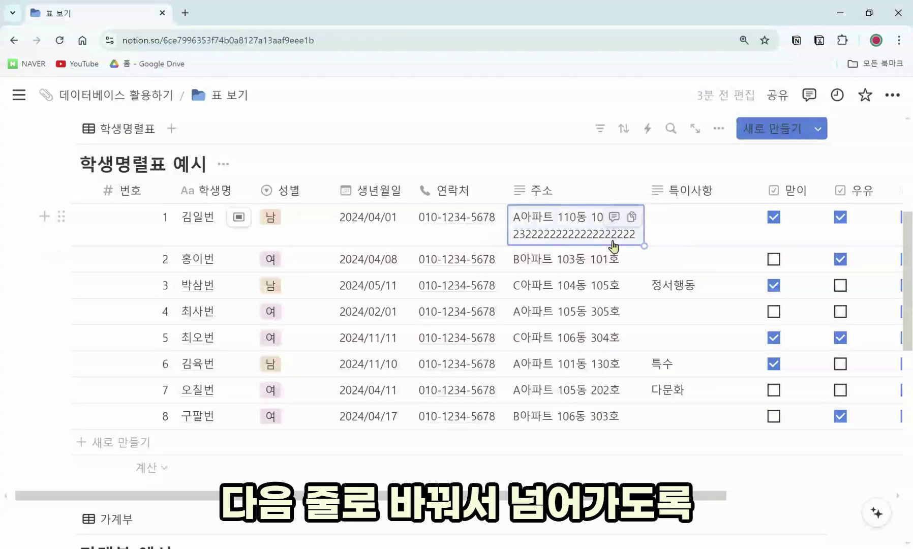
Step: Turn off wrapping for all columns in the layout settings of the 학생명렬표 view
click(719, 129)
click(804, 238)
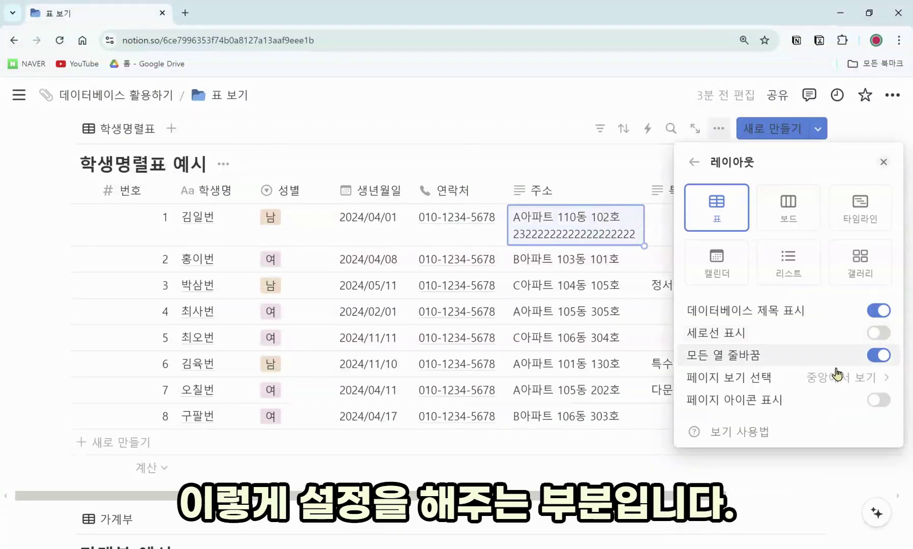
click(880, 358)
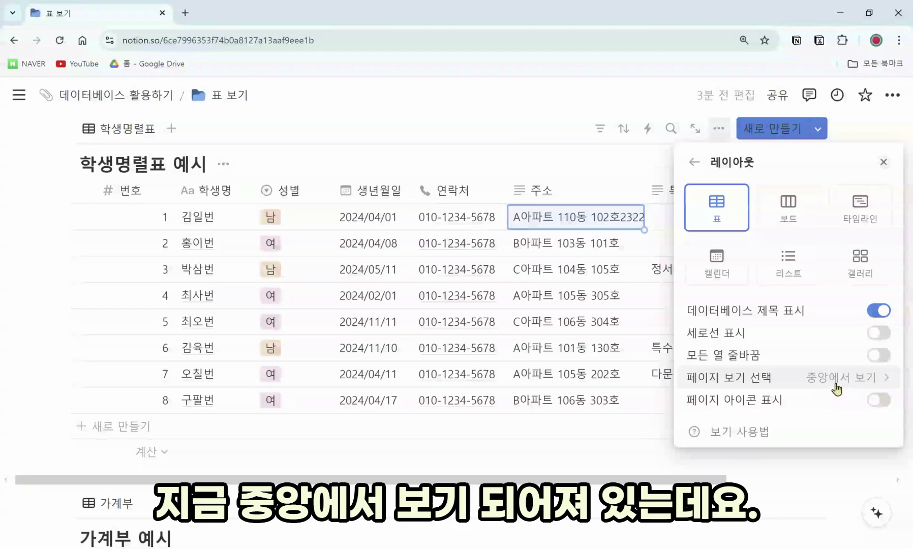
Step: Leave the layout settings and open the first student's page in center peek
click(306, 163)
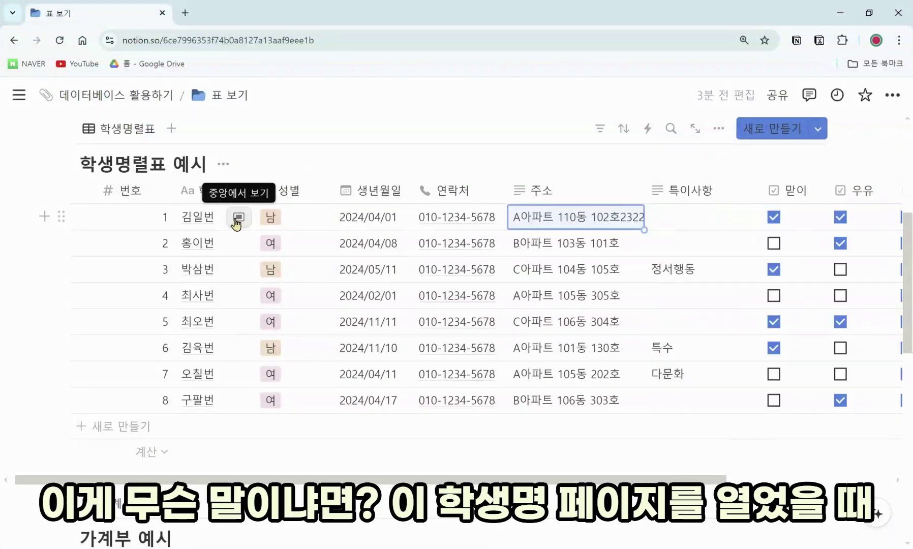
click(238, 219)
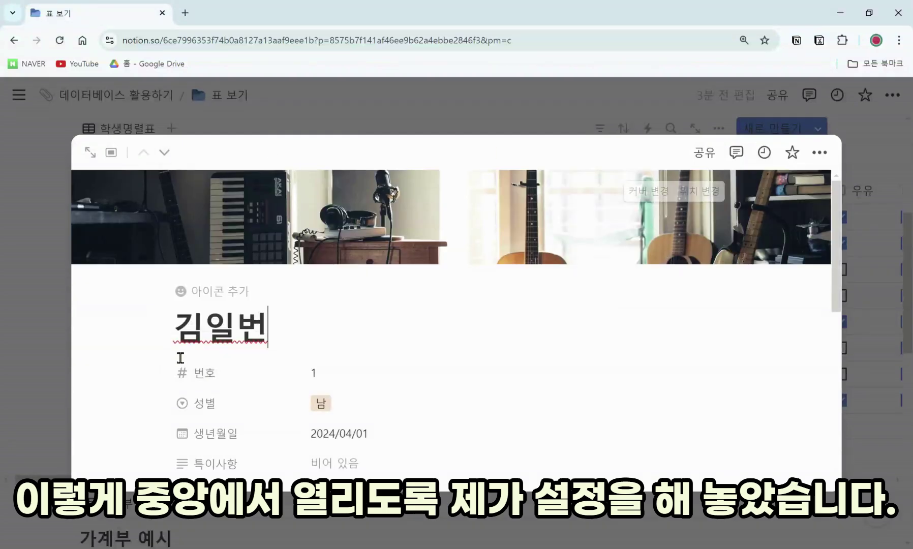
Step: Set pages in the 학생명렬표 view to open with 사이드 보기, and preview the first student's page that way
click(883, 301)
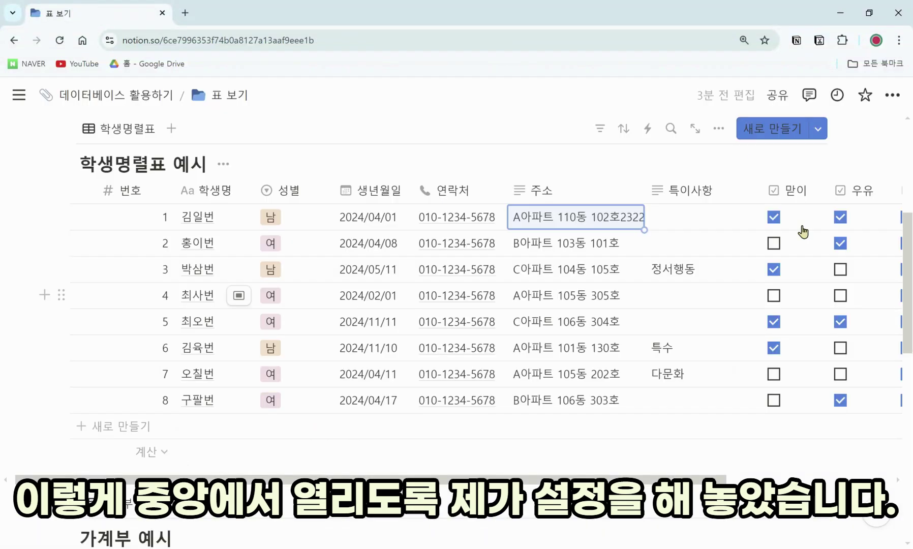
click(718, 128)
click(732, 224)
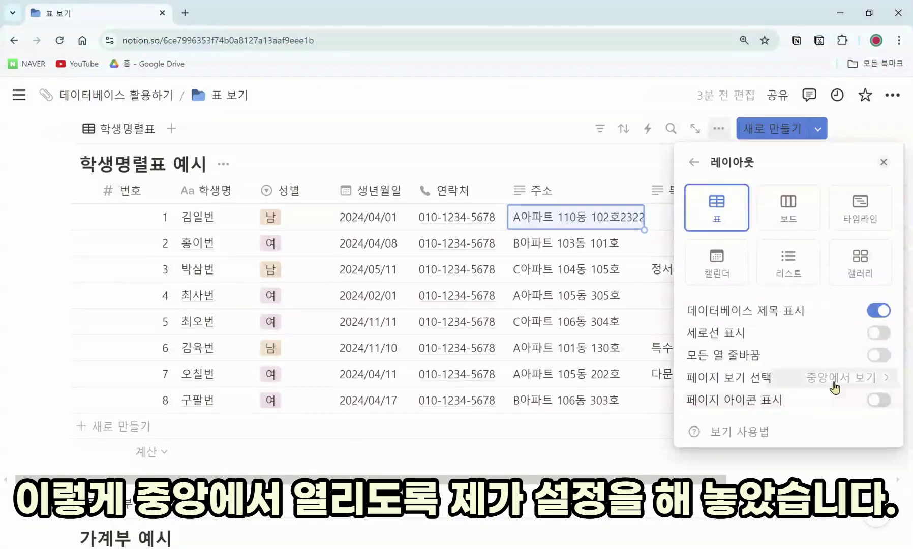
click(814, 377)
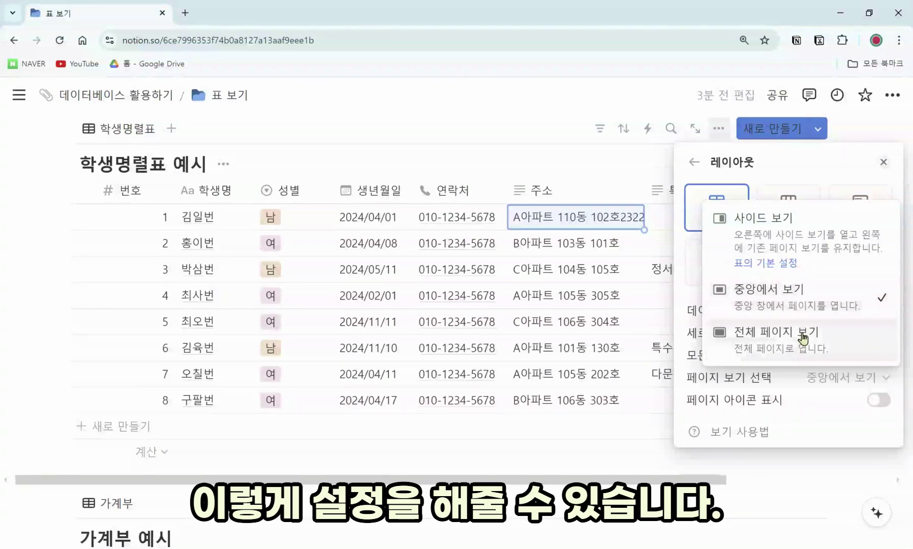
click(738, 255)
key(Escape)
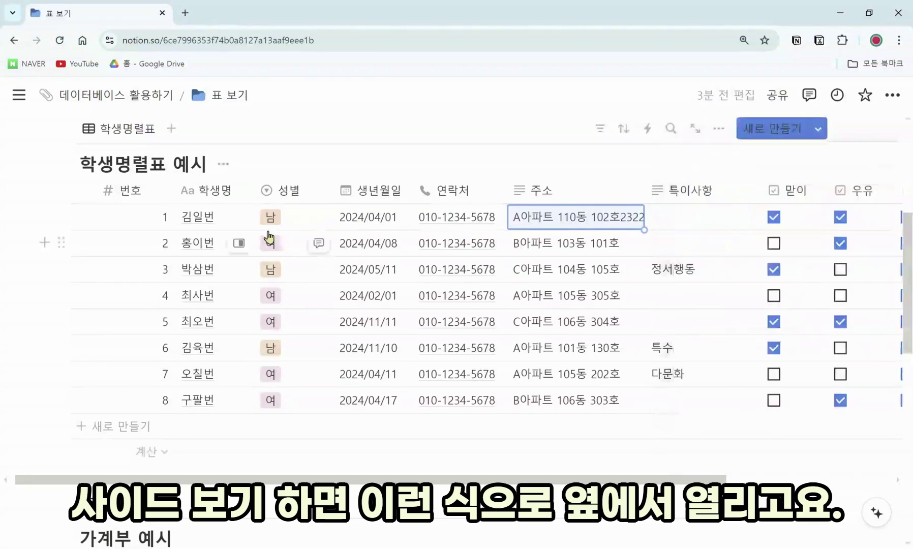
click(238, 218)
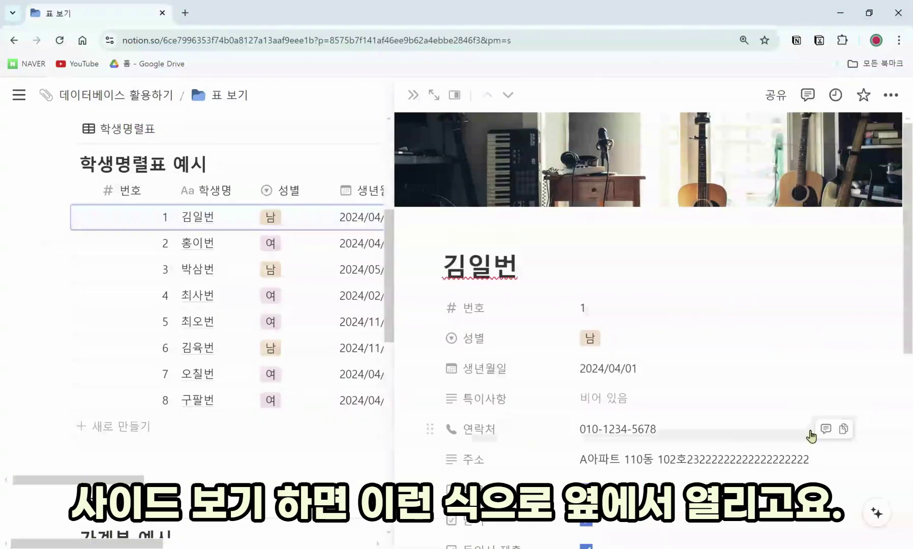
click(414, 95)
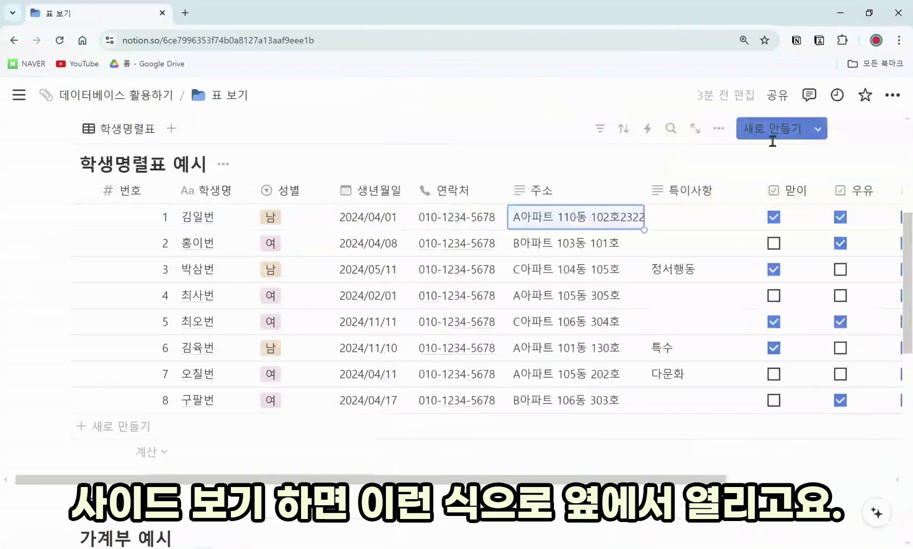
Step: Turn on page icon display (페이지 아이콘 표시) in the layout settings of the 학생명렬표 view
click(719, 129)
click(750, 234)
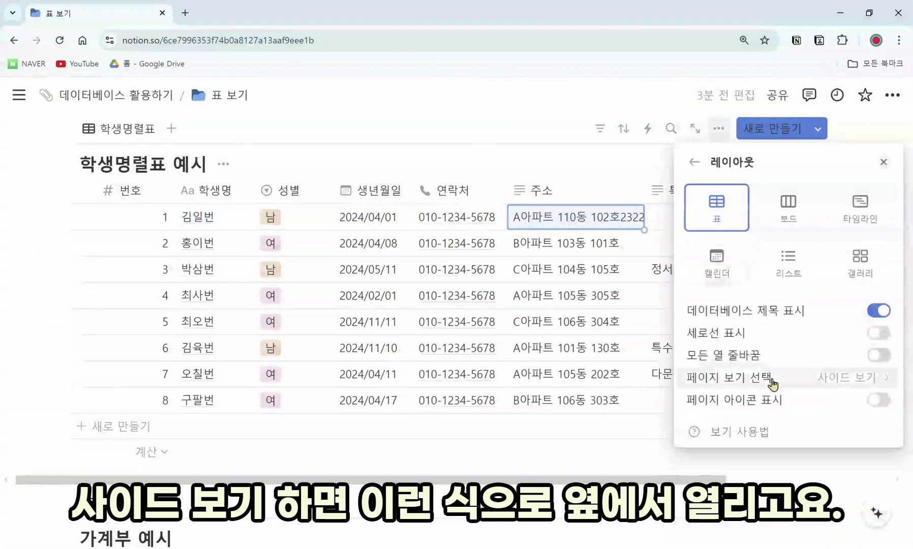
click(881, 401)
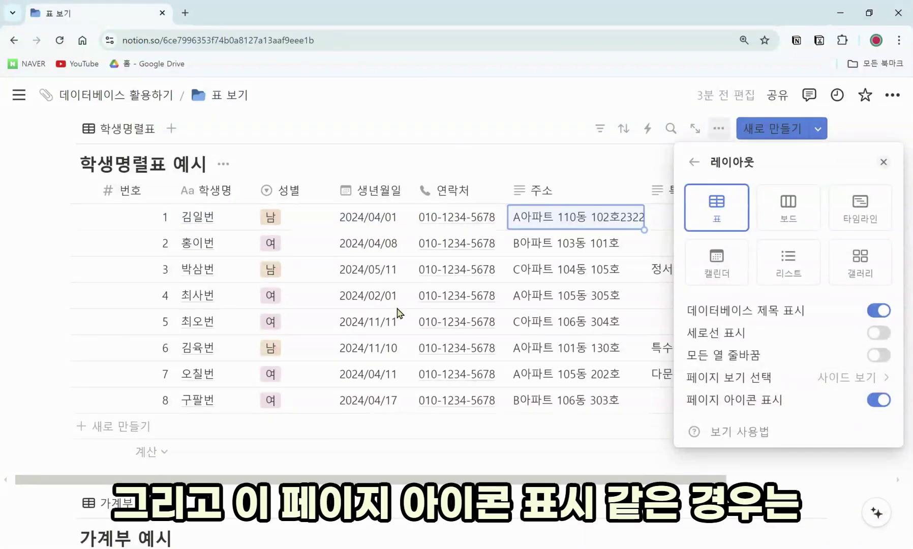
Step: Enter 222222222 in the body of the first student's page and close the page
click(226, 221)
click(241, 219)
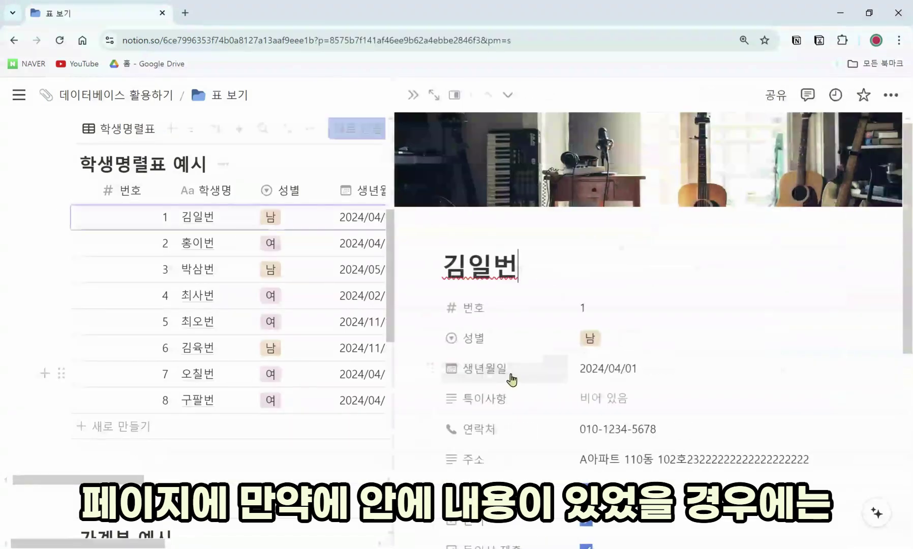
scroll(529, 414, down, 5)
scroll(524, 397, down, 3)
text(222222222)
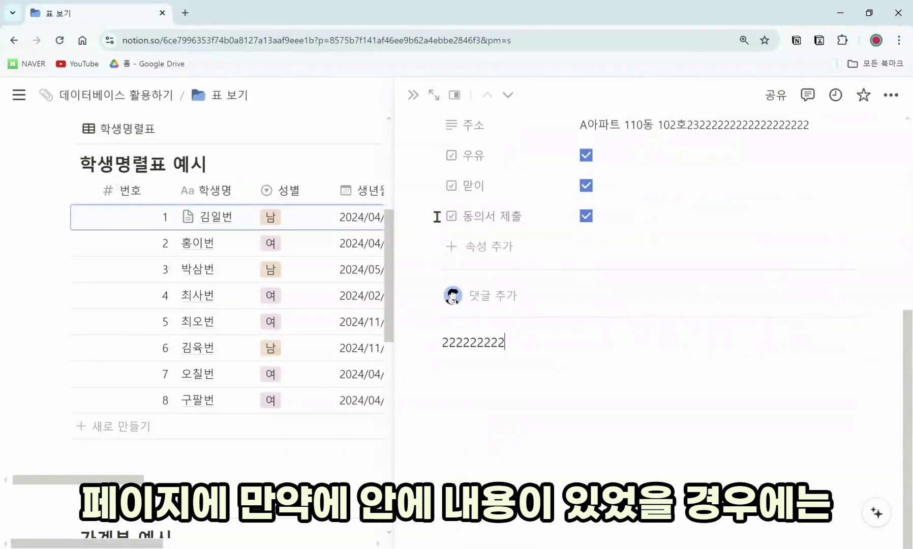
click(412, 95)
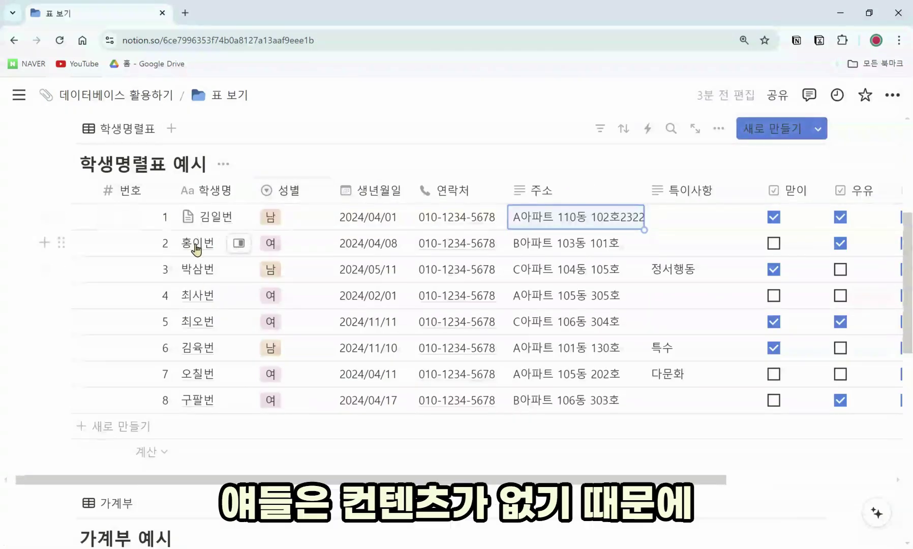
Step: Enter 333 in the body of the second student's page and close the page
click(237, 243)
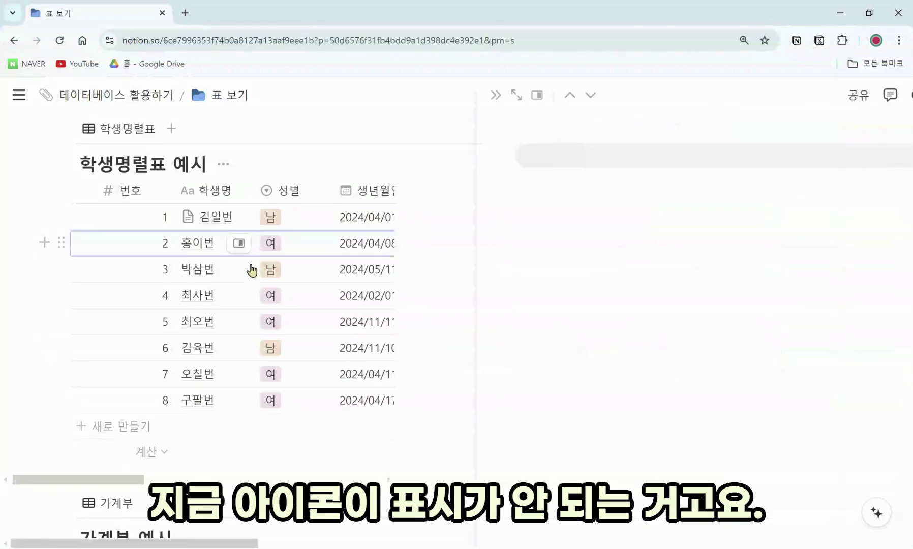
scroll(559, 402, down, 3)
click(572, 389)
text(333)
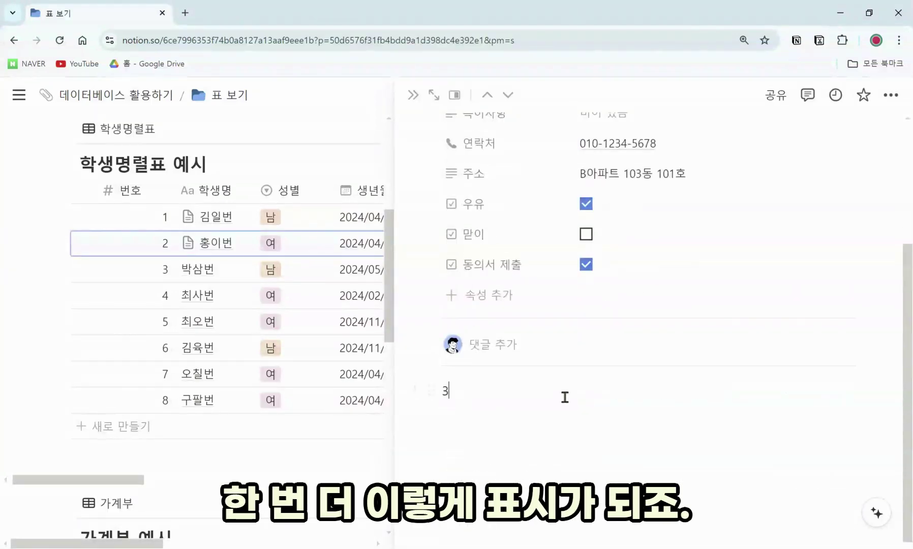
click(420, 99)
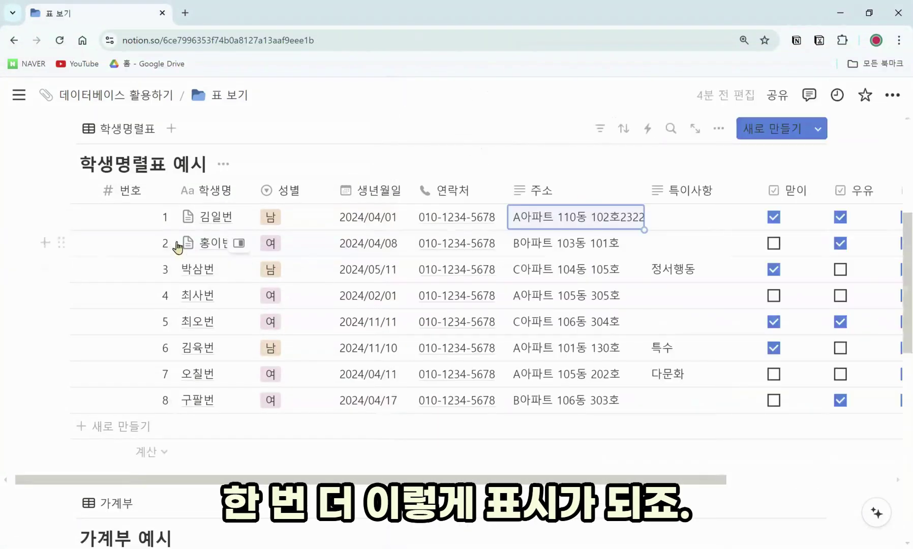
Step: Give the first student's page a star emoji icon and the second student's page a green heart
click(188, 217)
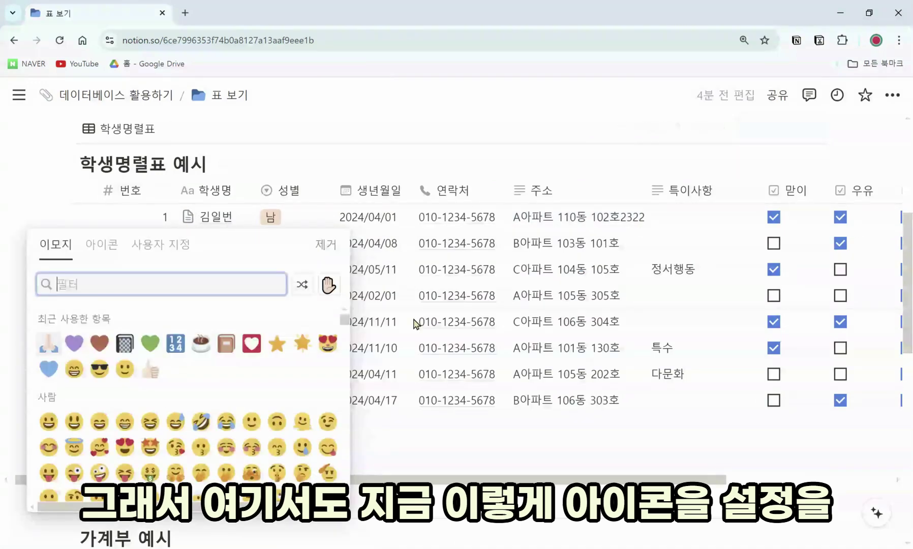
click(277, 343)
click(187, 243)
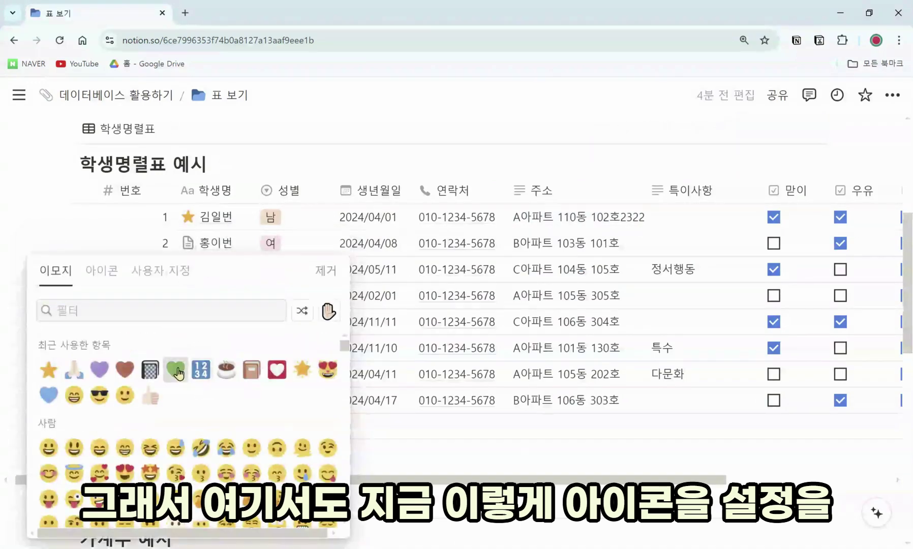
click(172, 310)
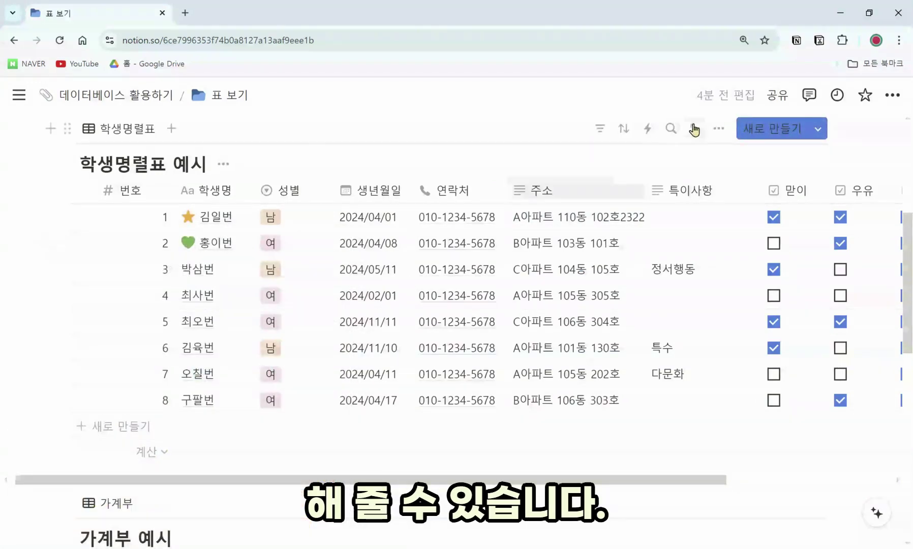
Step: Turn off page icon display (페이지 아이콘 표시) for the 학생명렬표 view and leave the view settings
click(719, 128)
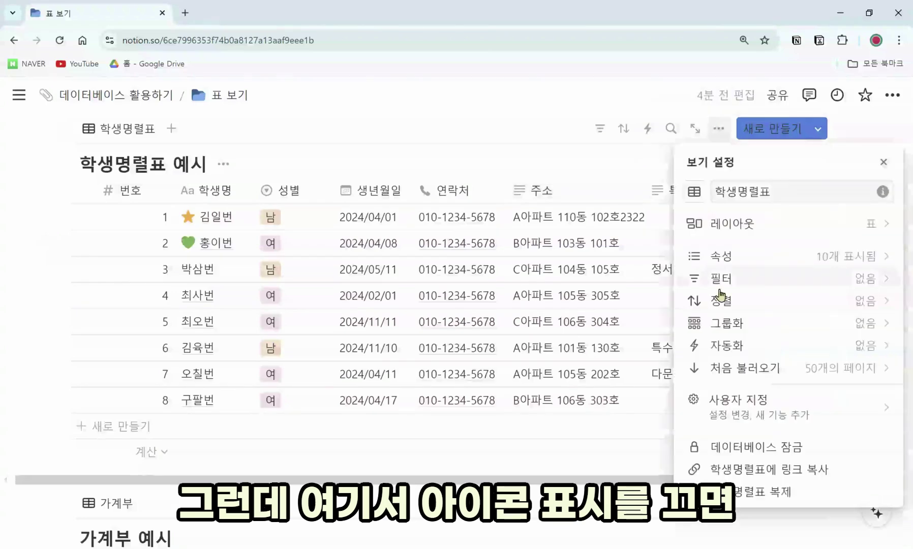
click(779, 222)
click(878, 407)
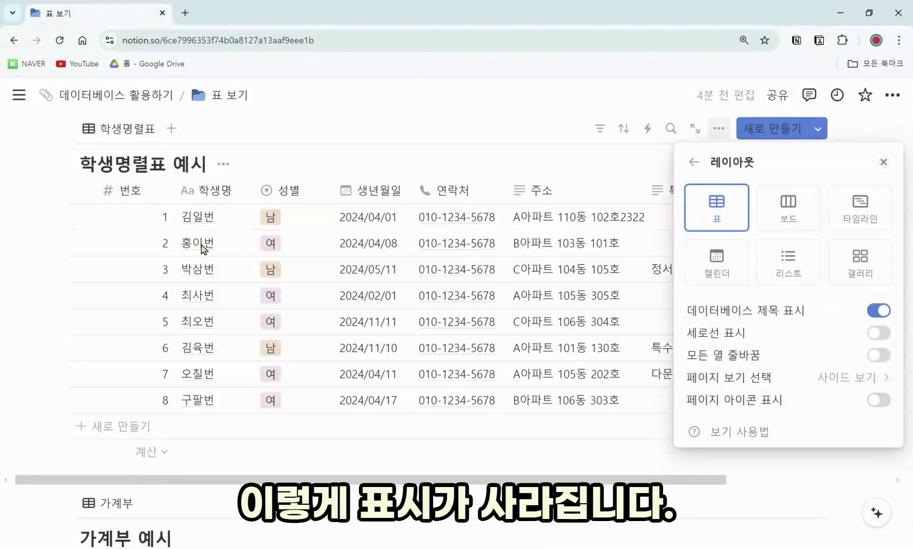
click(884, 163)
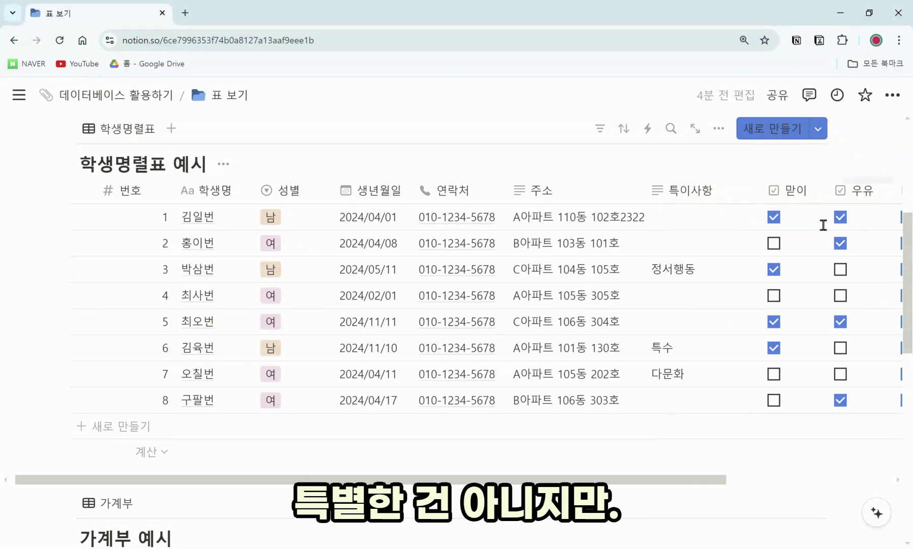
Step: Add a 체크 표시됨 count calculation under the 맏이 column of the 학생명렬표 예시 table
scroll(808, 285, up, 1)
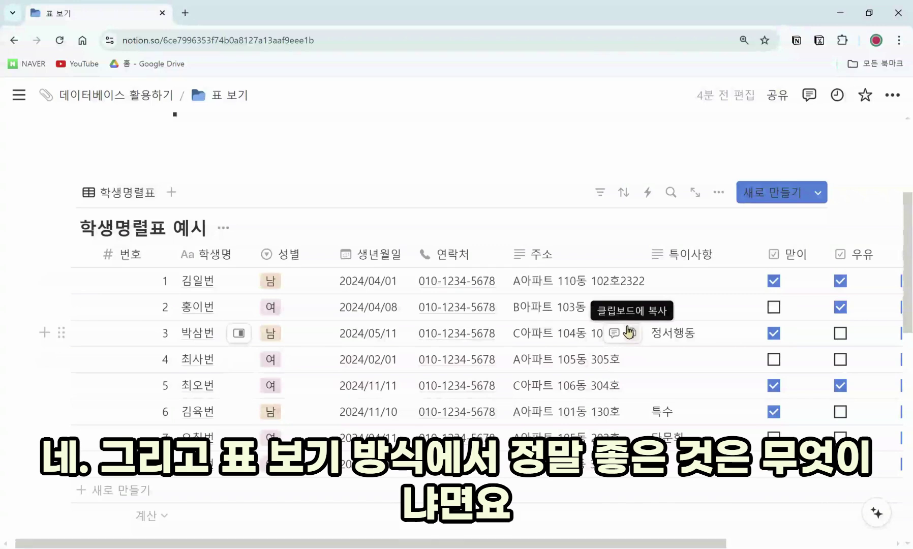
scroll(629, 332, down, 1)
mouse_move(198, 453)
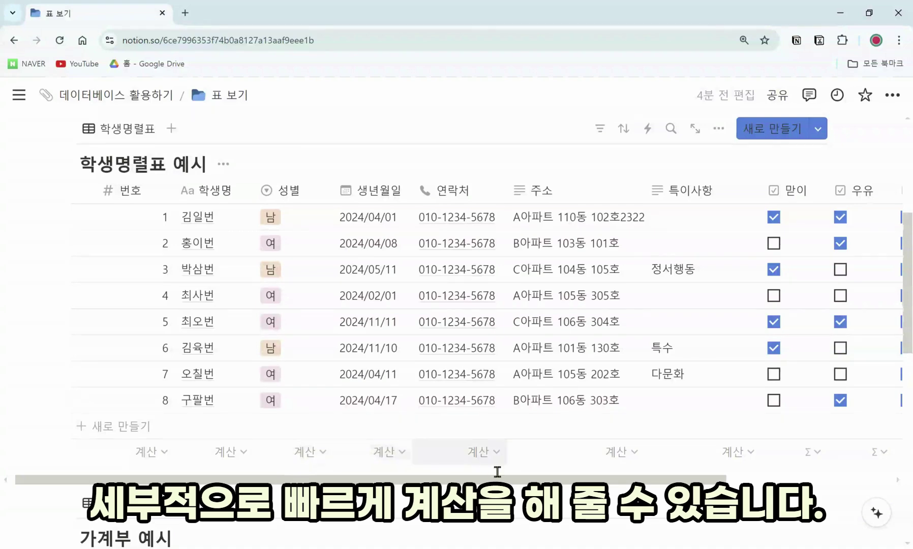
scroll(501, 482, right, 1)
scroll(501, 482, right, 5)
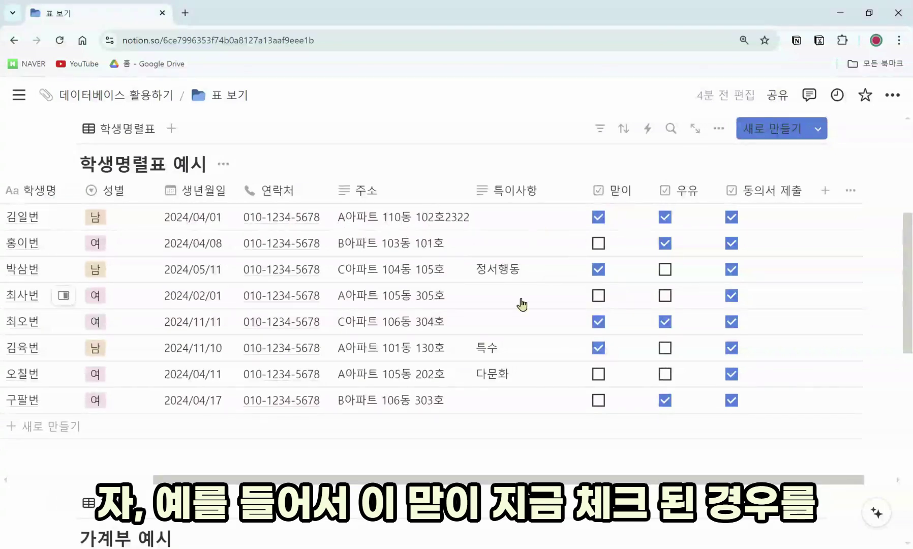
mouse_move(609, 452)
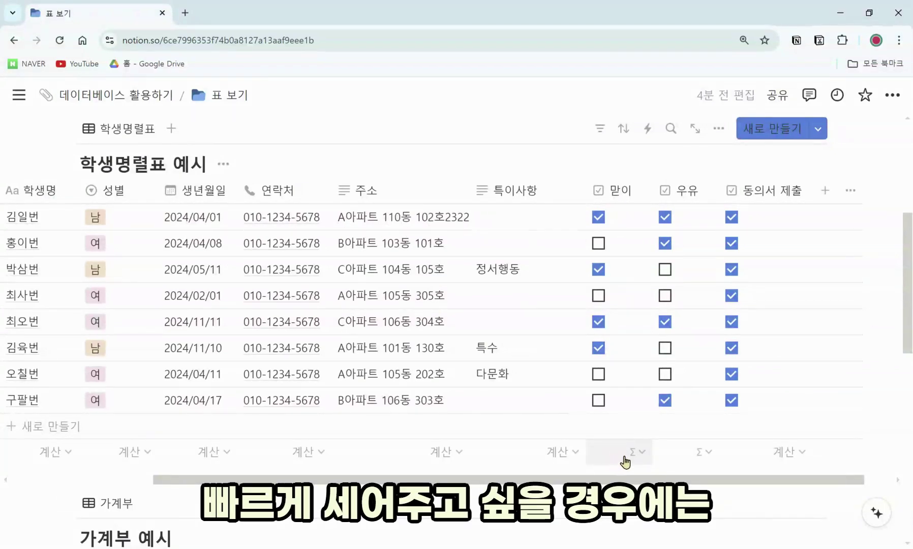
click(626, 460)
mouse_move(606, 411)
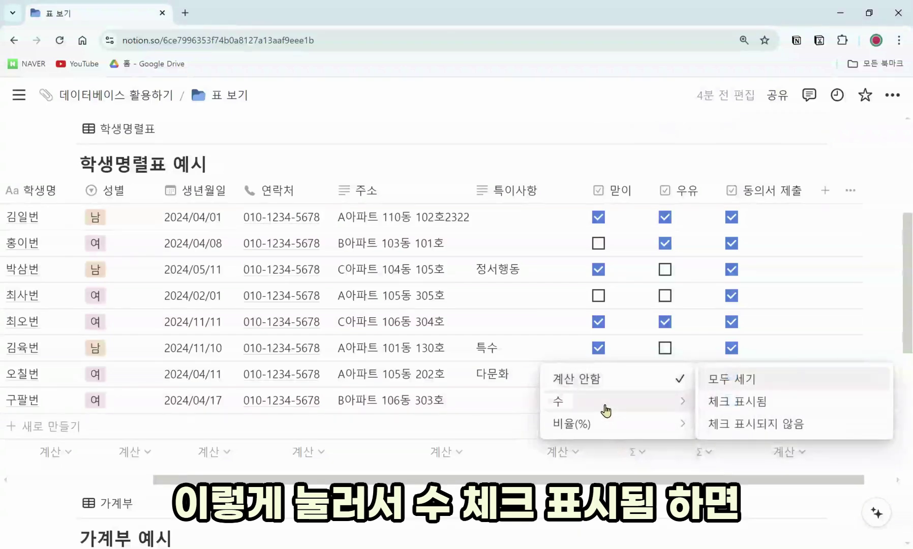
click(745, 414)
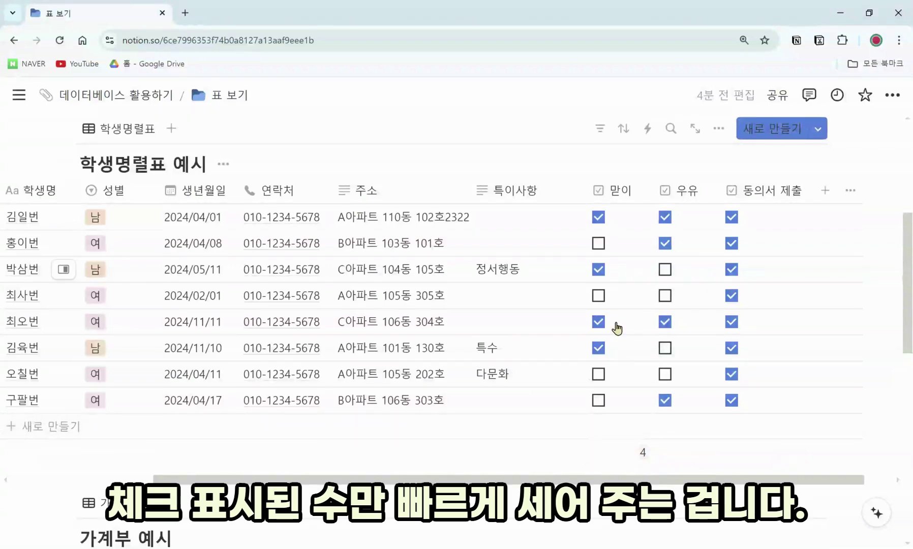
Step: Tick the 맏이 checkboxes for students 2, 4, 7 and 8
click(608, 300)
click(594, 244)
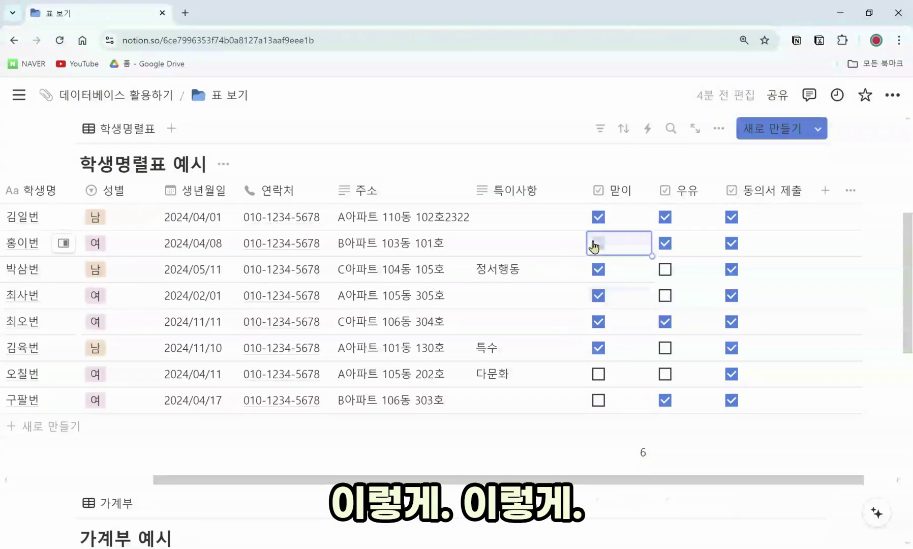
click(598, 377)
click(598, 401)
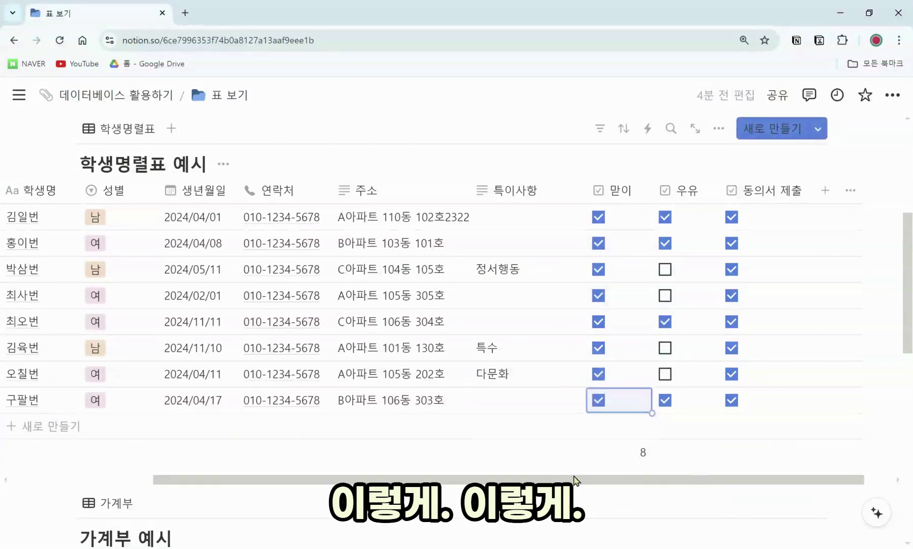
Step: Examine the date and percentage calculation options for the 생년월일 column without applying one
drag(575, 480, 437, 475)
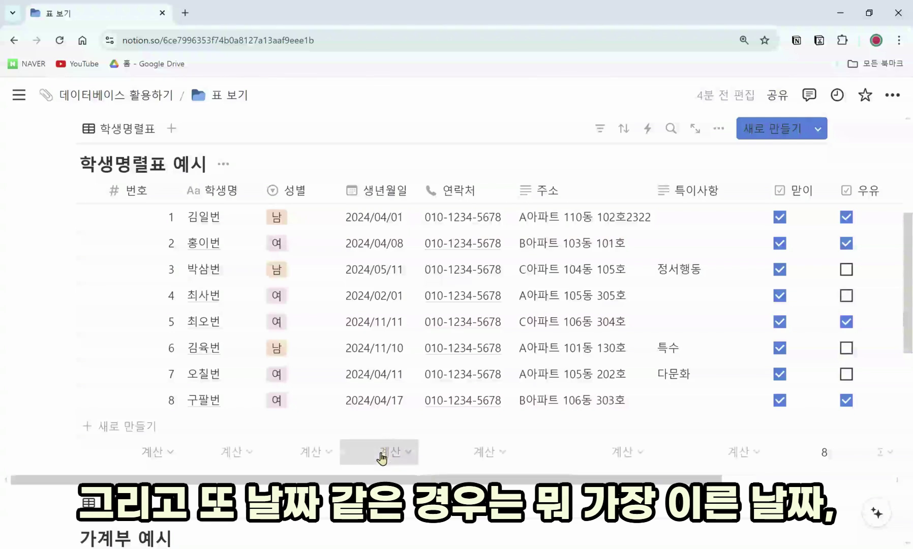
click(382, 454)
mouse_move(375, 426)
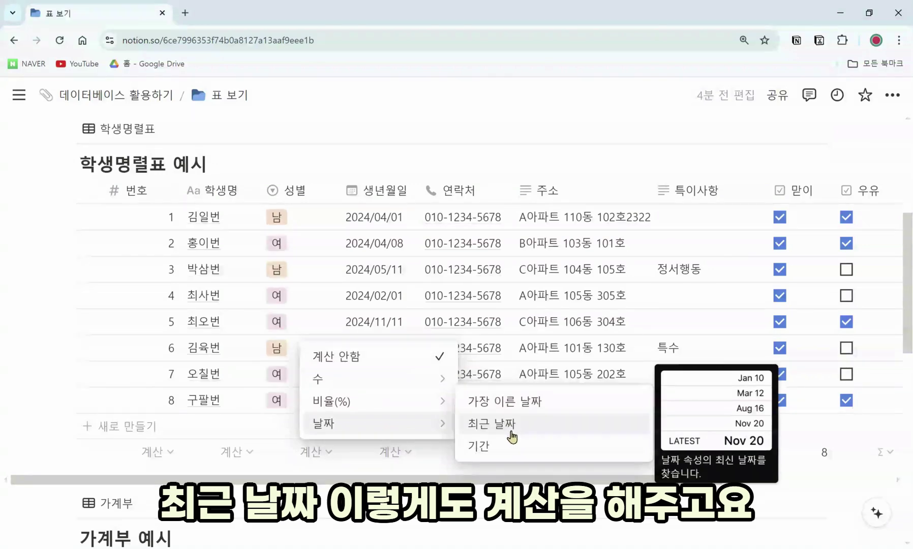
mouse_move(387, 404)
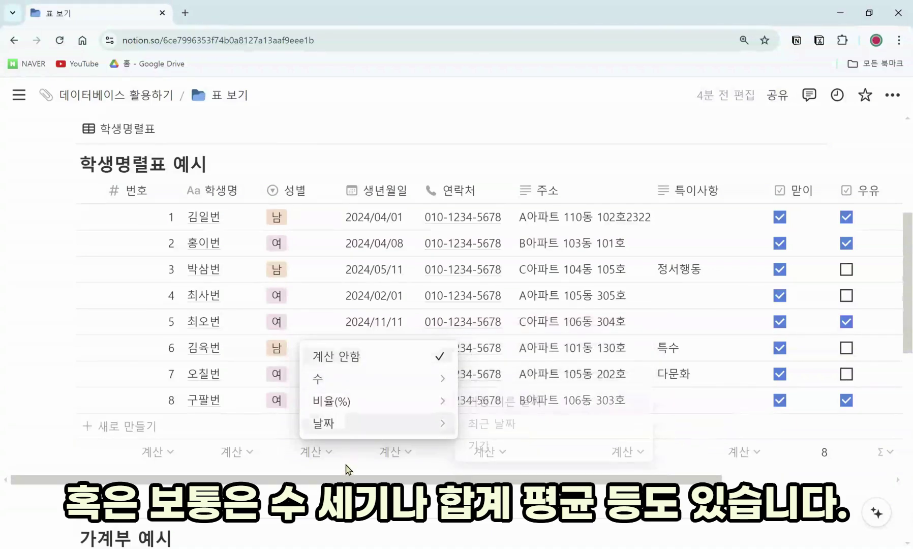
click(355, 481)
Step: Examine the calculation options for the 번호 column, including 비율(%) and 추가 옵션, without applying one
click(157, 451)
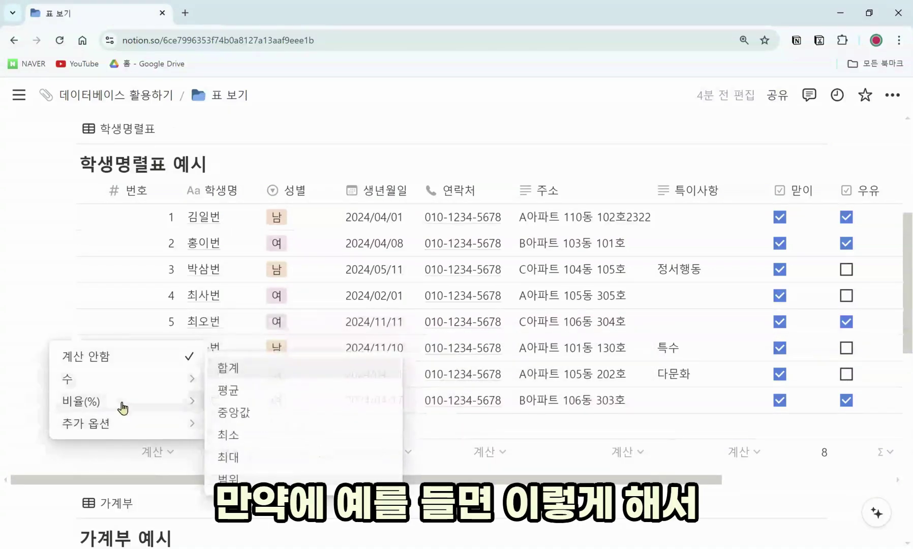
mouse_move(122, 407)
mouse_move(126, 424)
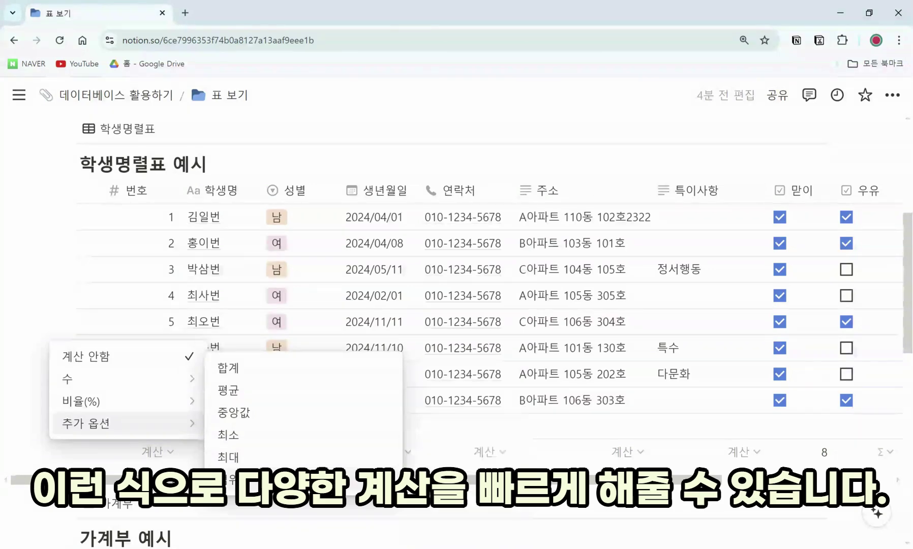
key(Escape)
Step: Examine the 지출 분류 property's settings and its list of category options in the 가계부 예시 table
scroll(568, 464, right, 5)
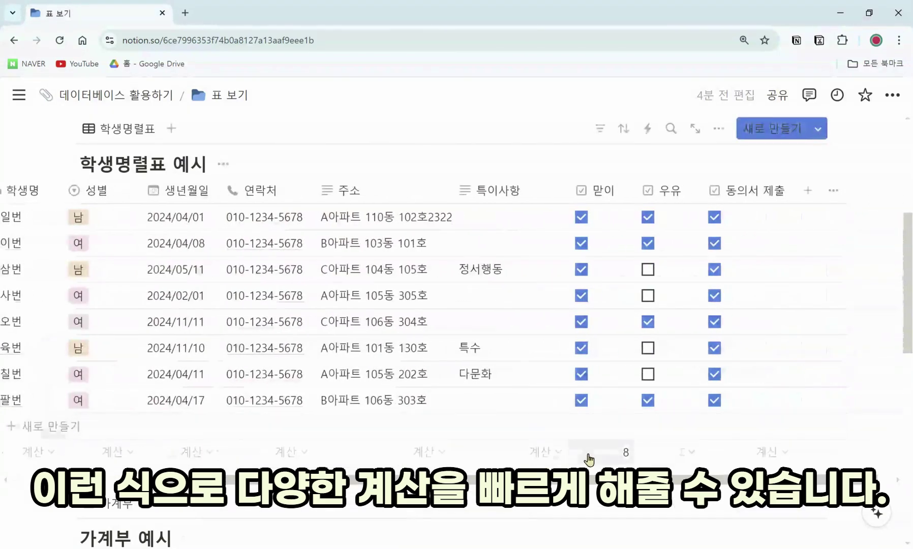
scroll(589, 452, down, 8)
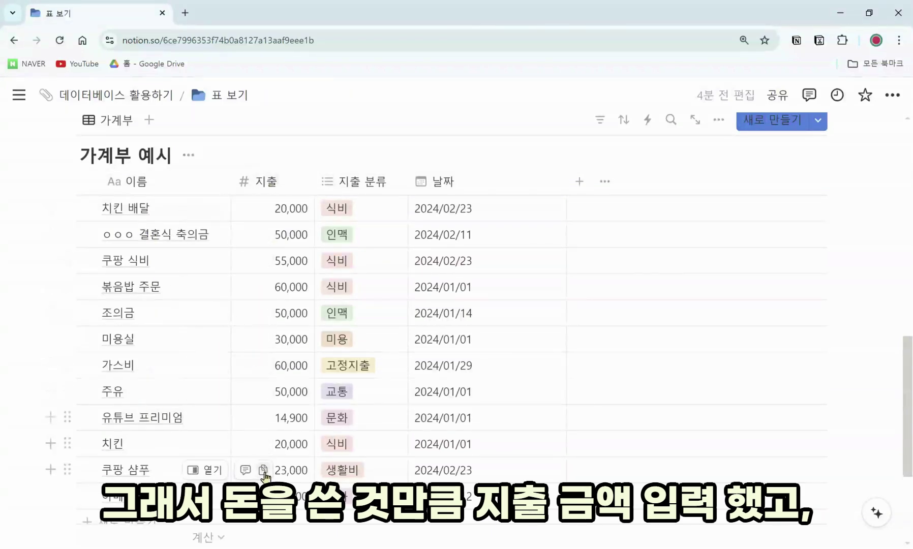
click(364, 183)
key(Return)
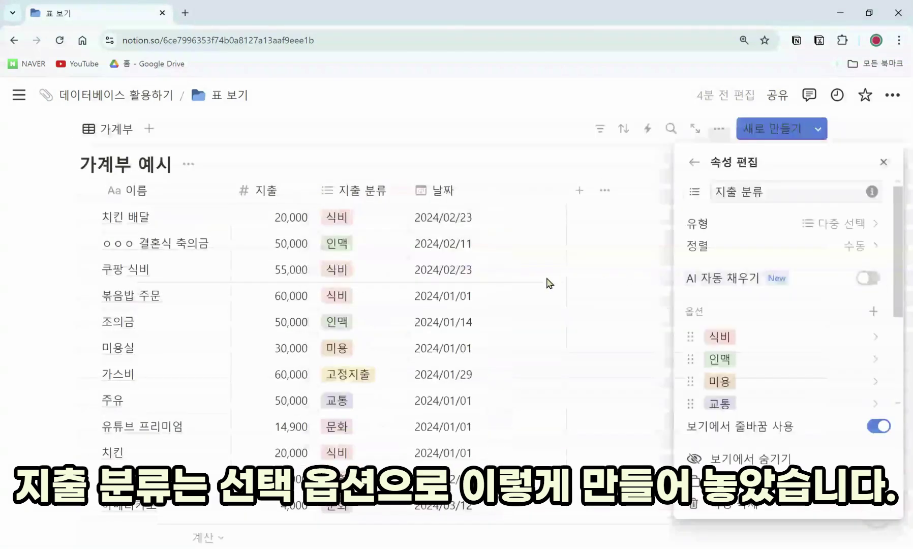
scroll(747, 346, down, 3)
scroll(735, 346, up, 1)
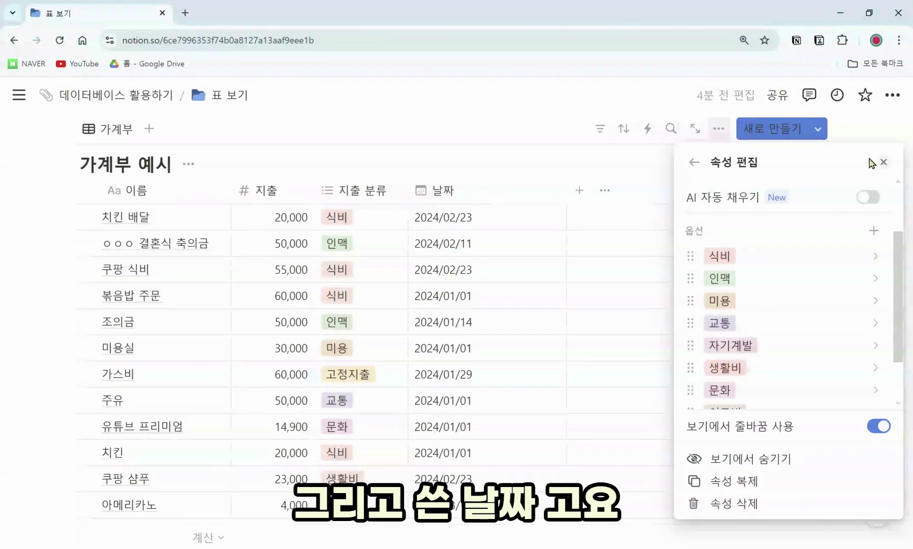
click(884, 162)
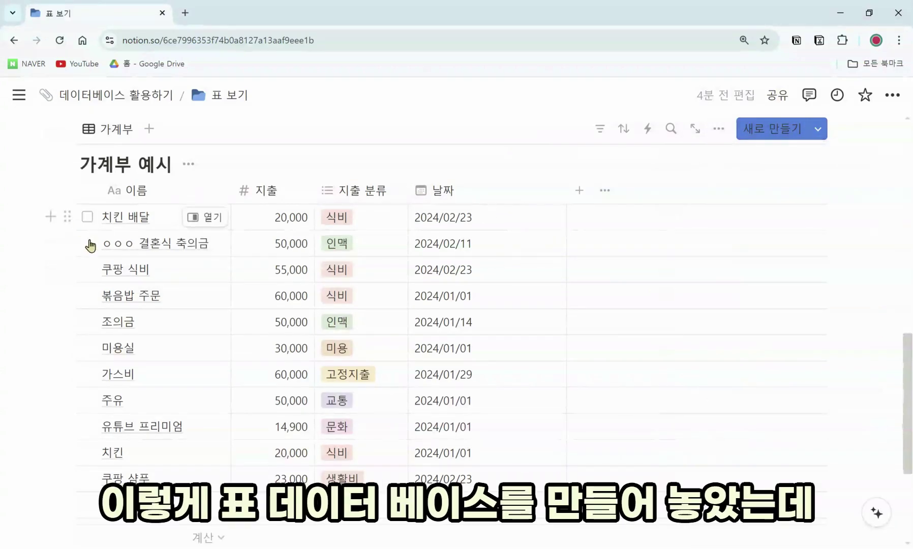
Step: Add a 합계 calculation under the 지출 column of the 가계부 예시 table
scroll(132, 326, down, 3)
scroll(392, 367, up, 2)
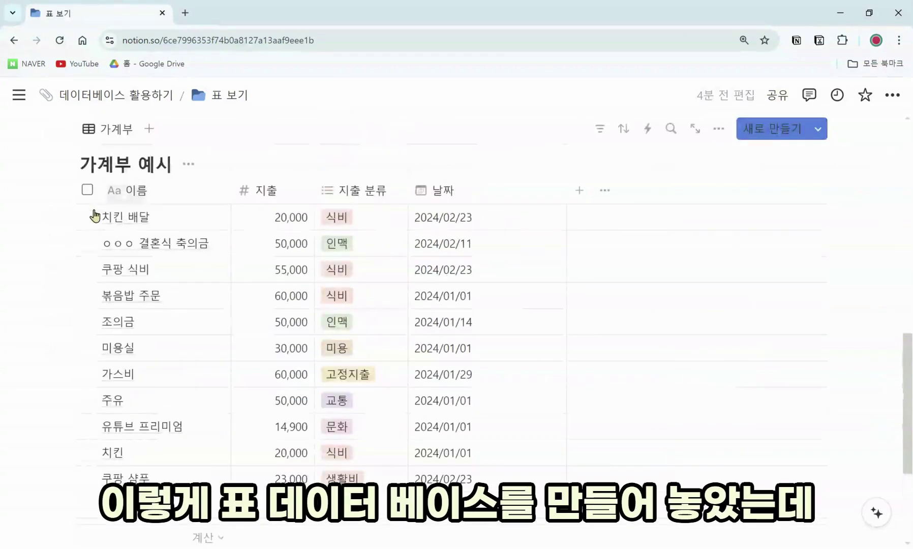
scroll(163, 348, down, 1)
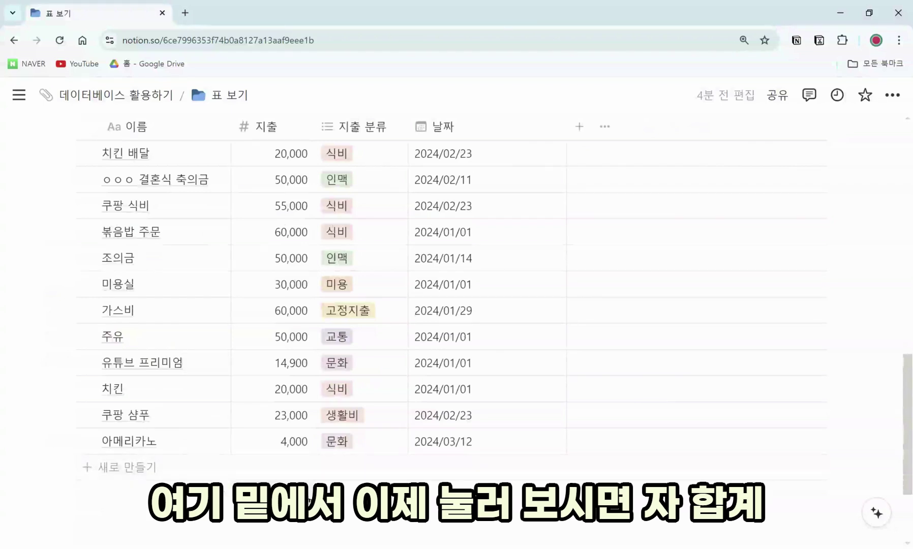
click(273, 481)
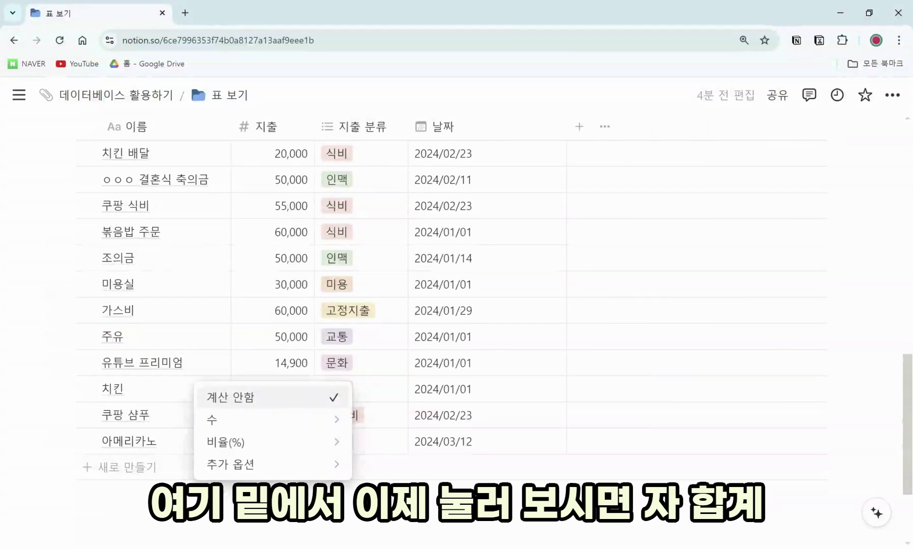
mouse_move(286, 421)
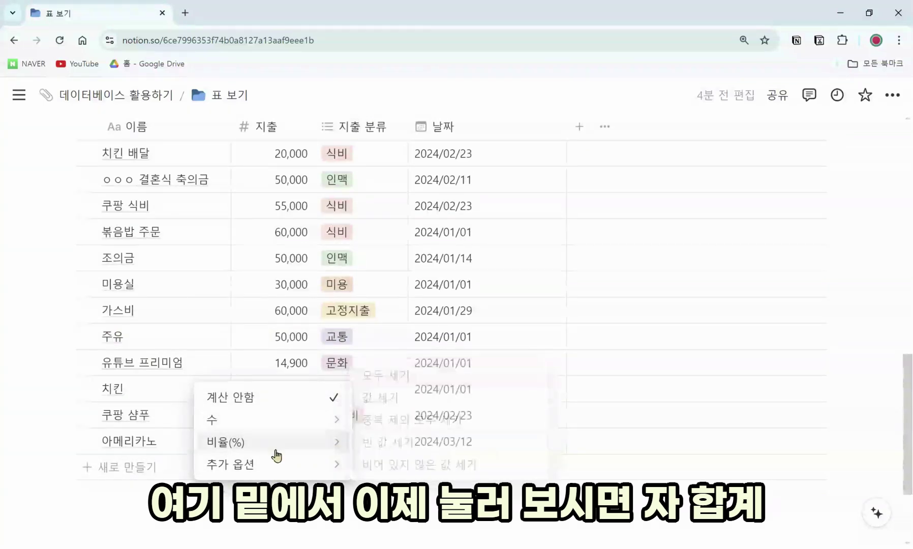
mouse_move(279, 464)
click(427, 420)
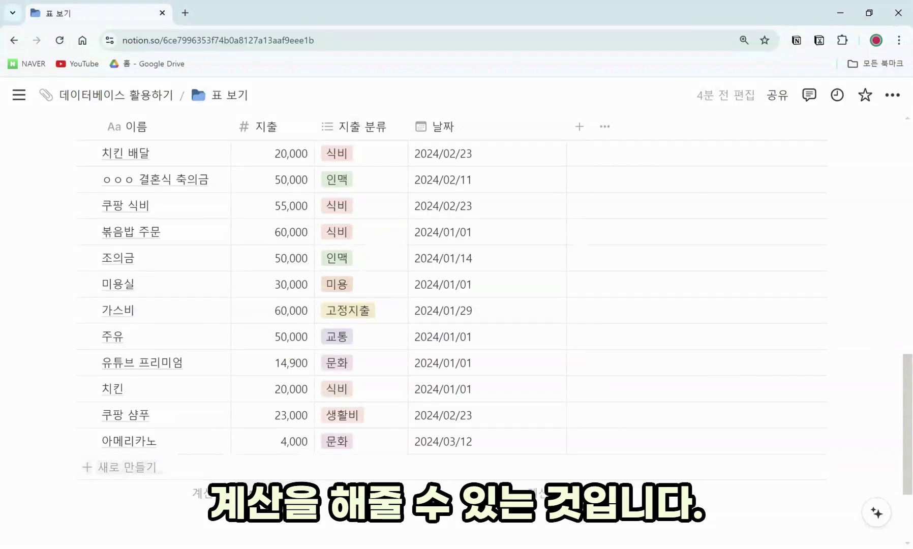
Step: Examine the 학생명렬표 예시 table across its full width, from 번호 to 동의서 제출
scroll(457, 305, up, 6)
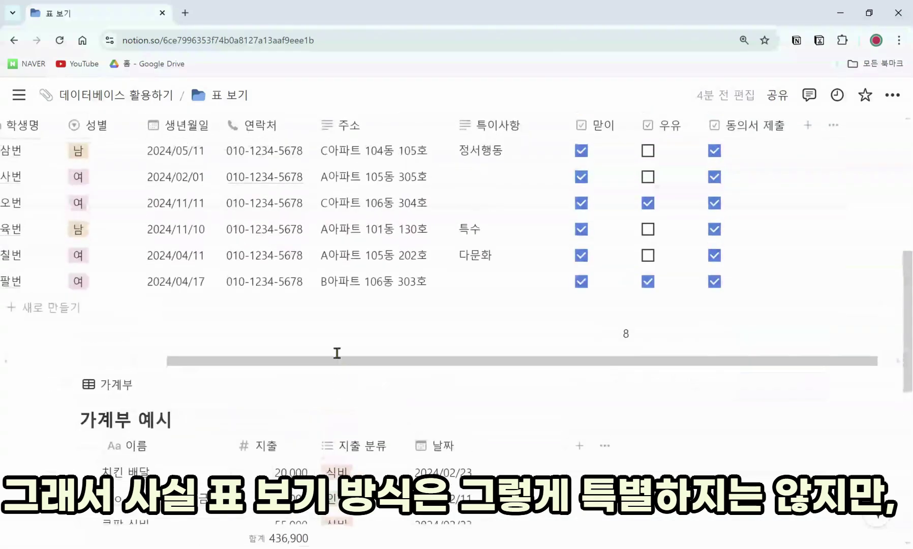
drag(341, 362, 228, 348)
scroll(228, 349, up, 4)
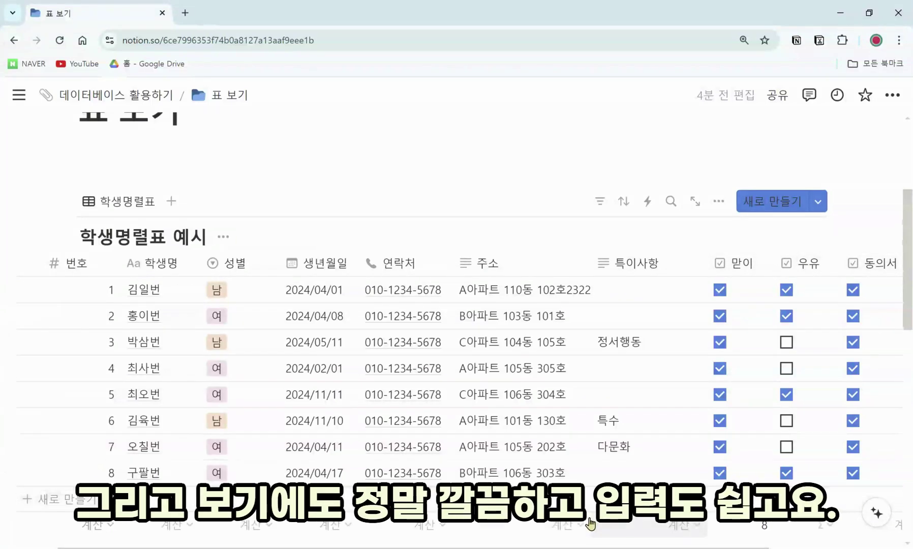
scroll(863, 357, down, 2)
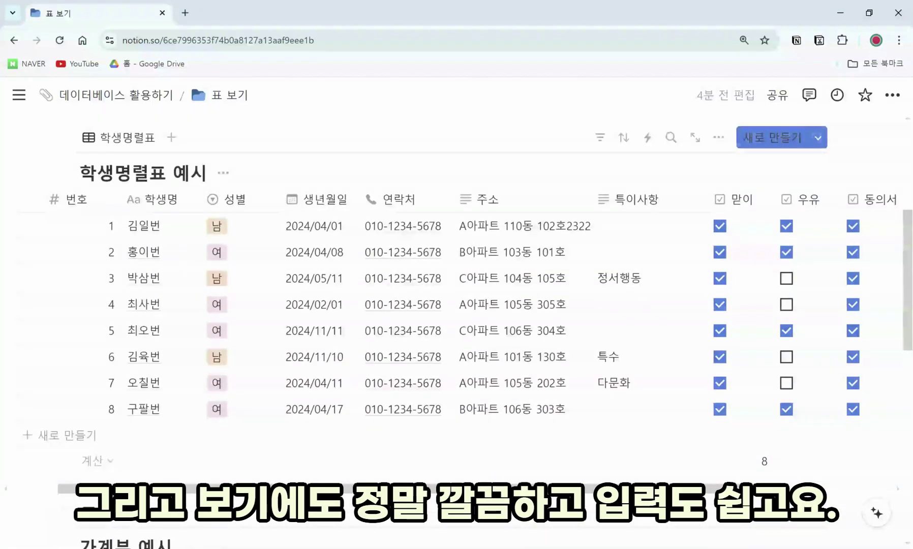
scroll(297, 433, left, 2)
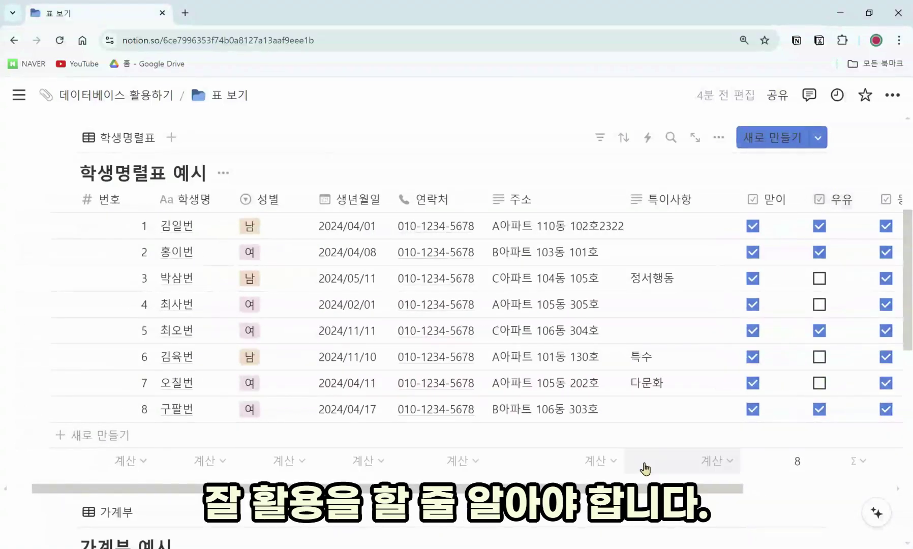
scroll(641, 497, left, 1)
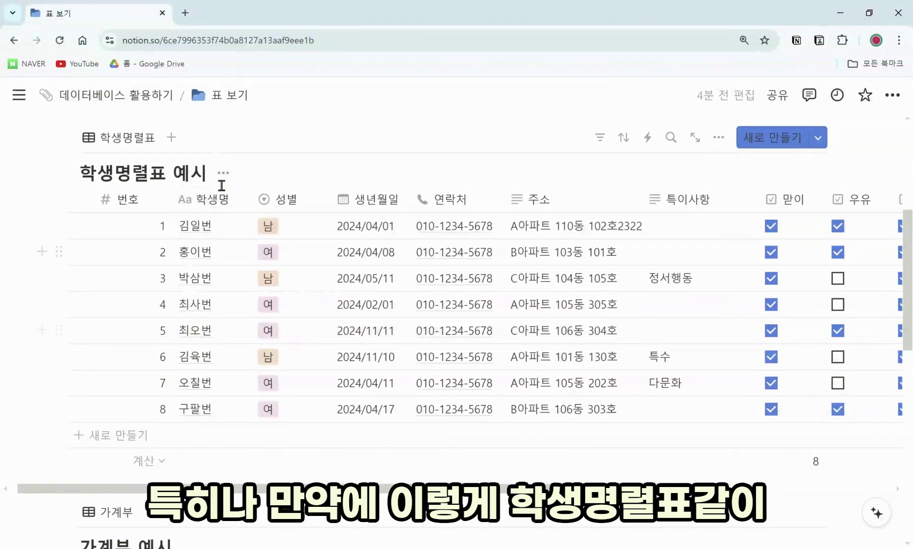
scroll(222, 186, right, 1)
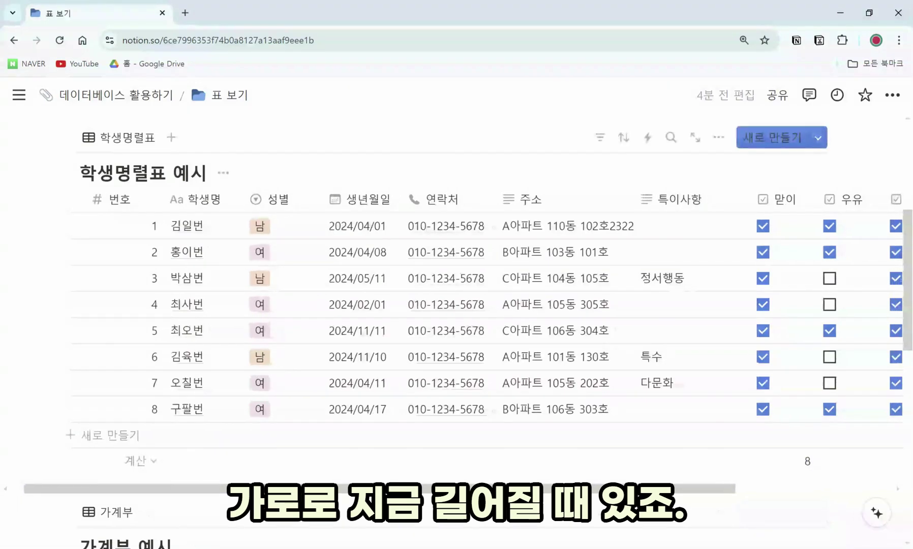
scroll(460, 315, right, 5)
scroll(461, 316, left, 6)
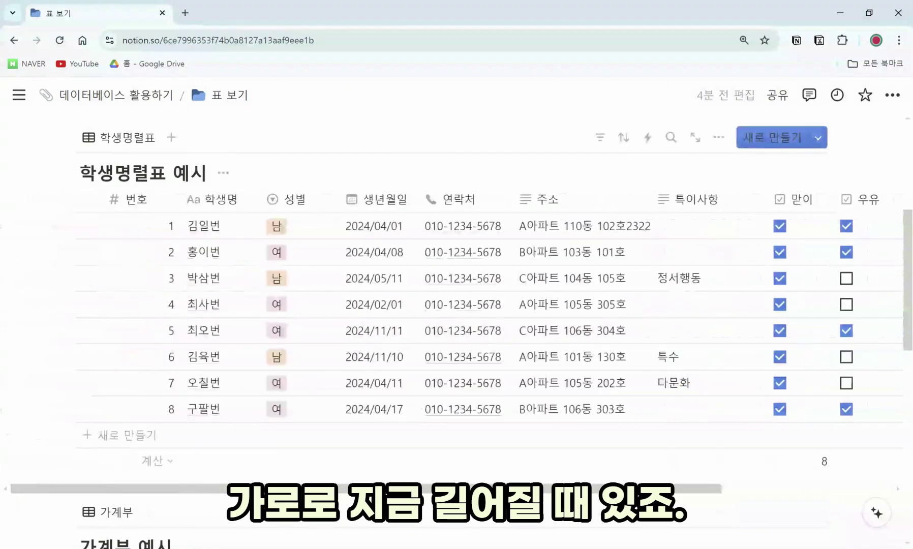
scroll(455, 316, right, 10)
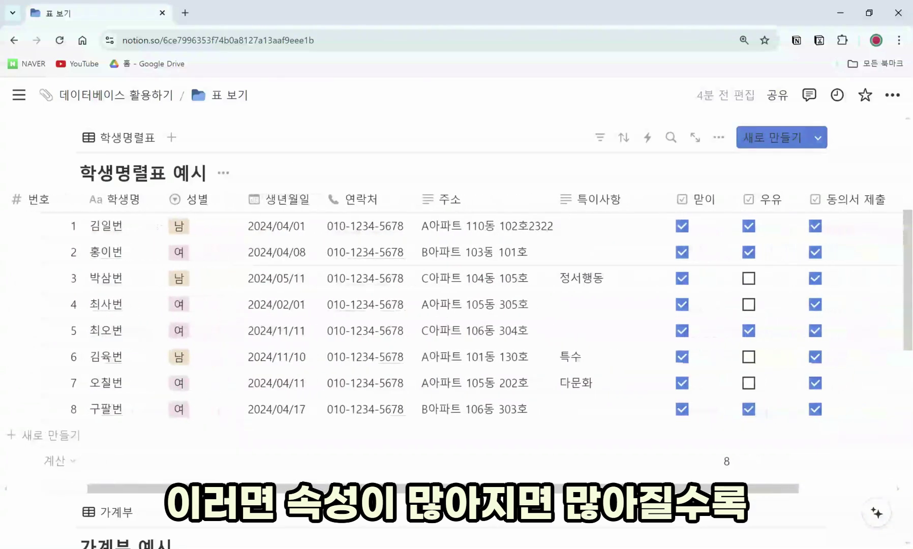
scroll(805, 312, right, 2)
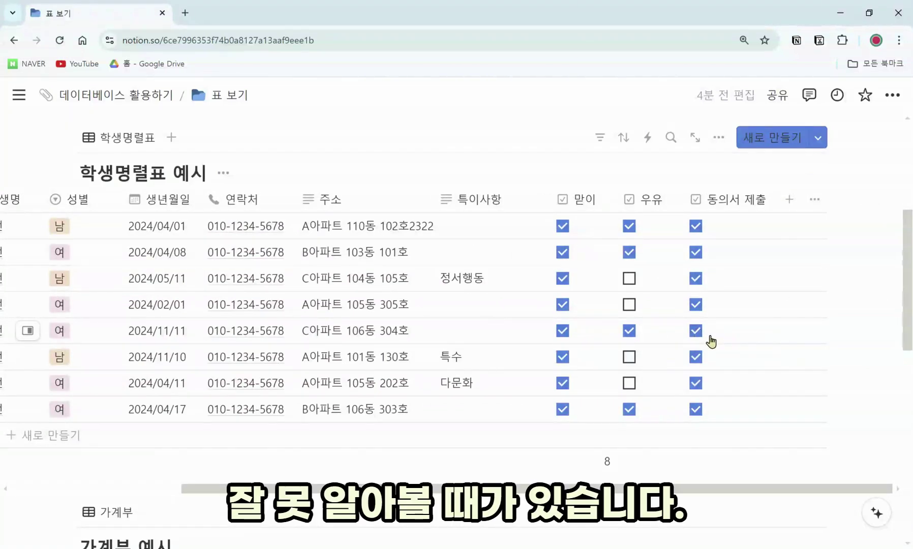
scroll(407, 315, left, 1)
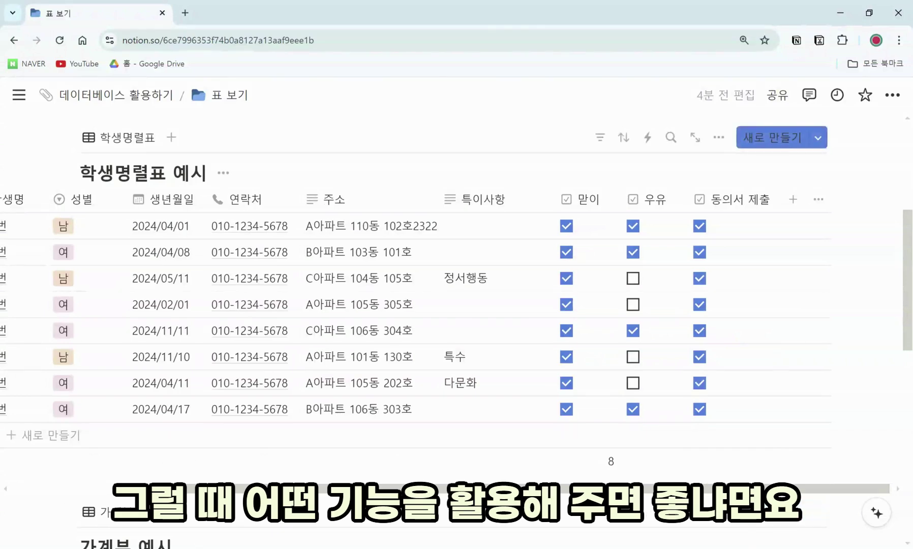
Step: Freeze the 학생명렬표 예시 columns up to 학생명 and check them against the columns through 동의서 제출
scroll(565, 492, left, 5)
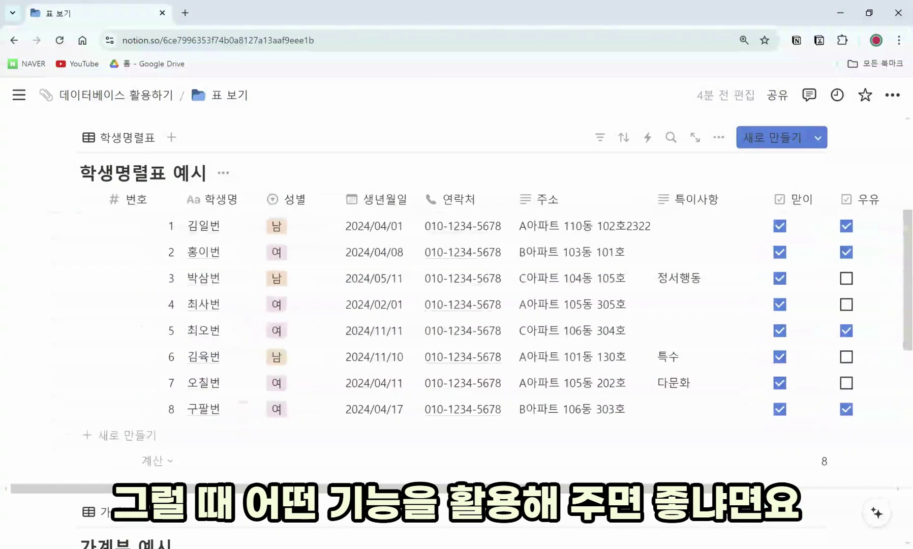
click(223, 201)
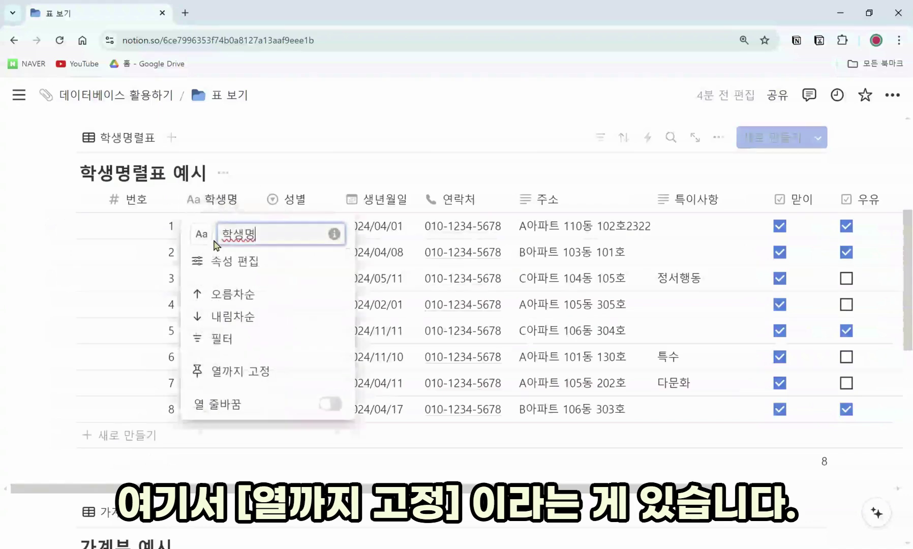
click(239, 372)
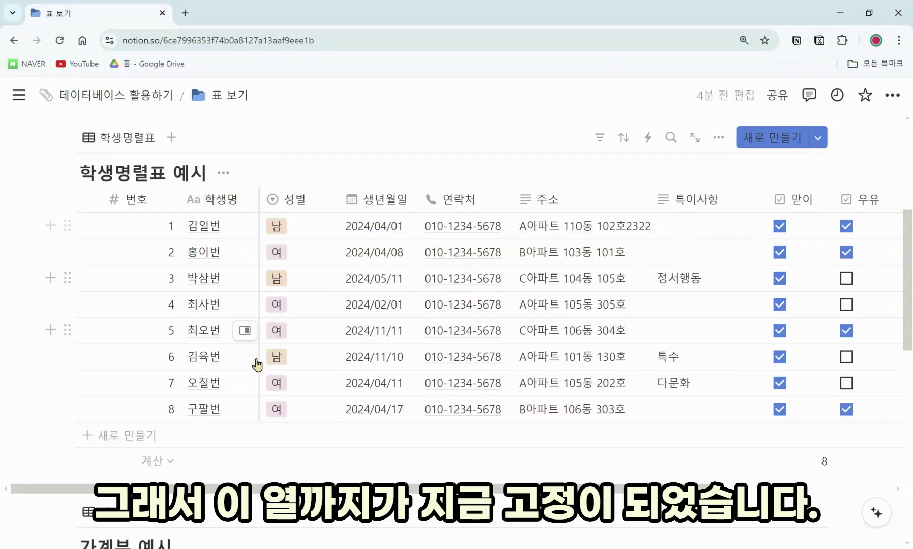
scroll(257, 363, right, 2)
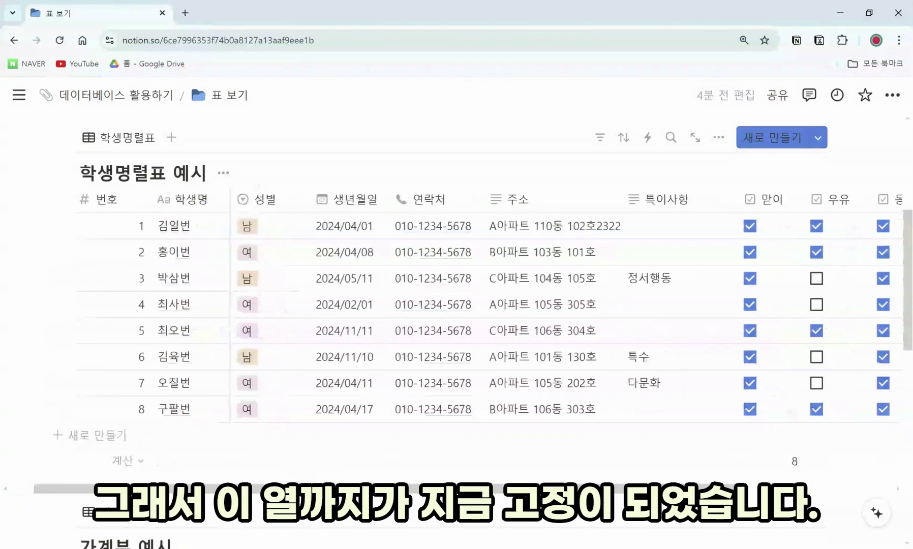
scroll(457, 315, right, 2)
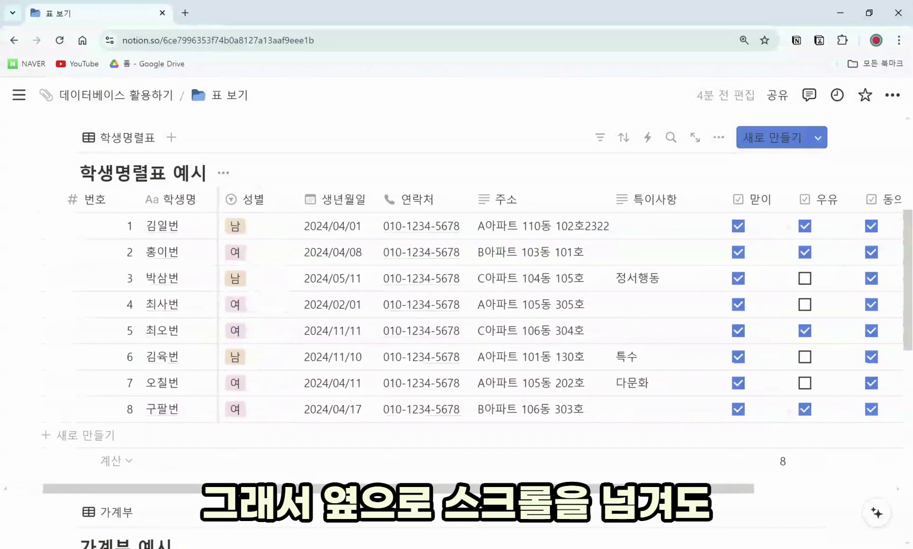
scroll(478, 521, right, 6)
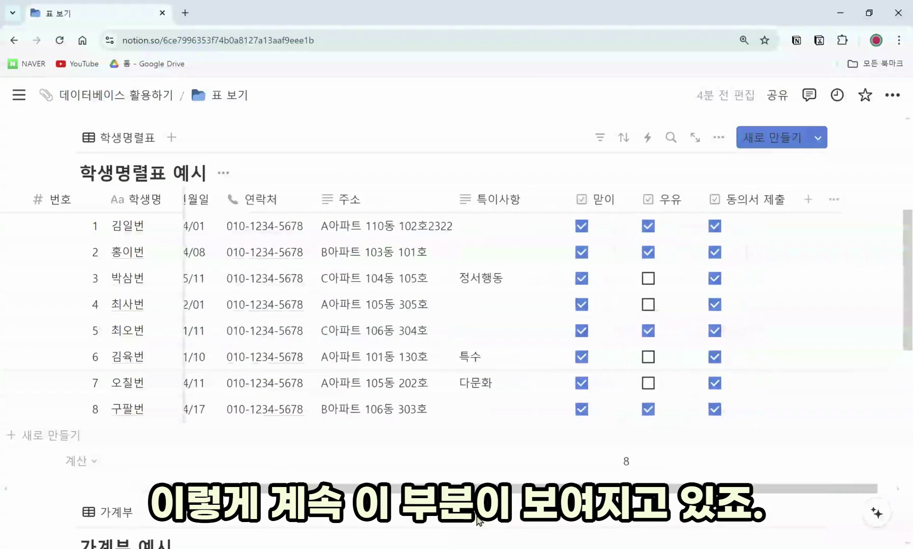
Step: Add a 텍스트 property after the 동의서 제출 column in the 학생명렬표 예시 table
scroll(478, 521, right, 1)
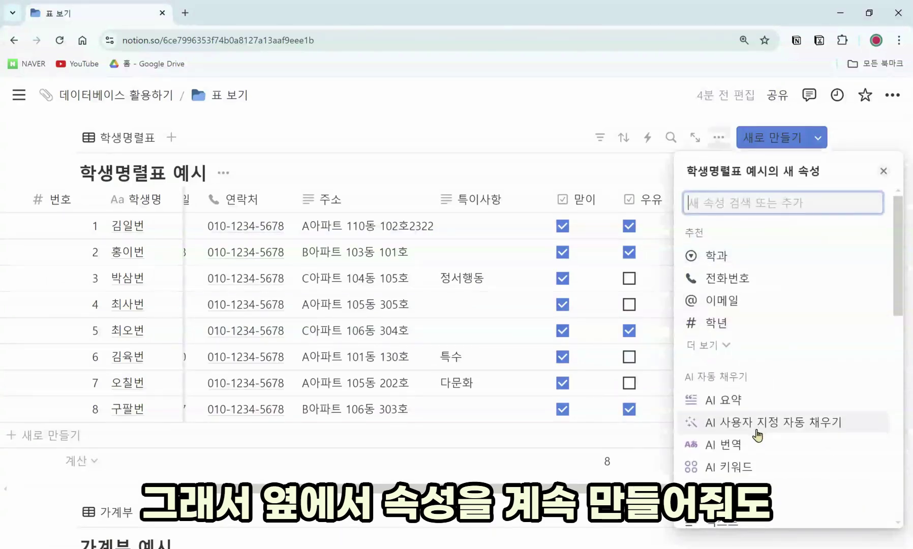
scroll(754, 432, down, 3)
click(760, 397)
key(Escape)
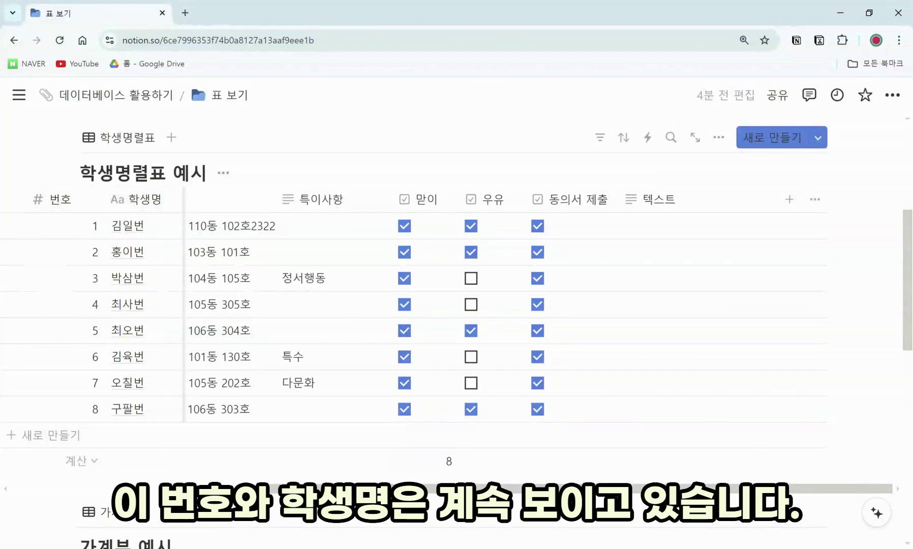
Step: Release the column freeze at 학생명, and freeze the columns up to 학생명 again
drag(401, 488, 172, 487)
click(162, 206)
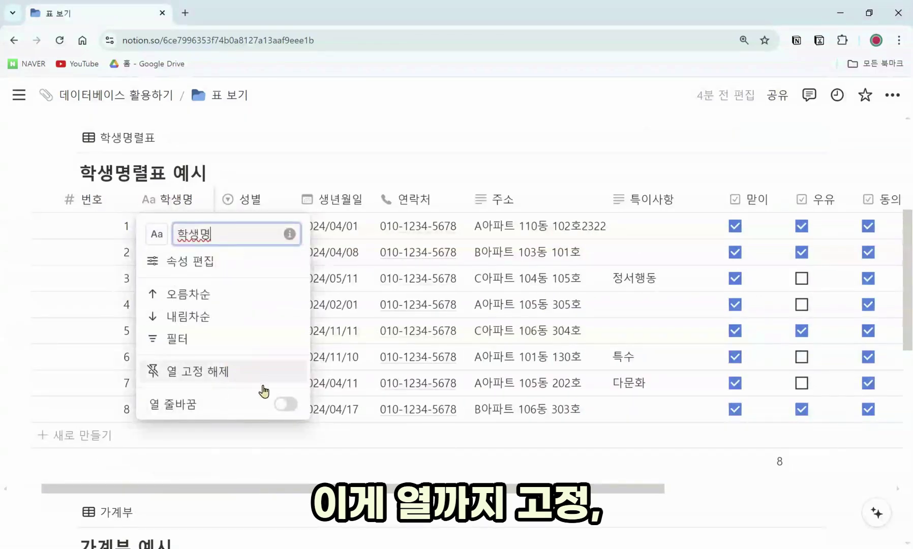
click(245, 381)
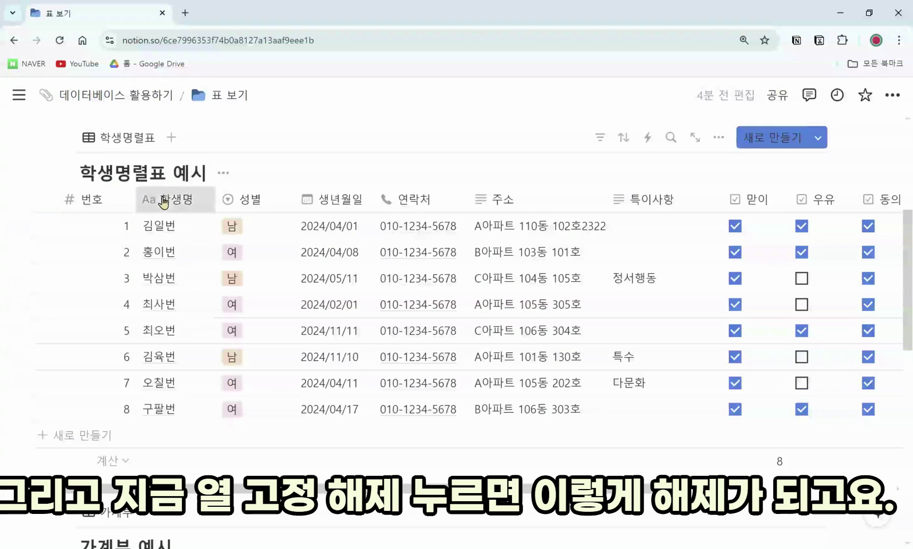
click(163, 200)
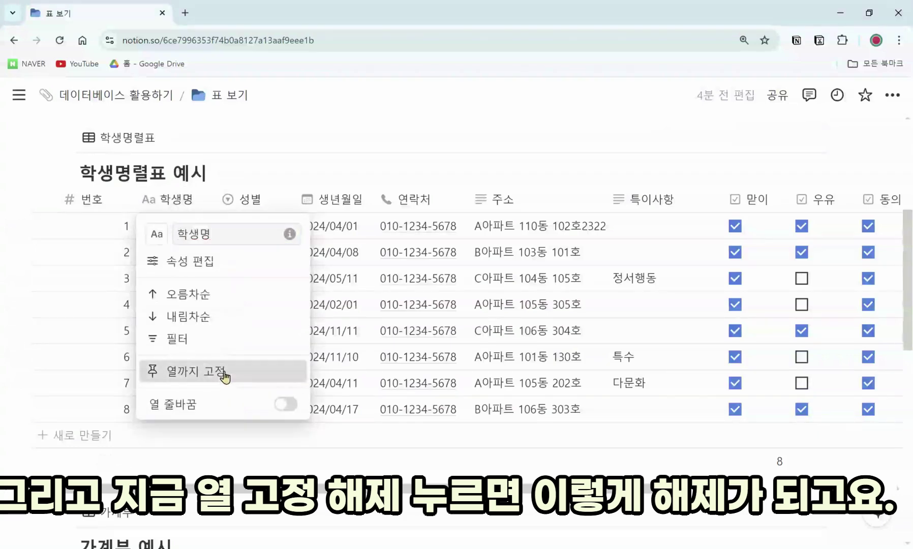
click(223, 377)
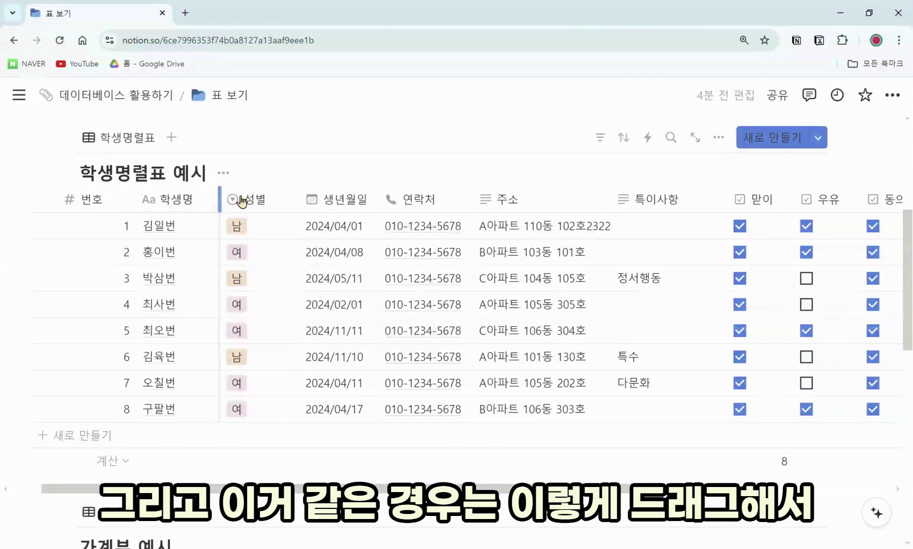
Step: Widen the 학생명 column and extend the frozen columns through 성별
scroll(242, 202, left, 2)
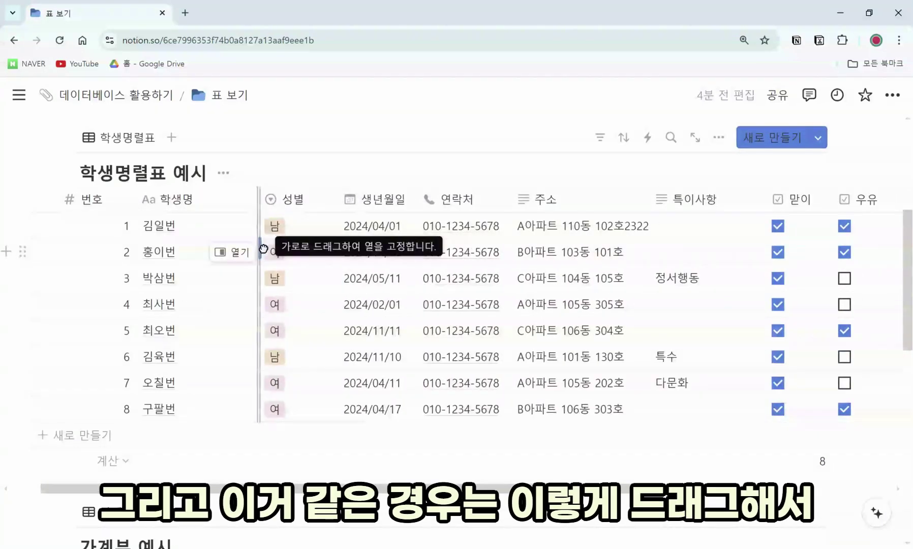
drag(264, 249, 336, 259)
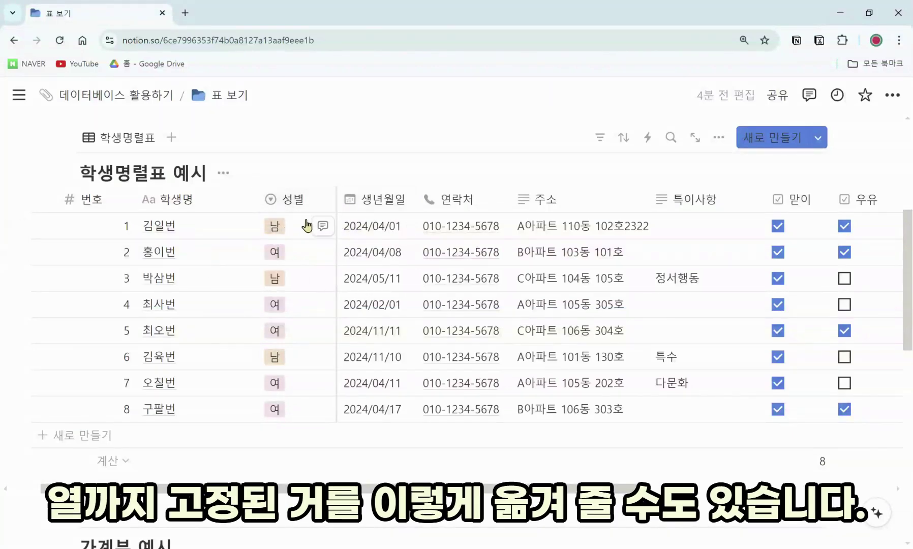
drag(397, 489, 313, 480)
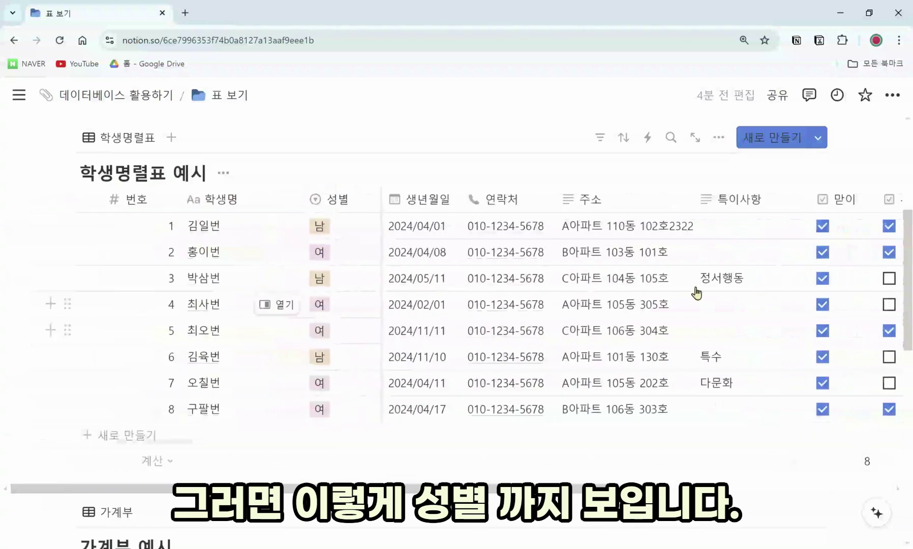
Step: Widen the 주소 column of the 학생명렬표 예시 table, and fit the 주소 and 특이사항 columns to their content
drag(697, 199, 879, 226)
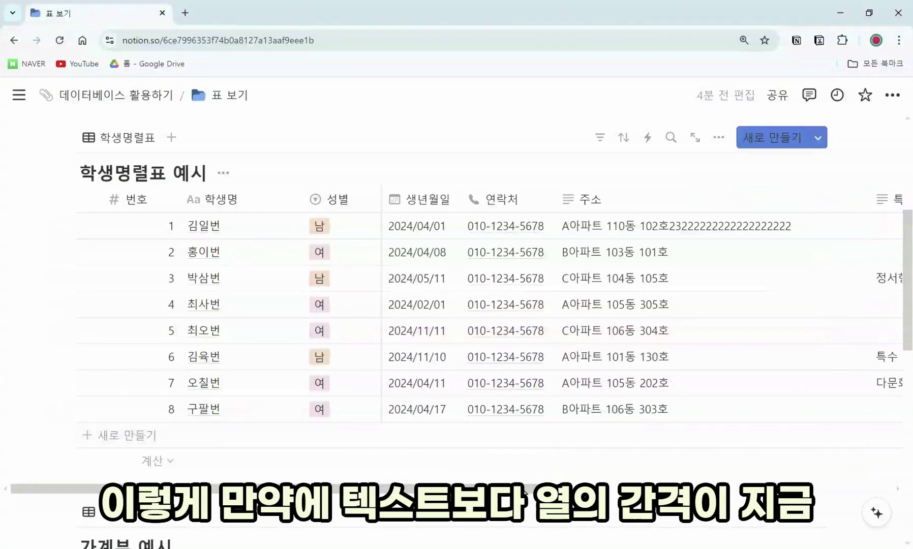
scroll(557, 222, right, 5)
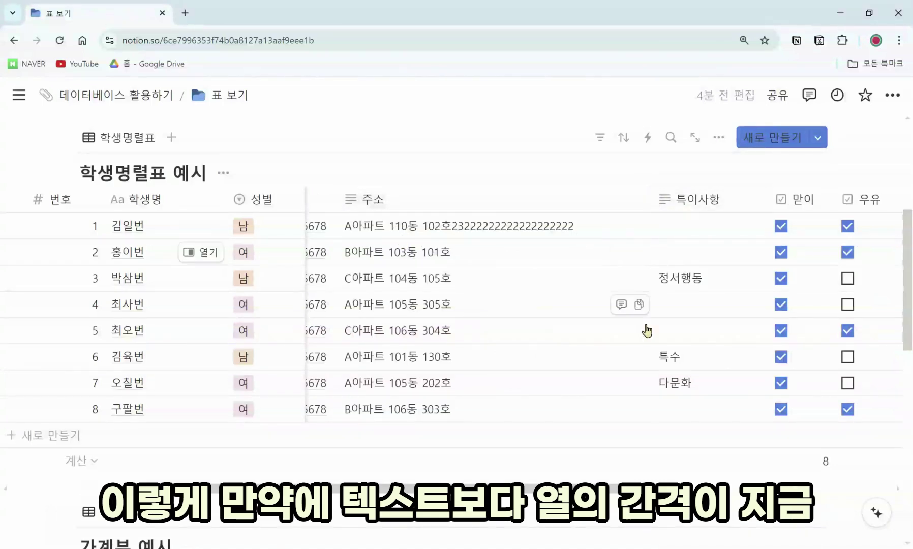
scroll(650, 474, left, 1)
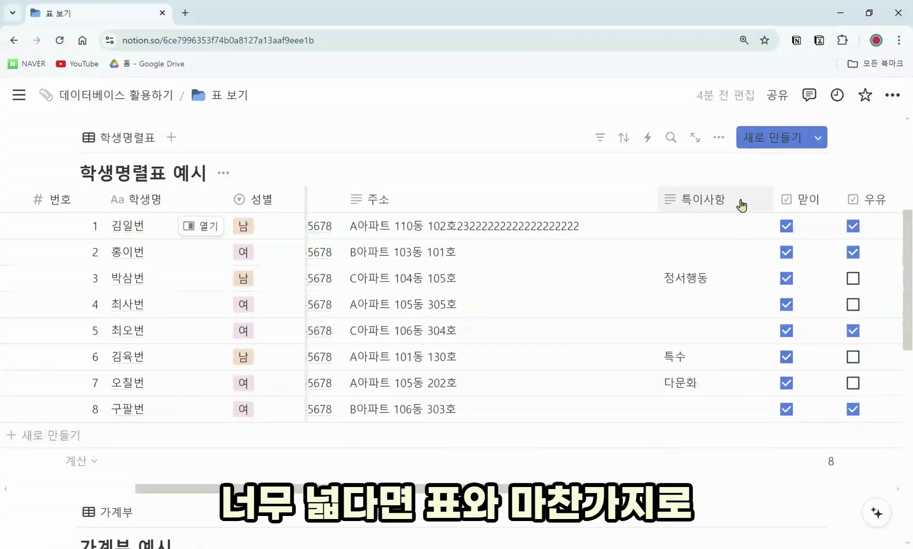
double_click(657, 199)
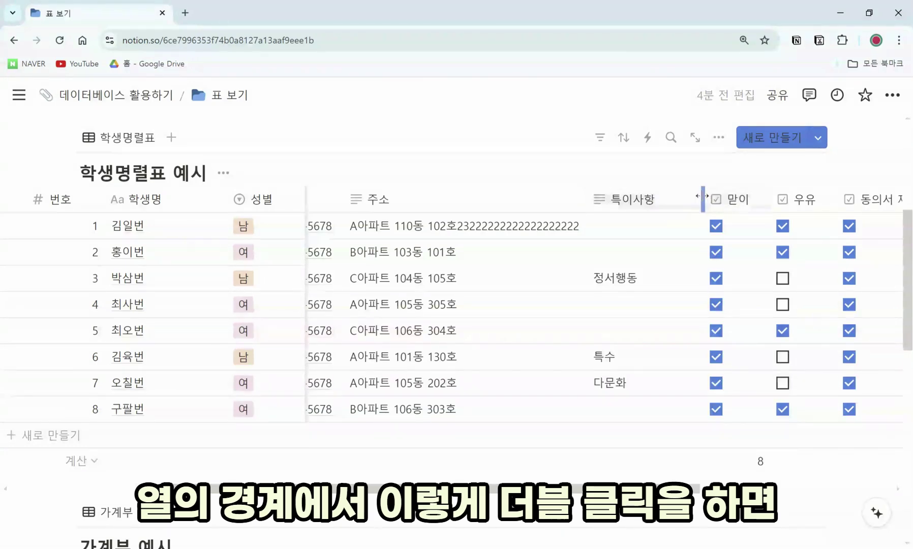
Step: Fit the 성별, 동의서 제출 and 맏이 columns of the 학생명렬표 예시 table to the width of their content
scroll(703, 467, left, 3)
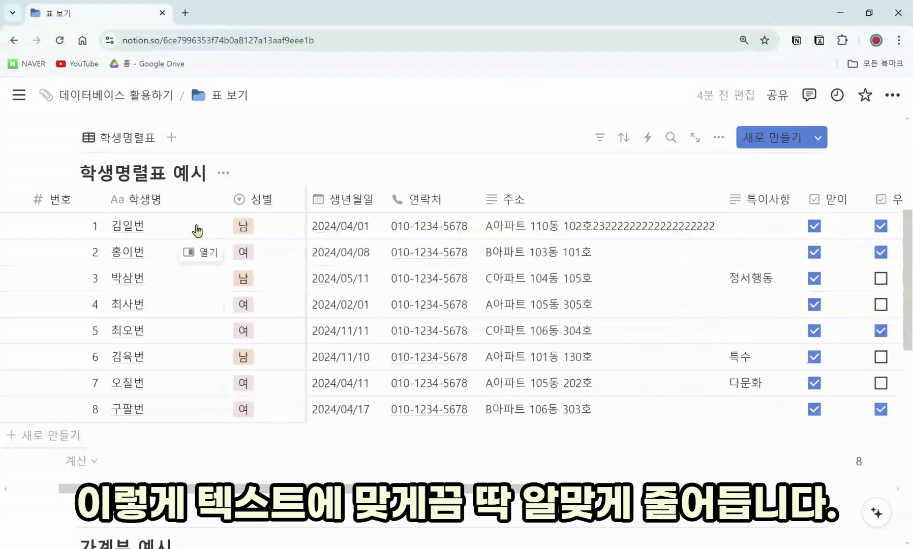
double_click(226, 195)
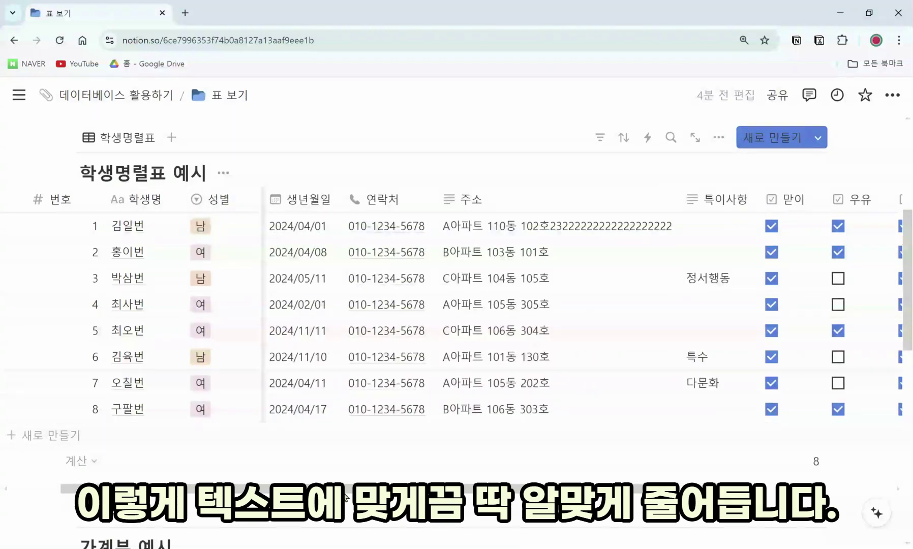
scroll(662, 251, right, 5)
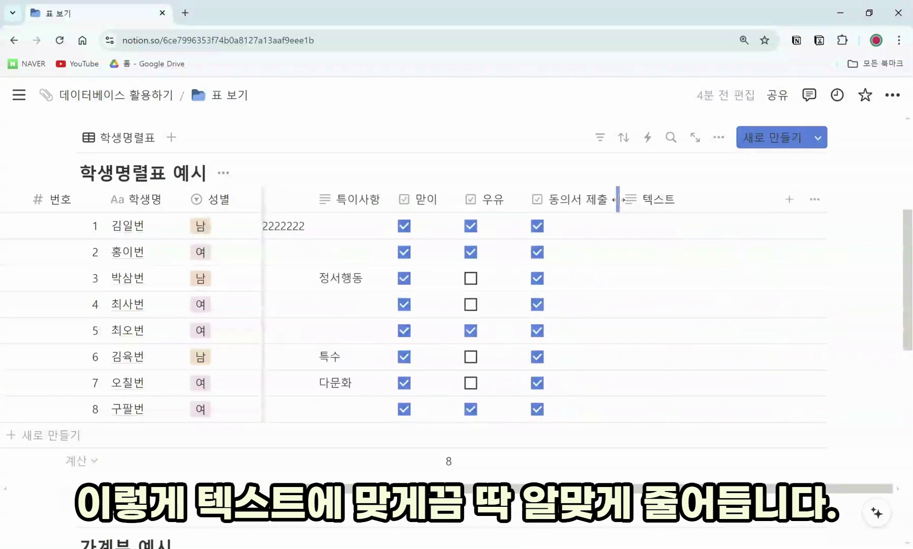
double_click(619, 199)
double_click(528, 199)
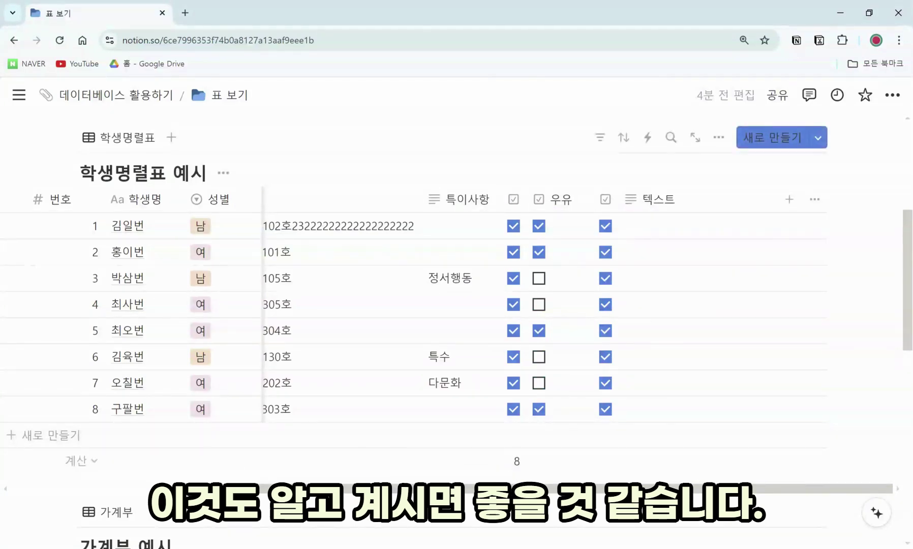
scroll(458, 315, left, 5)
scroll(458, 315, left, 3)
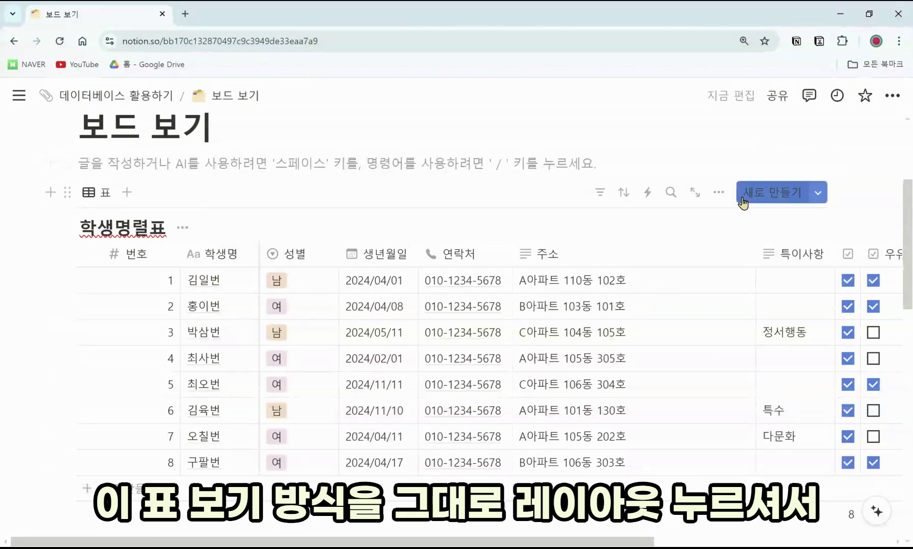
Step: Try the 보드 layout on the 학생명렬표 view of the 보드 보기 page, and return the view to 표
click(719, 193)
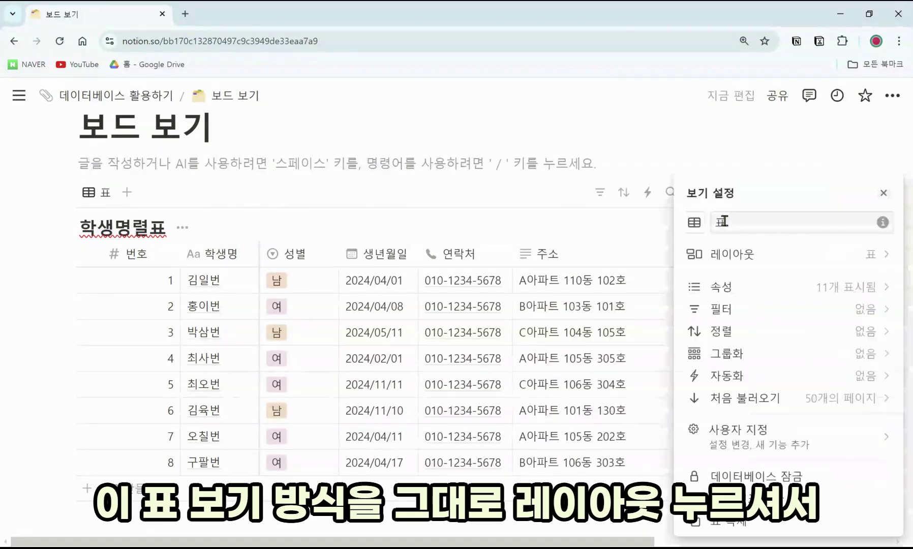
click(755, 259)
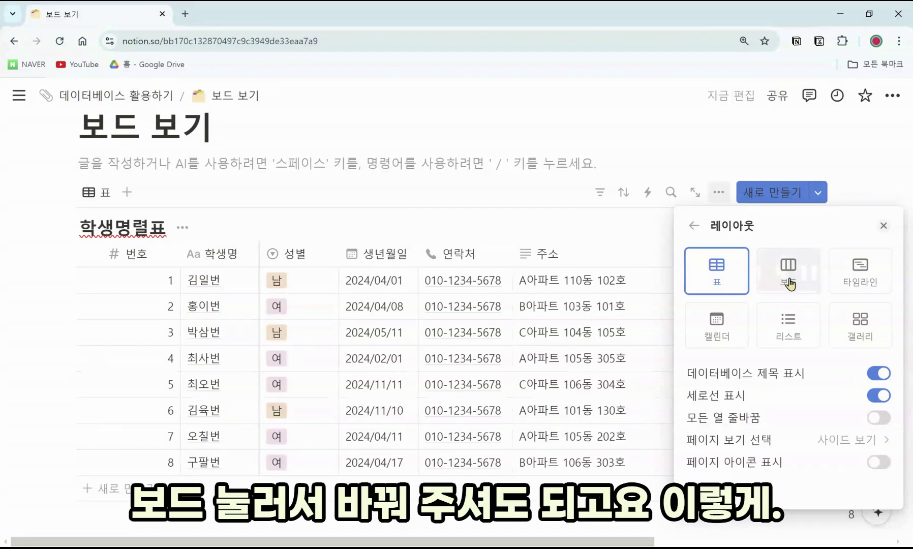
click(790, 284)
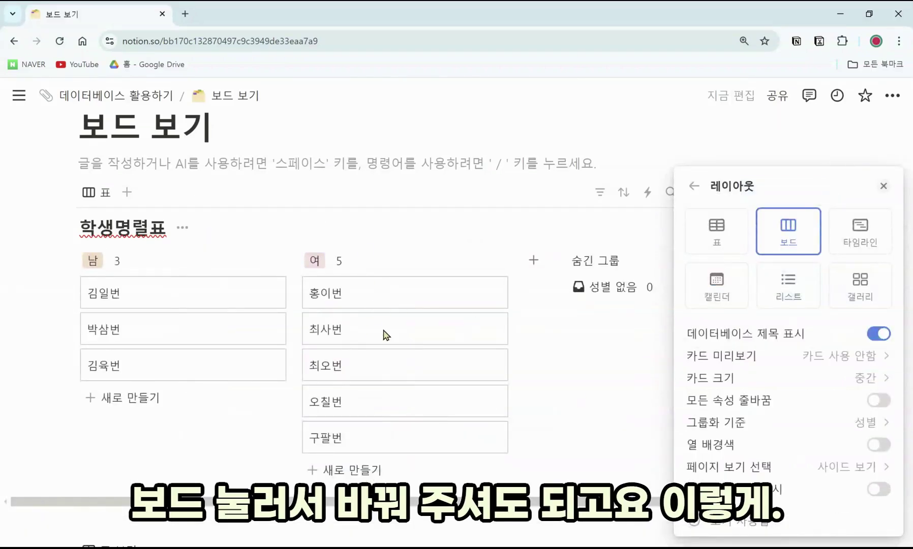
click(721, 240)
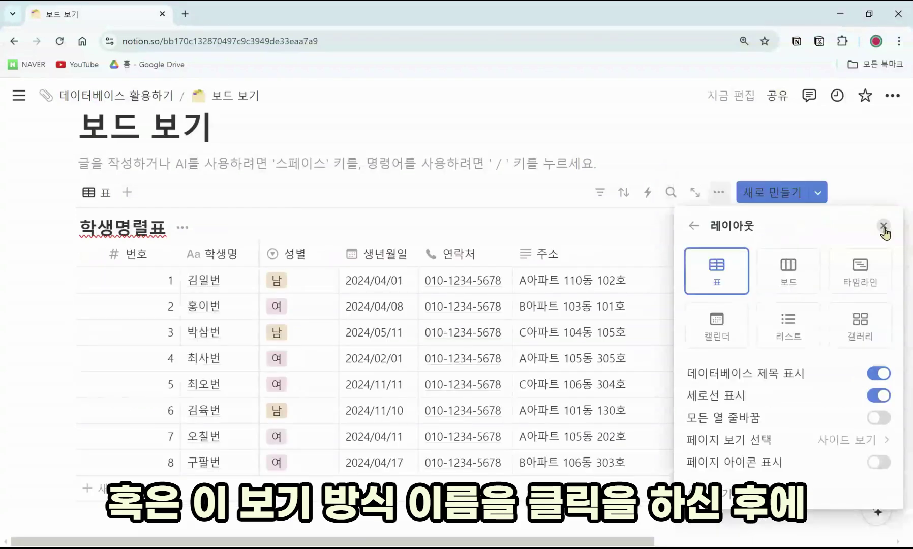
click(883, 226)
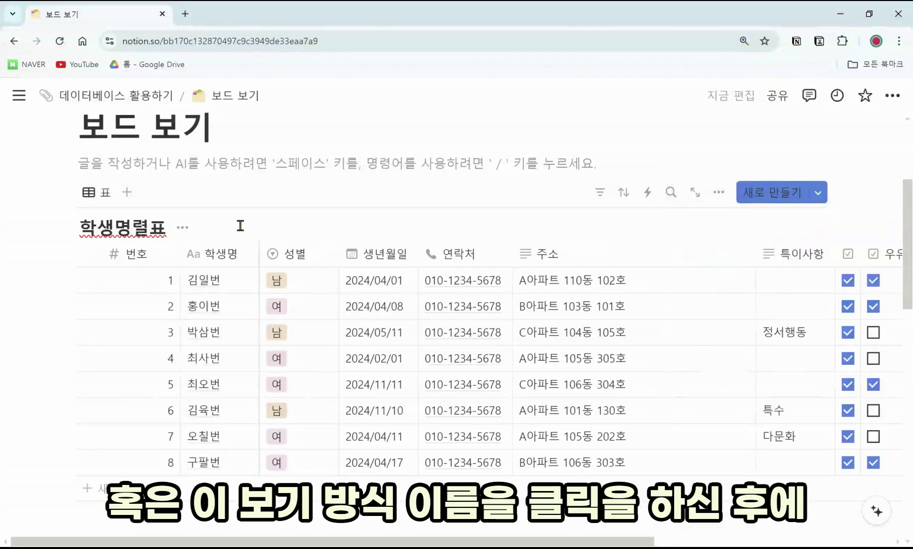
Step: Duplicate the 표 view of the 학생명렬표 database and change the copy's layout to 보드
click(105, 195)
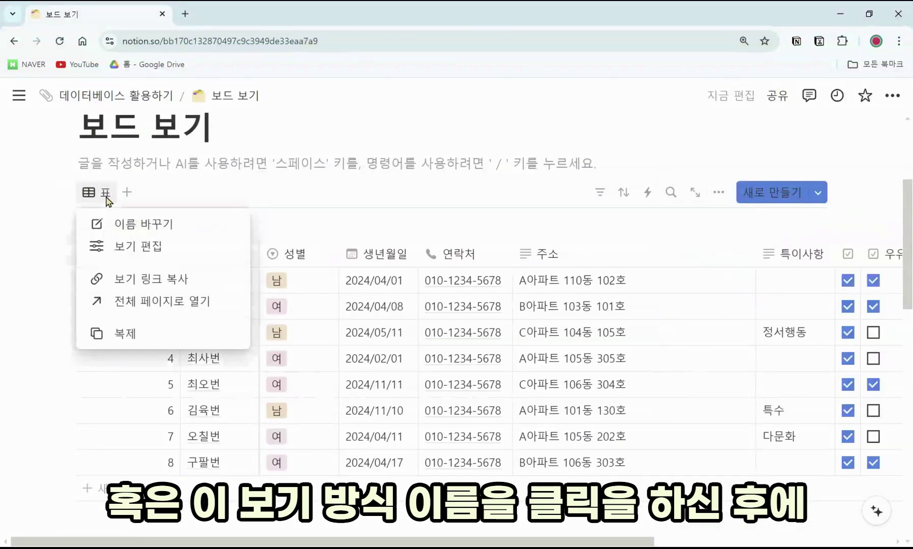
click(161, 335)
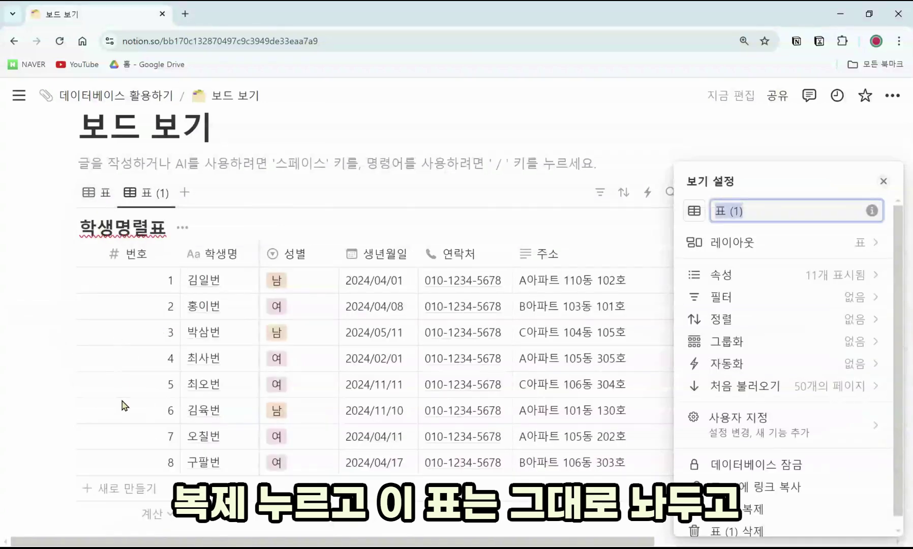
click(847, 244)
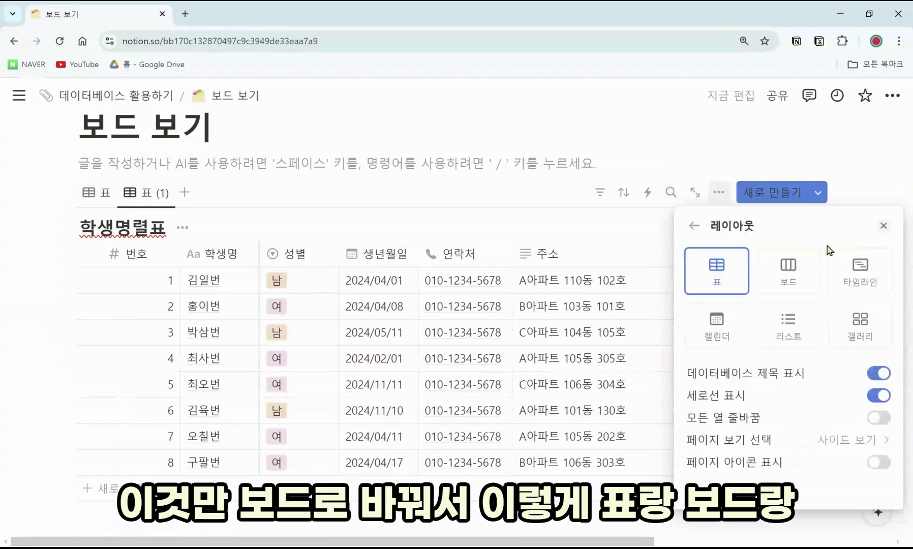
click(787, 267)
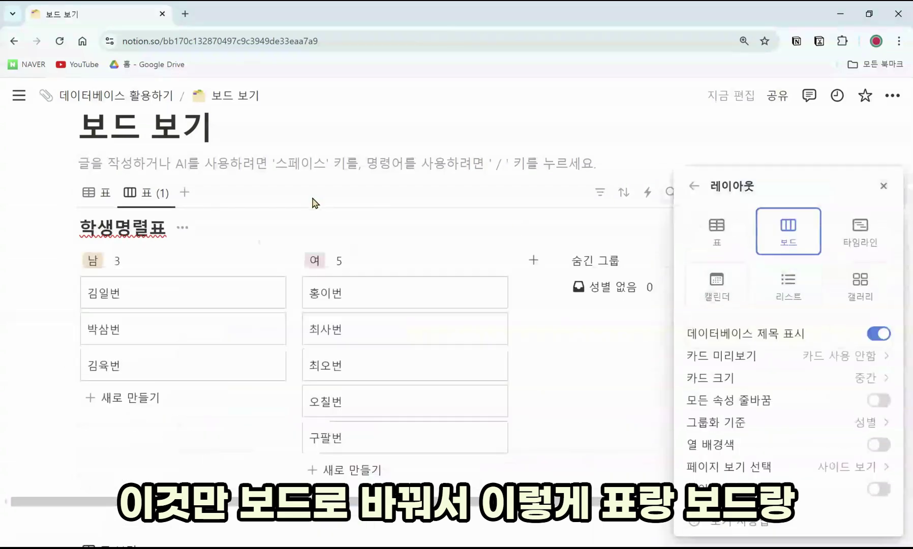
Step: Rename the duplicated 학생명렬표 view as 보드, and switch to the 표 view and back
click(142, 195)
click(144, 194)
click(152, 243)
text(뵈)
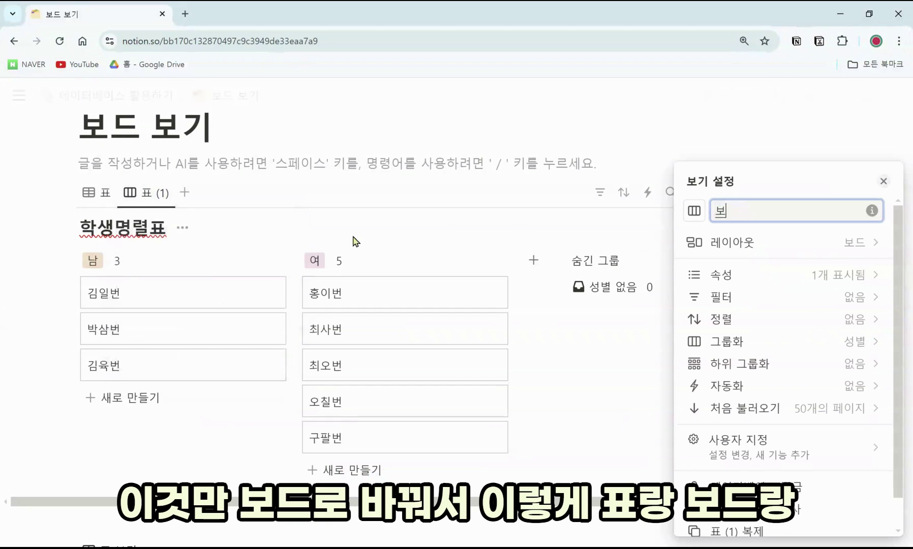
click(353, 151)
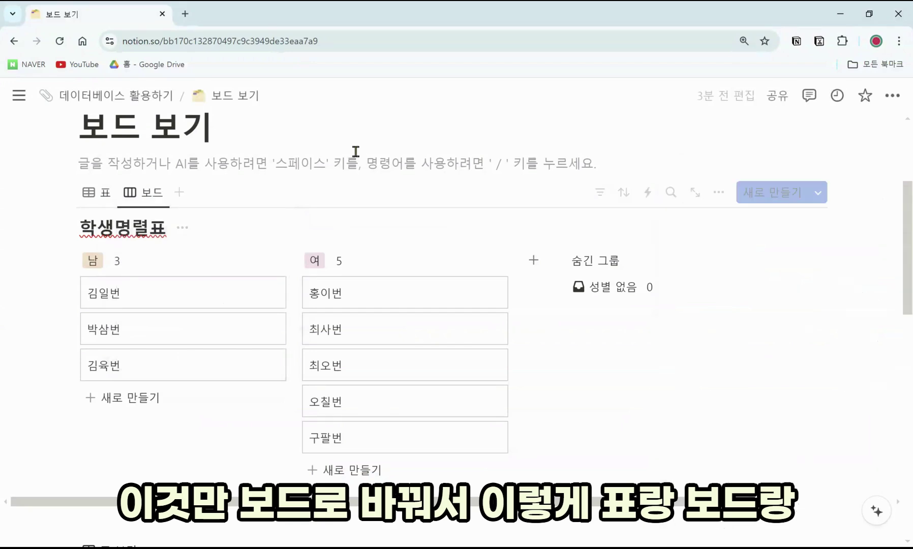
click(96, 194)
click(139, 196)
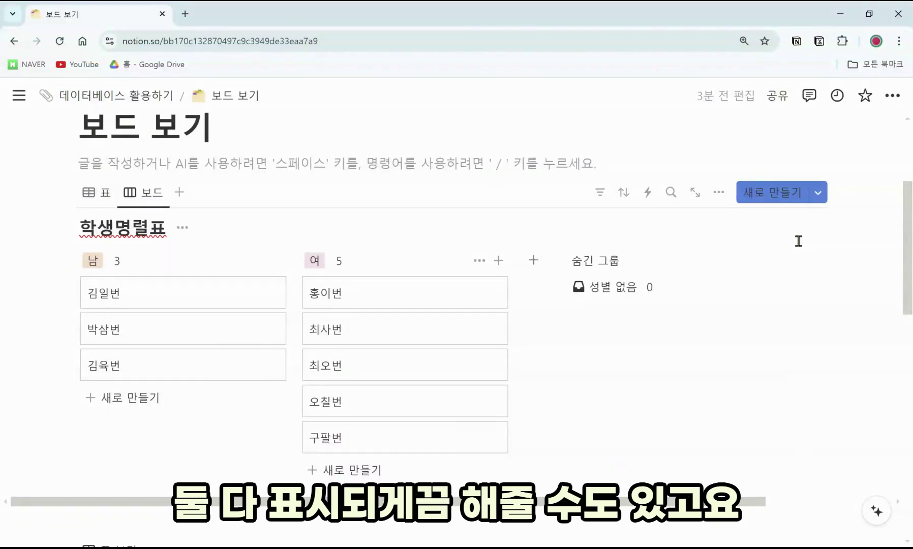
Step: Add another new 보드 view to the 학생명렬표 database, and remove that extra view
click(181, 202)
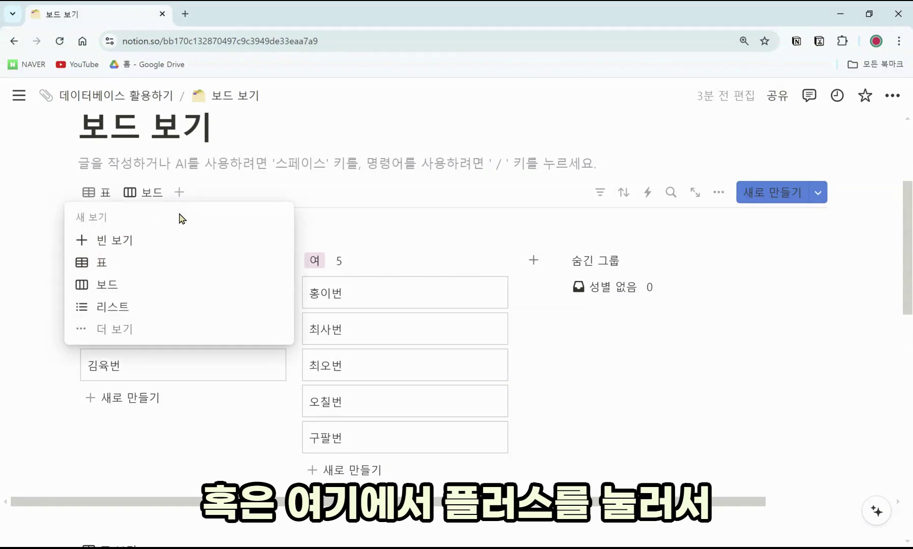
click(139, 328)
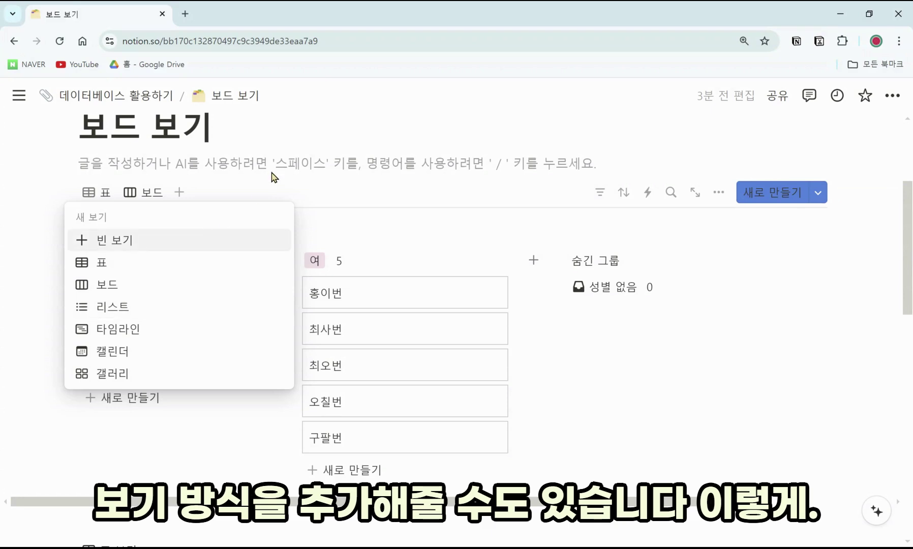
click(126, 286)
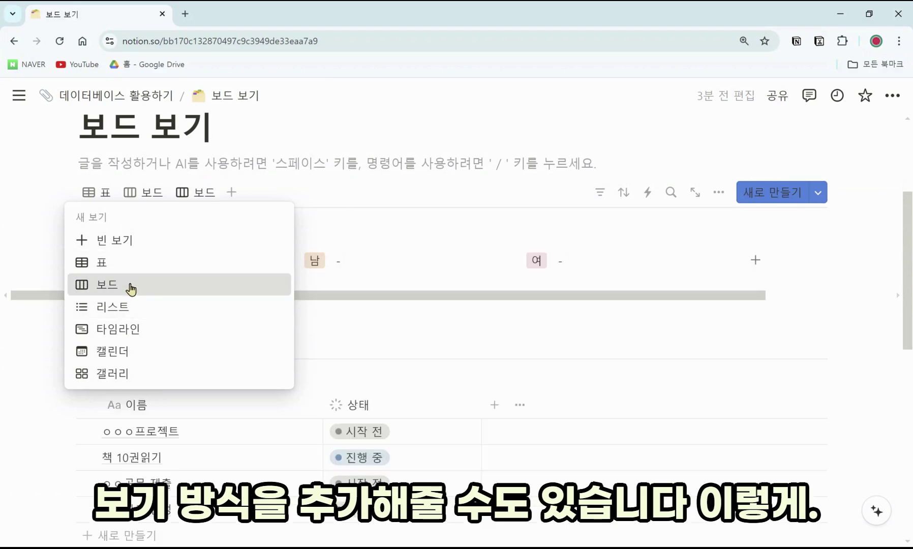
click(199, 205)
click(219, 355)
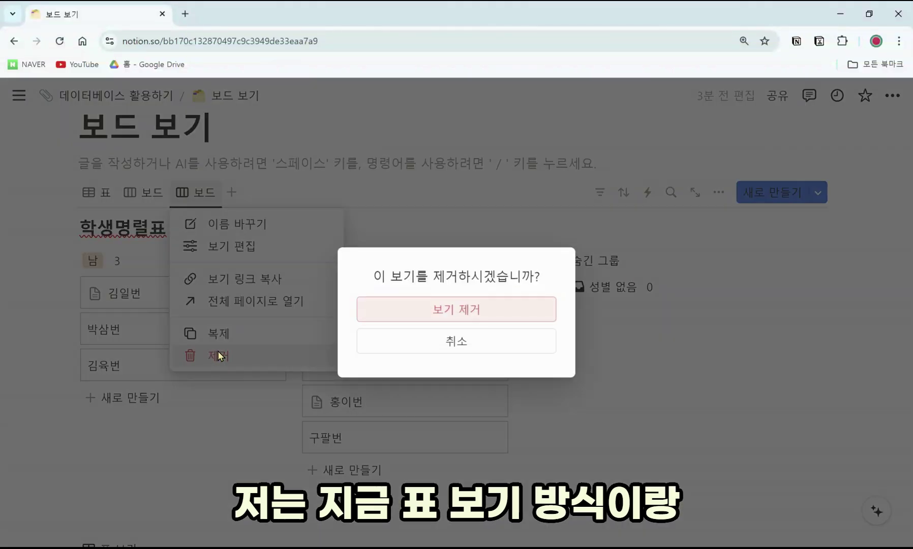
click(448, 309)
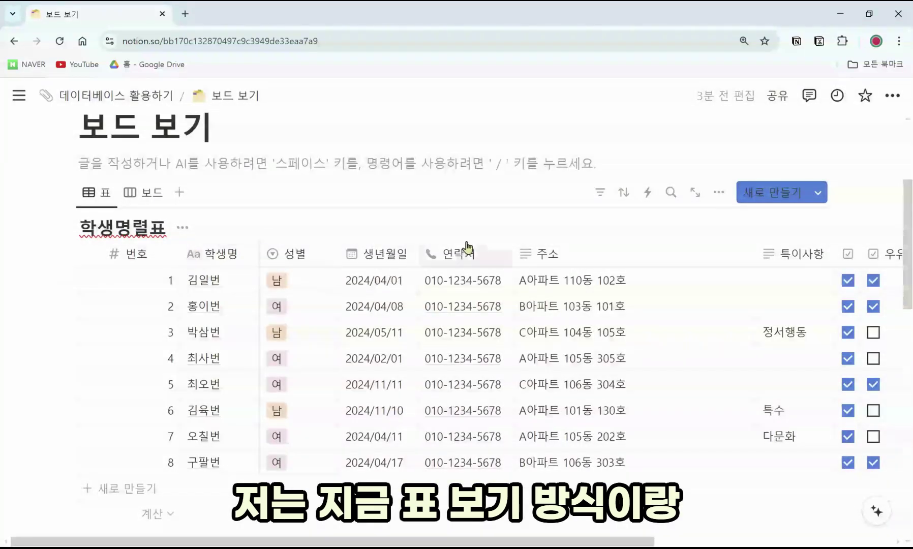
Step: Compare how the 학생명렬표 records are shown in the 보드 and 표 views, ending on the 표 view
click(151, 193)
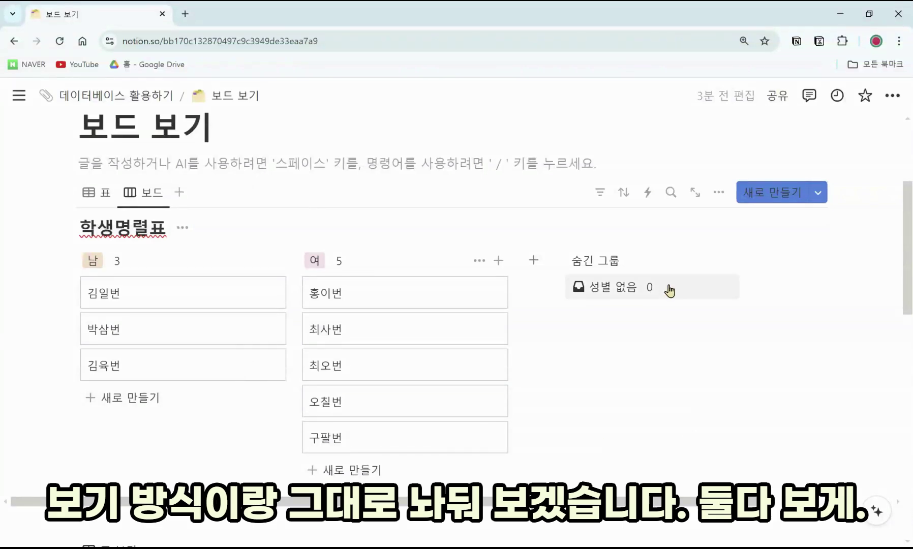
click(104, 192)
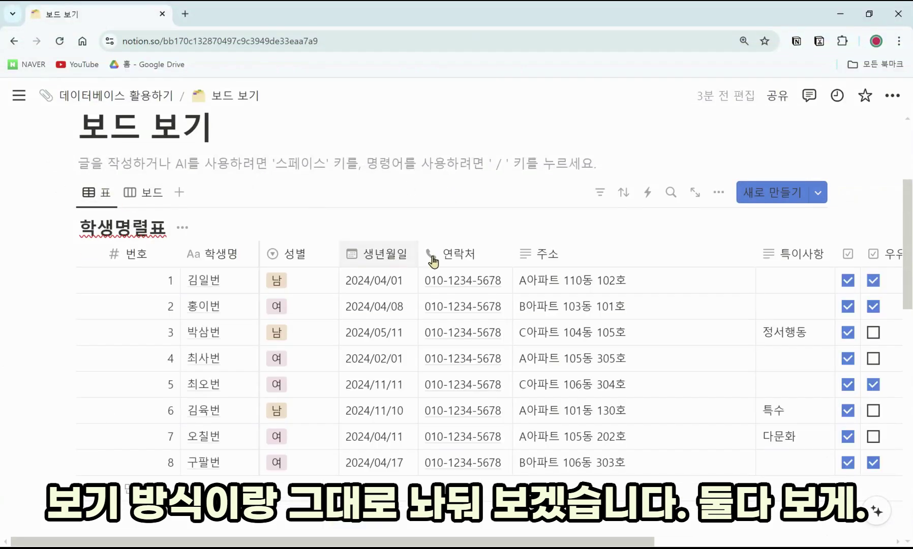
click(145, 193)
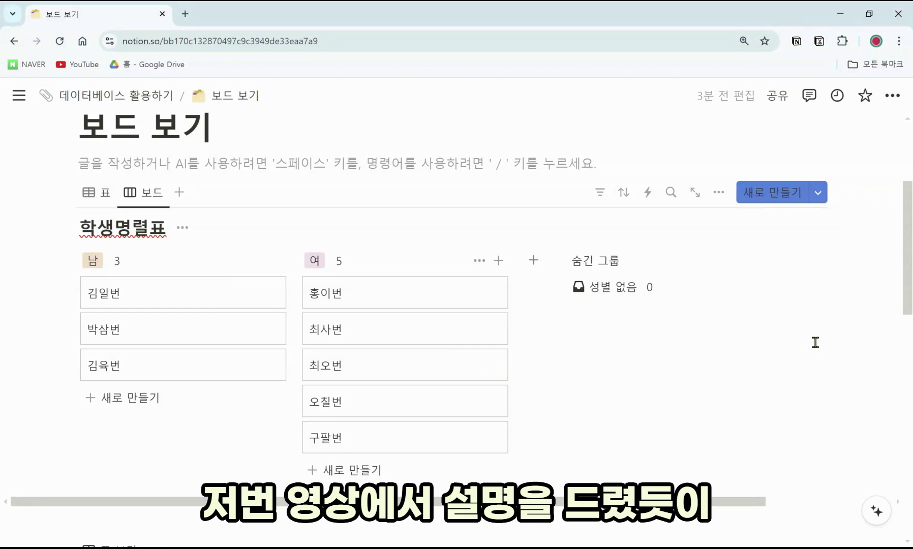
click(97, 192)
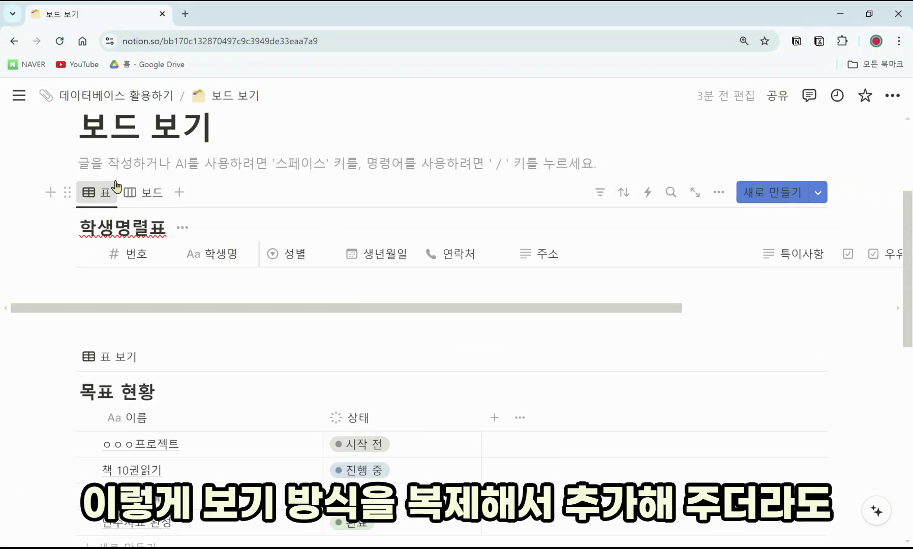
click(152, 198)
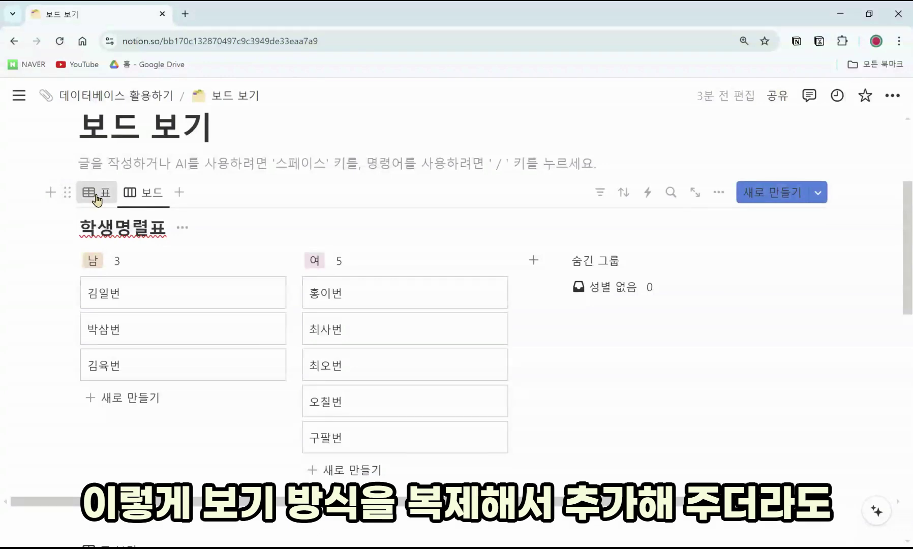
click(96, 193)
click(132, 193)
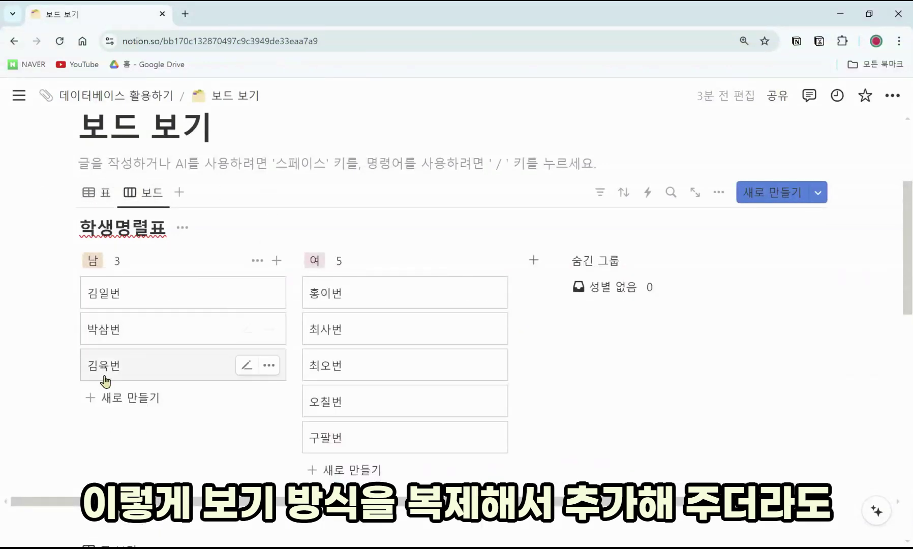
click(93, 194)
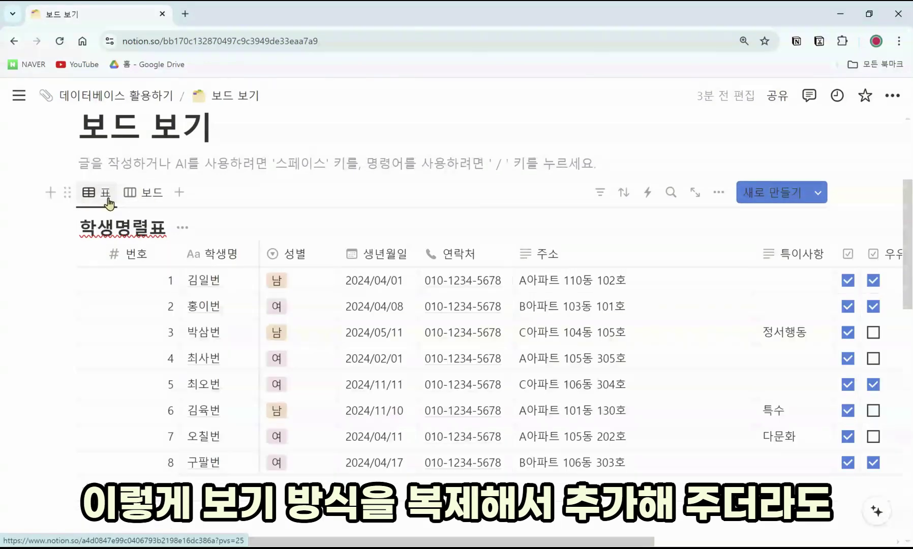
click(146, 193)
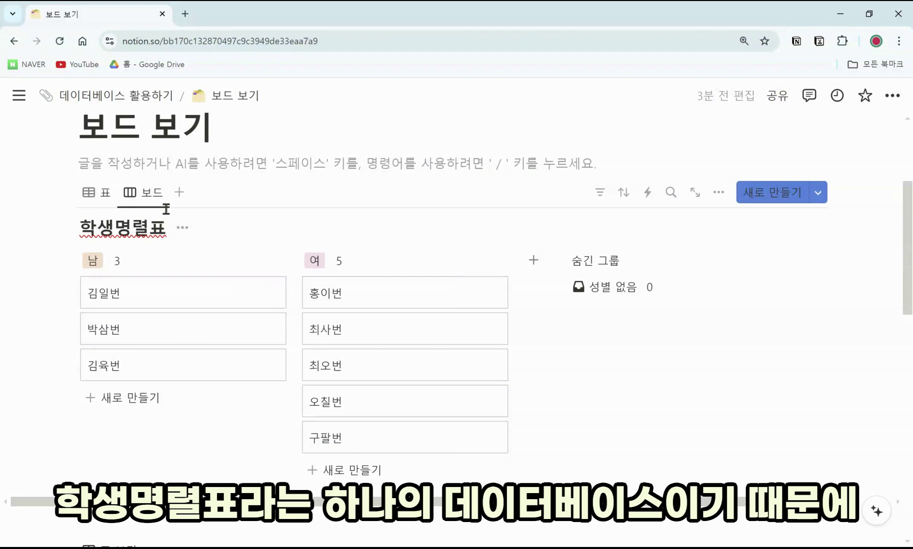
click(106, 194)
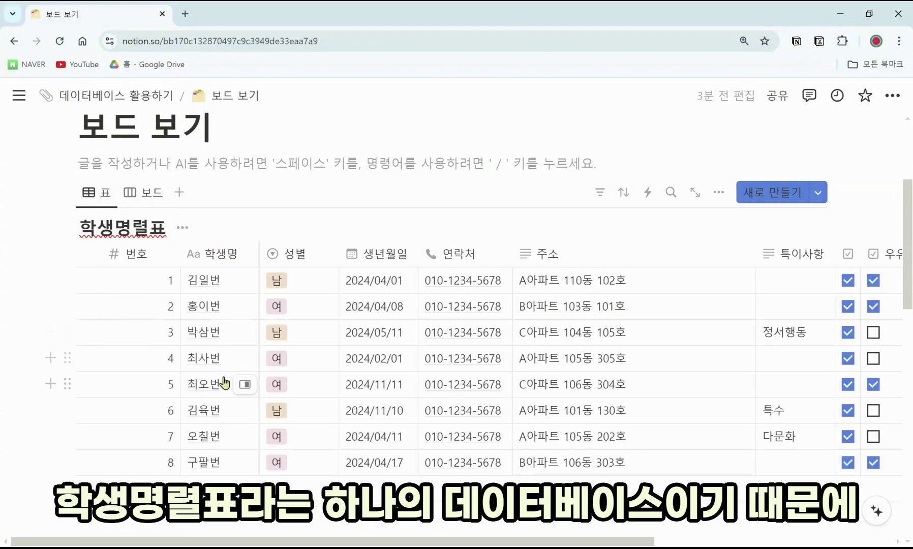
Step: Try renaming student number 5 to ㅇㅇㅇ in the 표 view, check the 보드 view, and return to the 표 view
click(225, 383)
key(BackSpace)
key(BackSpace)
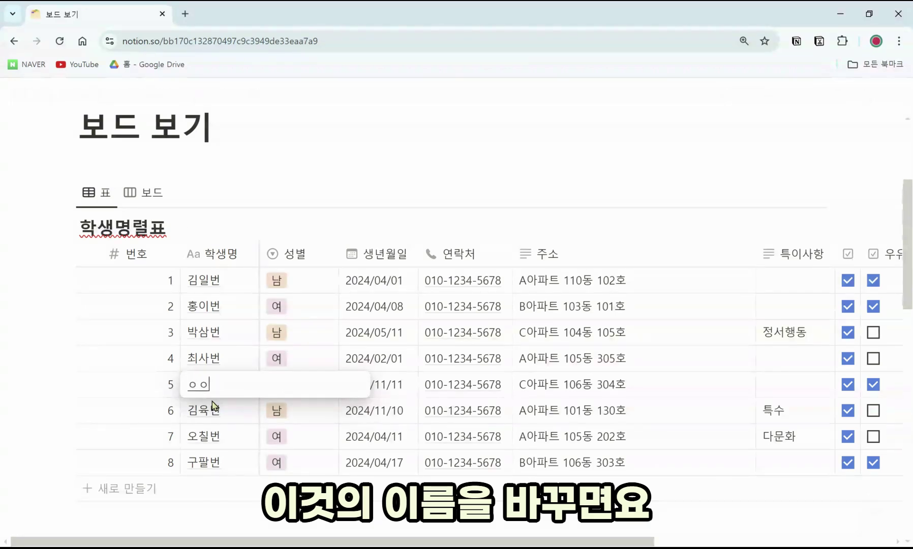
key(Escape)
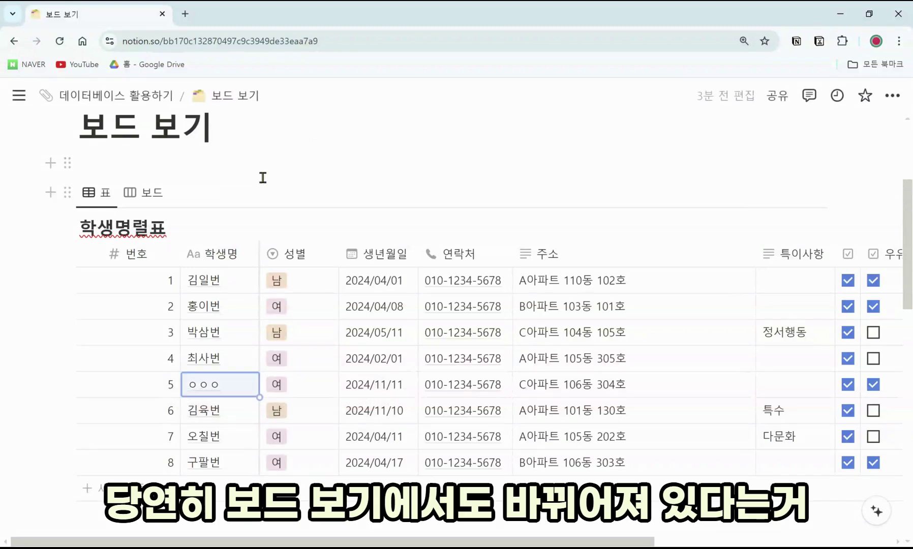
click(135, 198)
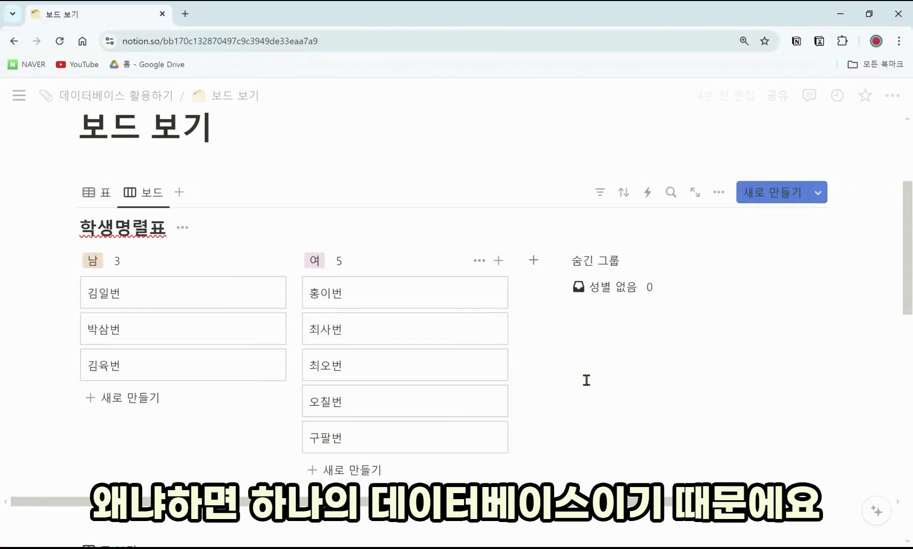
click(100, 194)
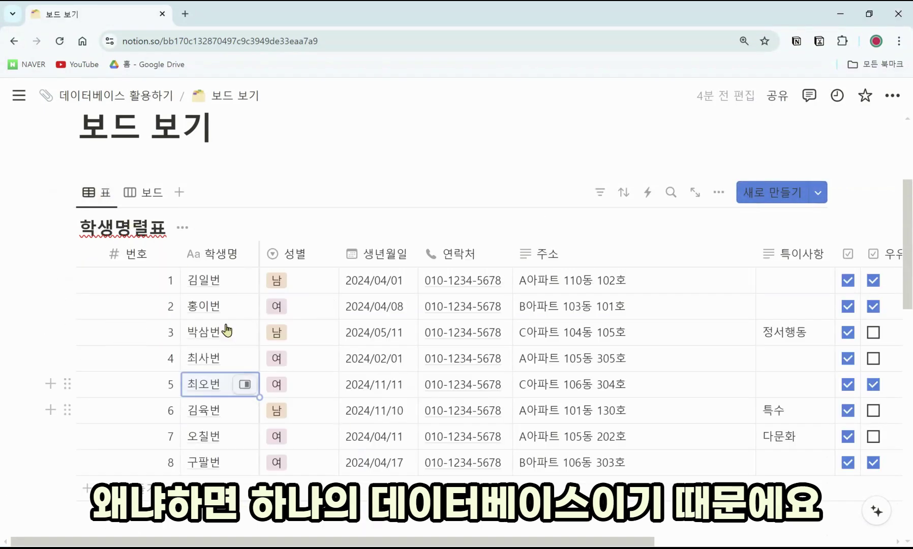
Step: Compare the 보드 view's grouping with the 성별 values in the 표 view, ending on the 보드 view
click(151, 202)
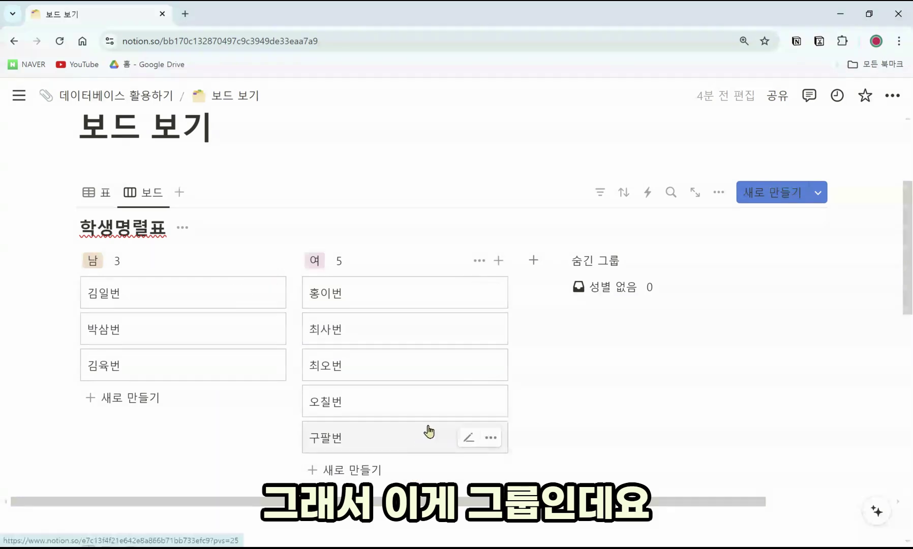
click(91, 192)
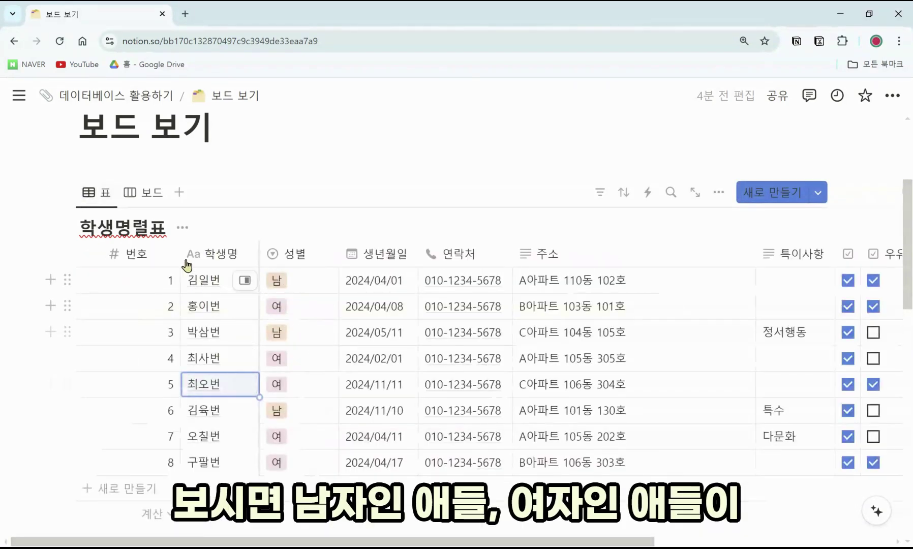
click(143, 192)
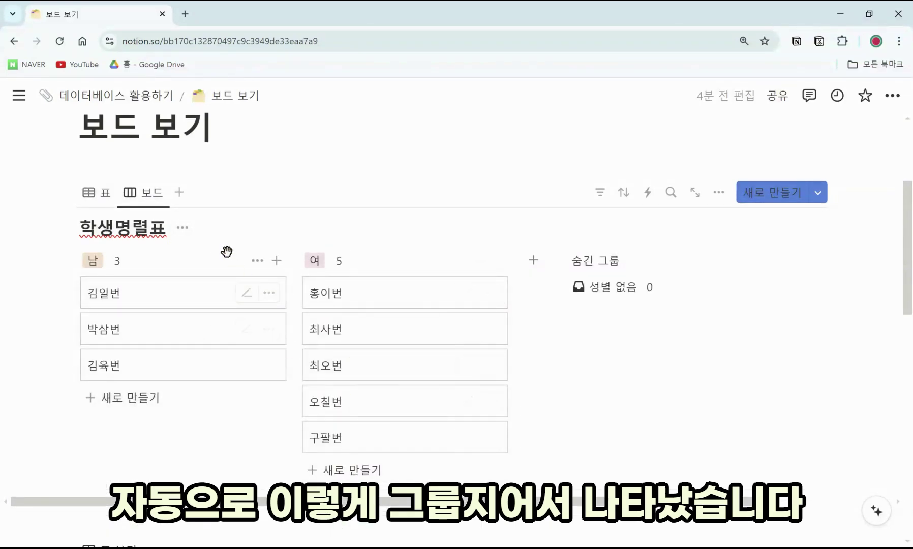
Step: Set student number 2's 성별 to 남 in the 표 view, and check the record's group in the 보드 view
click(106, 194)
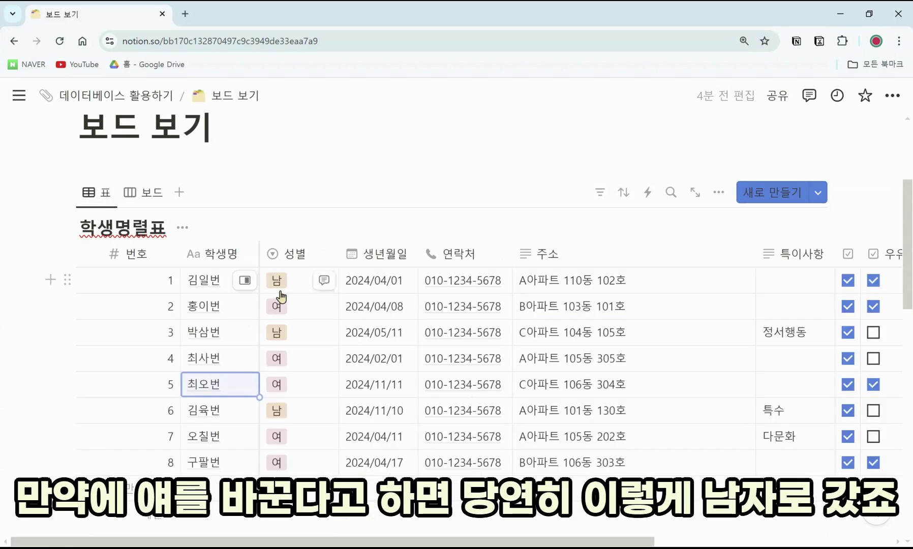
click(289, 307)
click(306, 359)
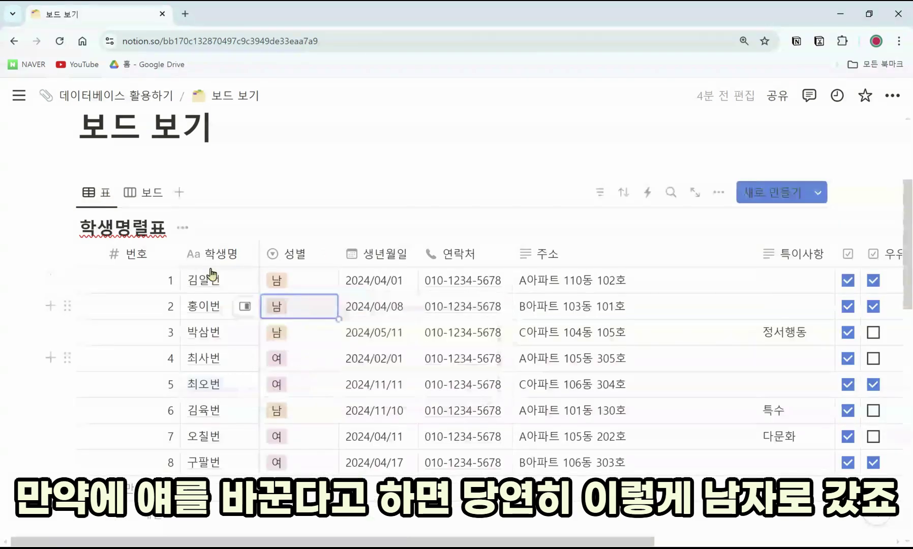
click(150, 193)
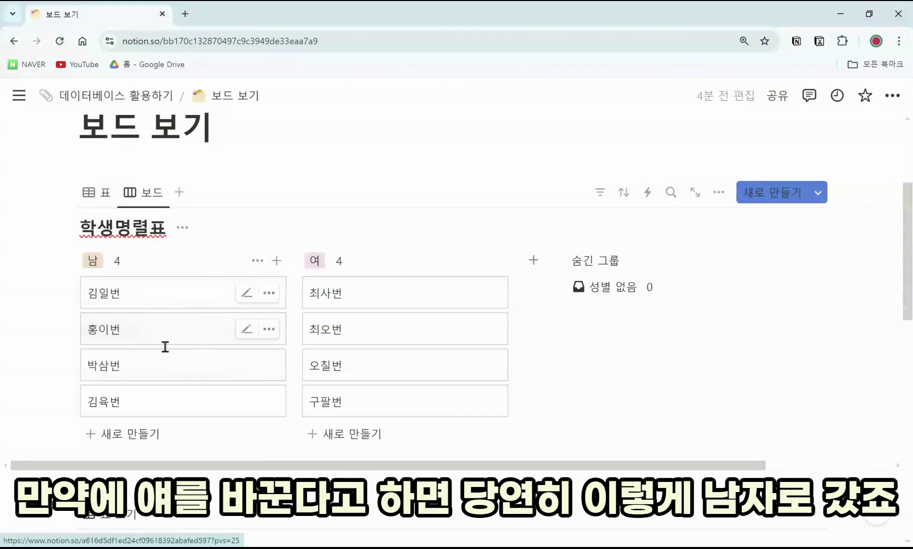
Step: Move student number 1's card from the 남 group to the 여 group, and check its 성별 in the 표 view
drag(145, 341, 337, 287)
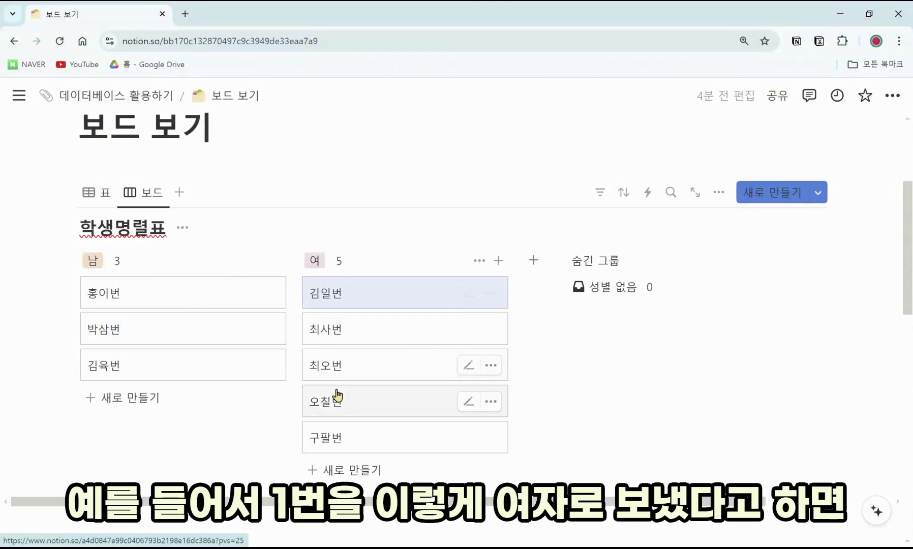
click(97, 192)
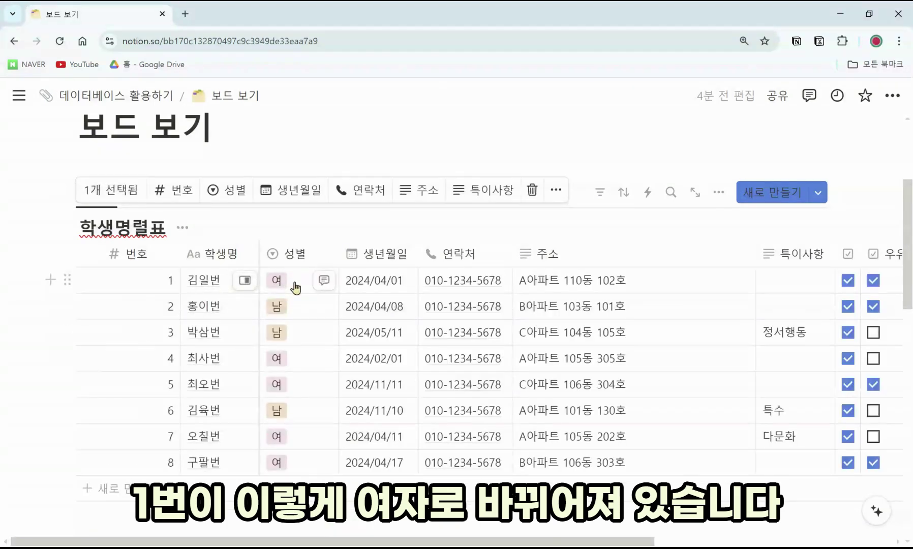
click(233, 125)
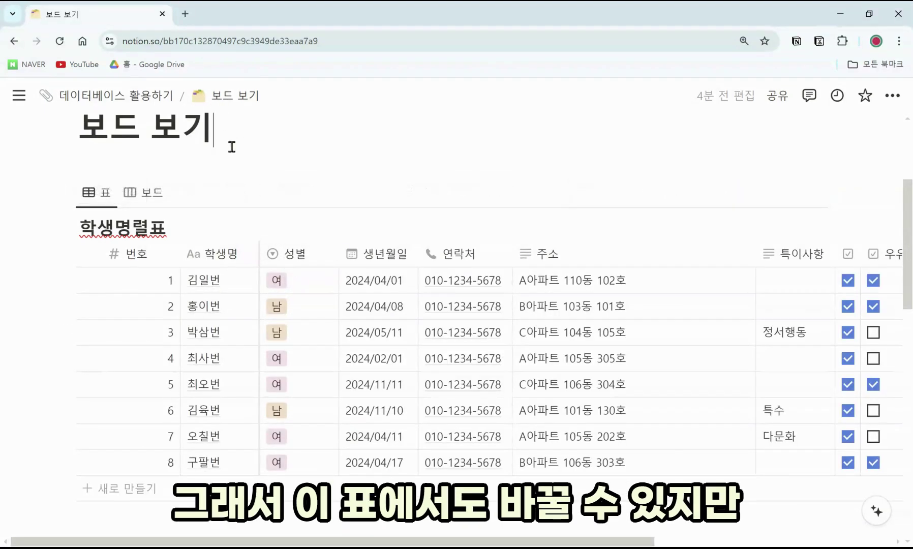
Step: In the 보드 view, move the cards of students number 4 and 8 from the 여 group to the 남 group
click(153, 193)
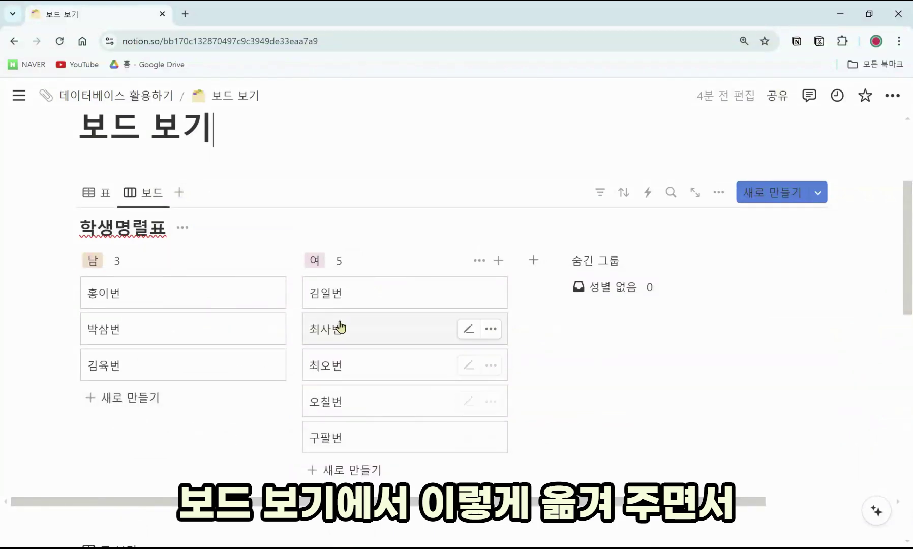
drag(339, 327, 183, 404)
drag(323, 406, 178, 424)
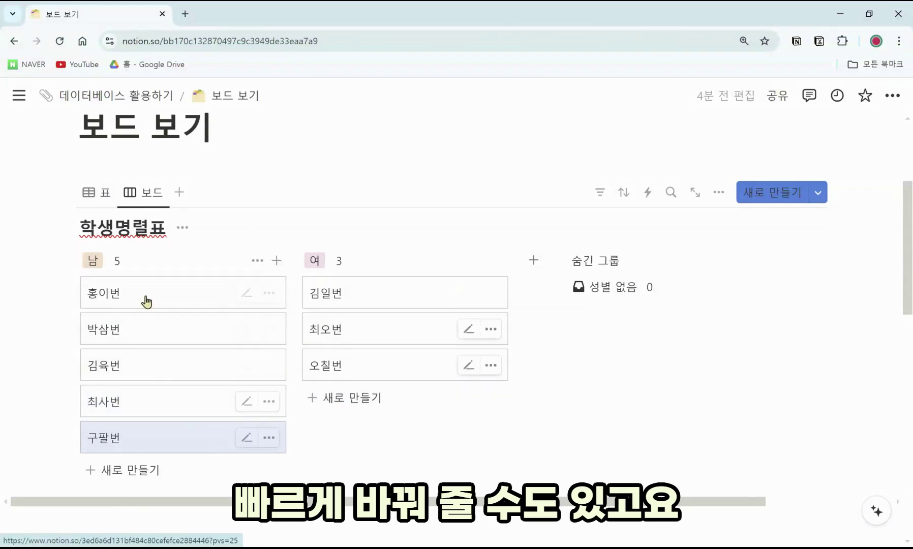
Step: Set the 보드 view's 카드 미리보기 layout option to 페이지 콘텐츠 and close the view settings
click(720, 192)
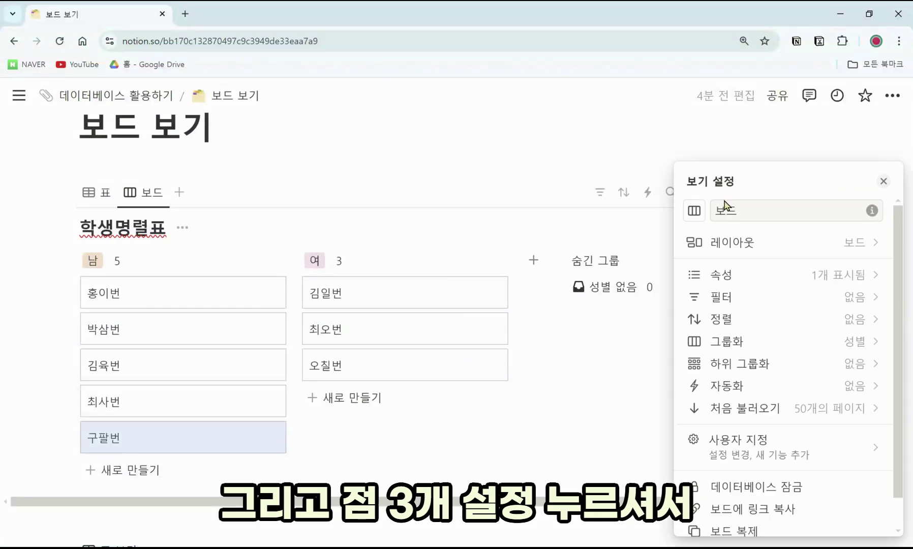
click(743, 244)
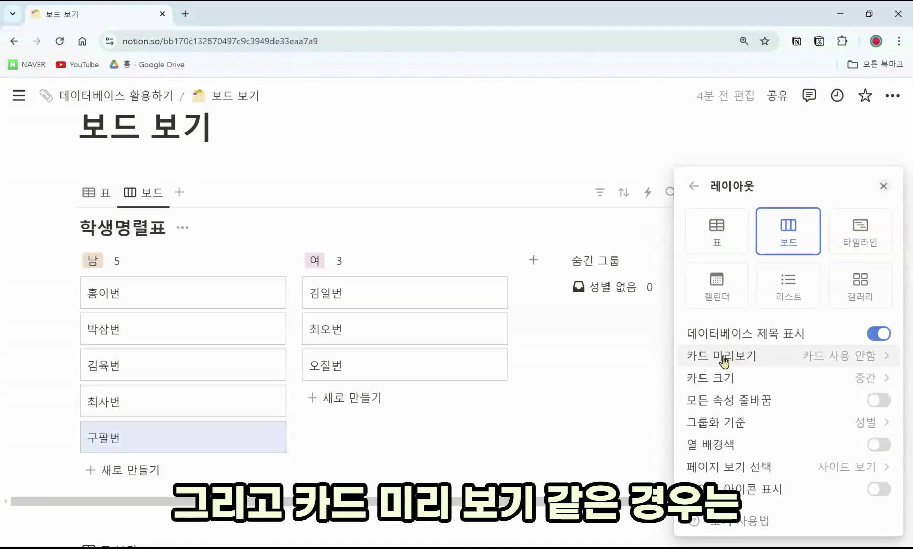
click(838, 366)
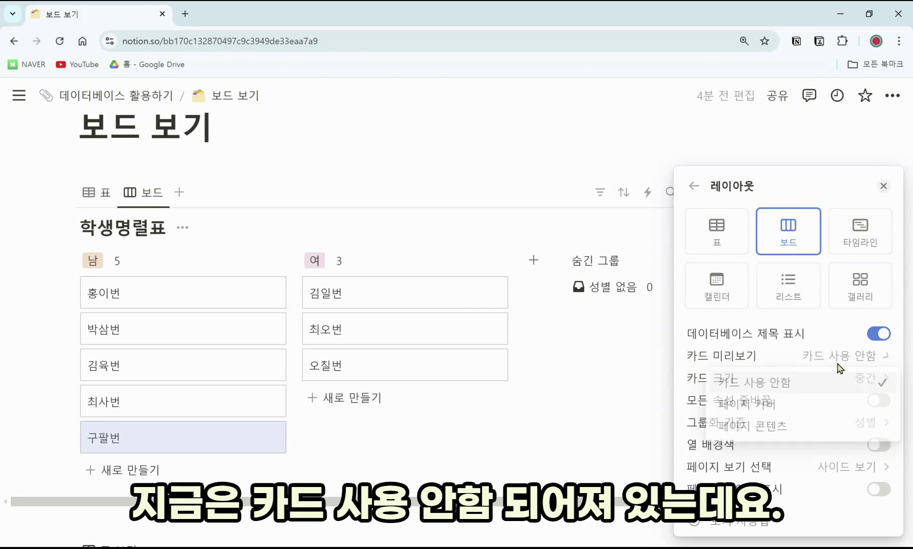
click(807, 436)
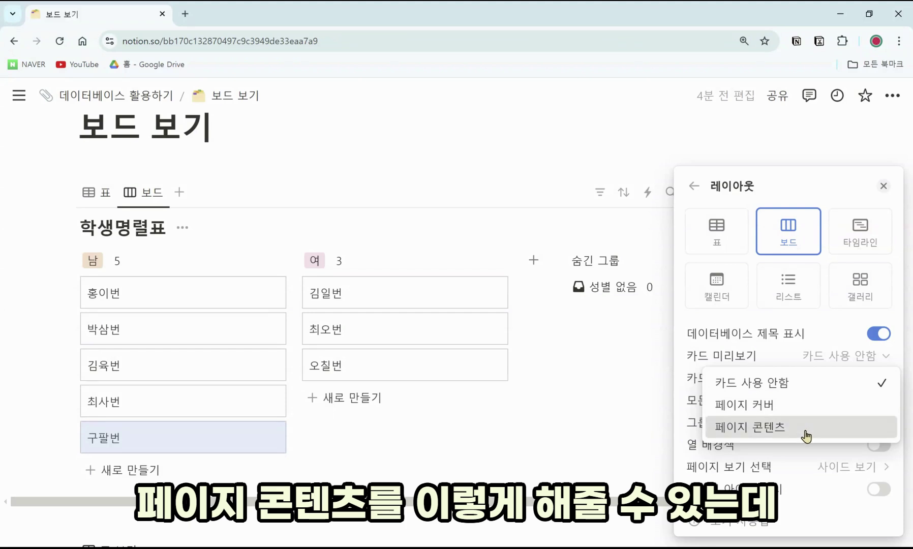
click(806, 436)
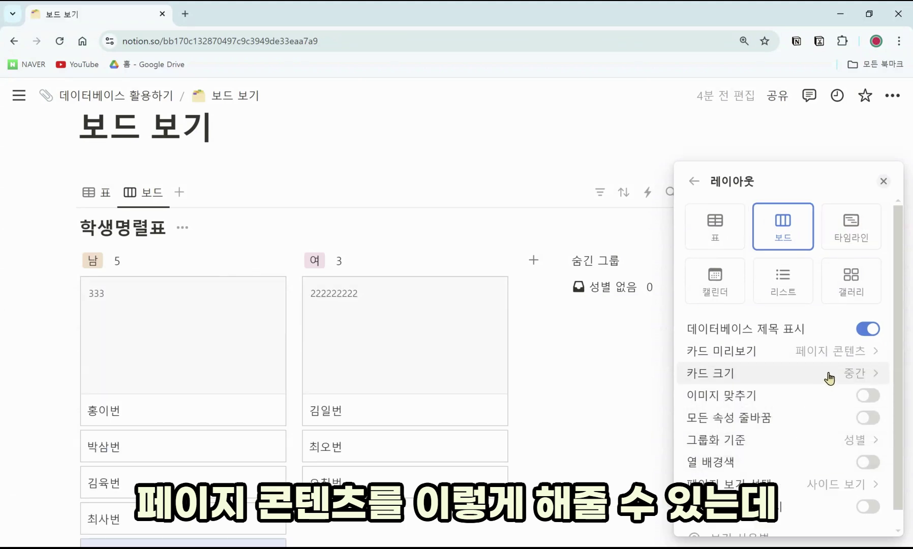
click(252, 366)
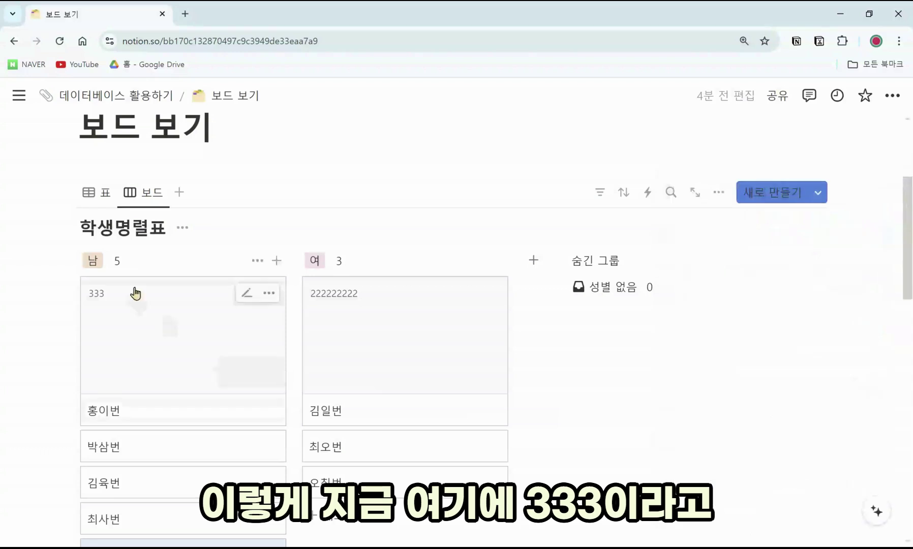
Step: Open student number 2's page from the 남 group and delete the body text 333
click(107, 418)
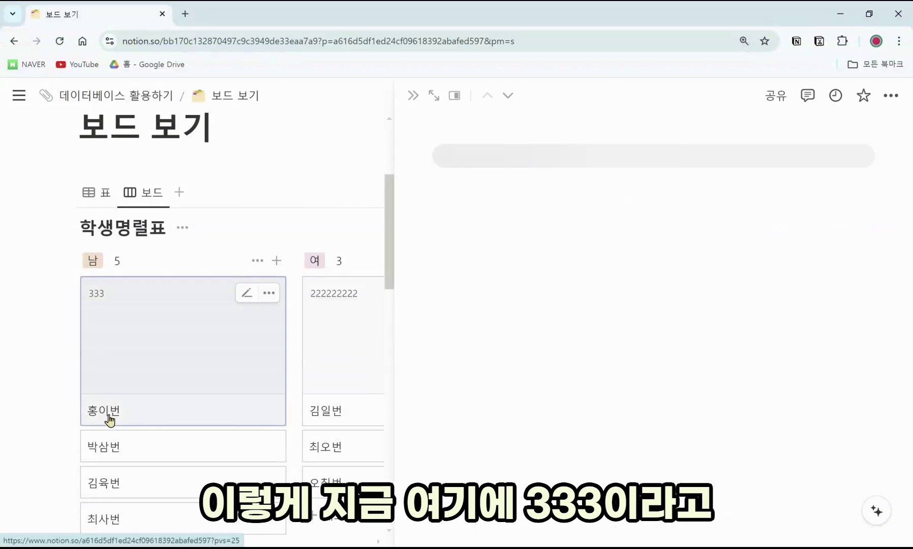
scroll(432, 414, down, 5)
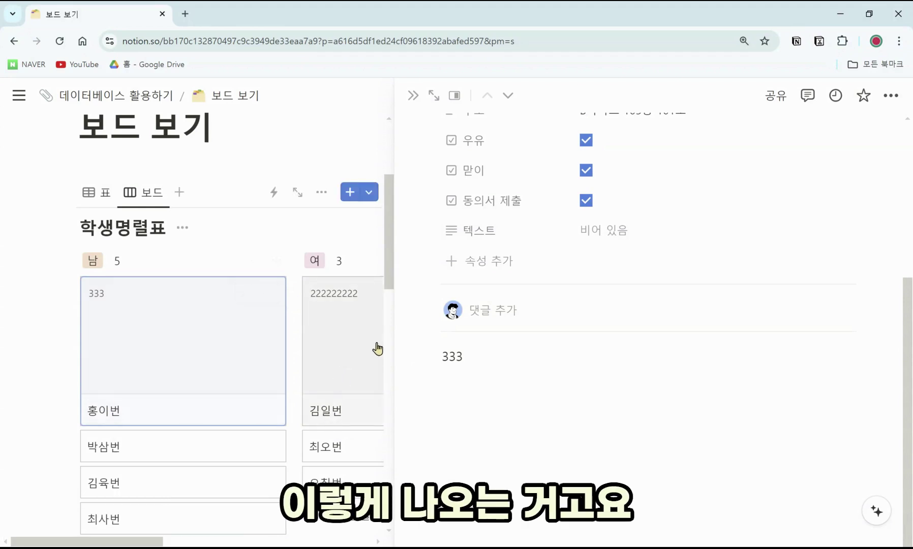
click(587, 387)
key(BackSpace)
key(BackSpace)
key(BackSpace)
Step: Insert an image block with the Unsplash photo of cream-topped cookies into the page body, and close the page
text(/)
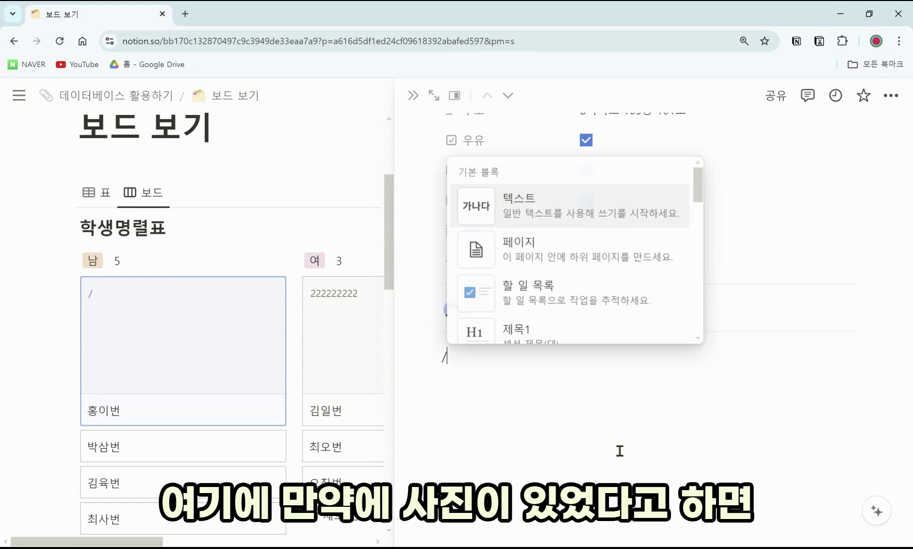
text(ㅇ이미지)
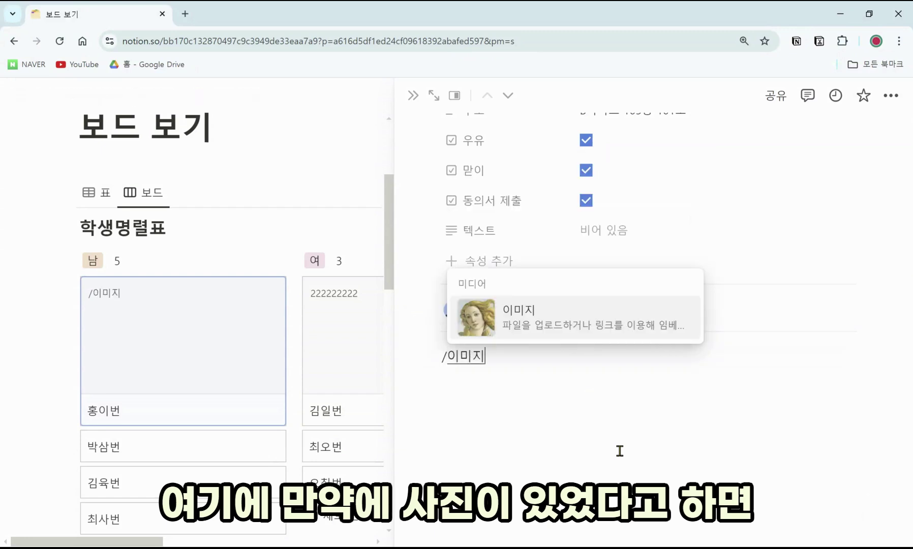
click(577, 327)
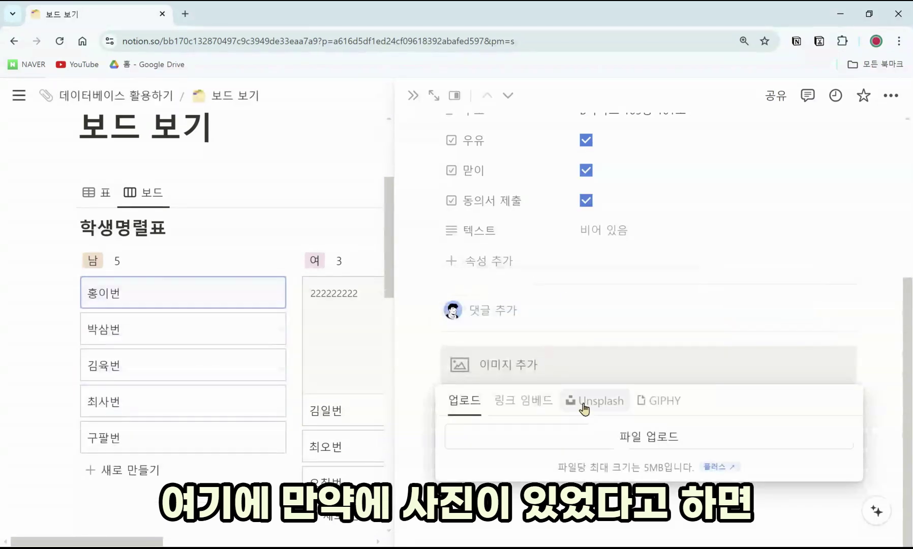
click(612, 407)
scroll(669, 412, down, 1)
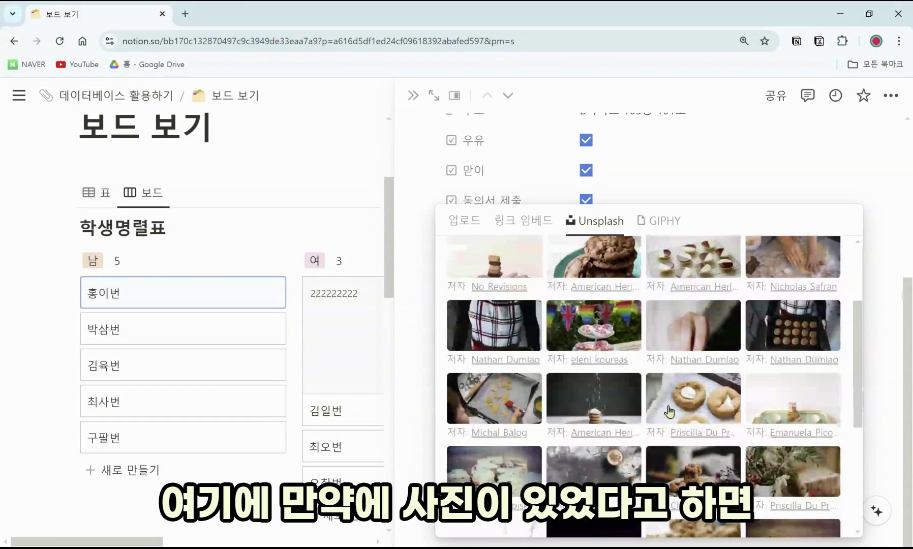
click(704, 404)
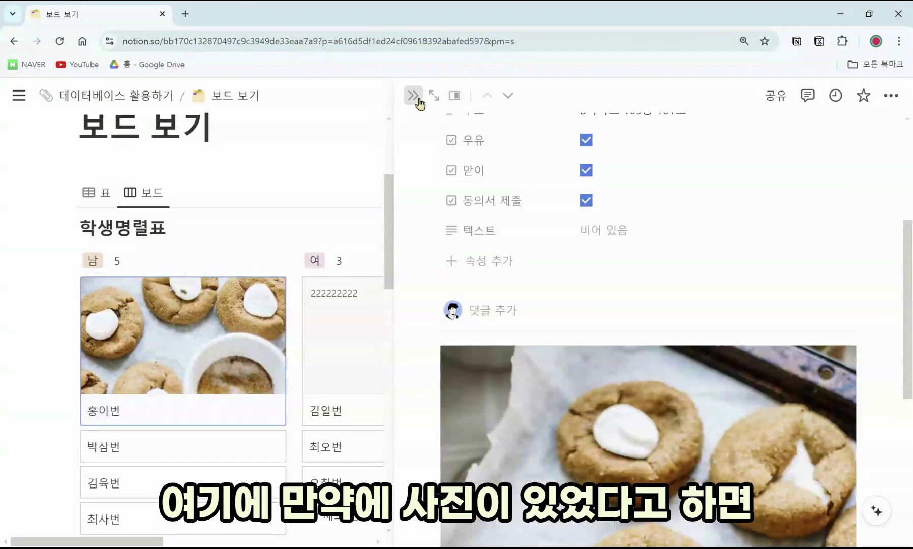
click(416, 98)
Step: Reopen student number 2's page, compare its body photo with the card preview, and close it
click(279, 285)
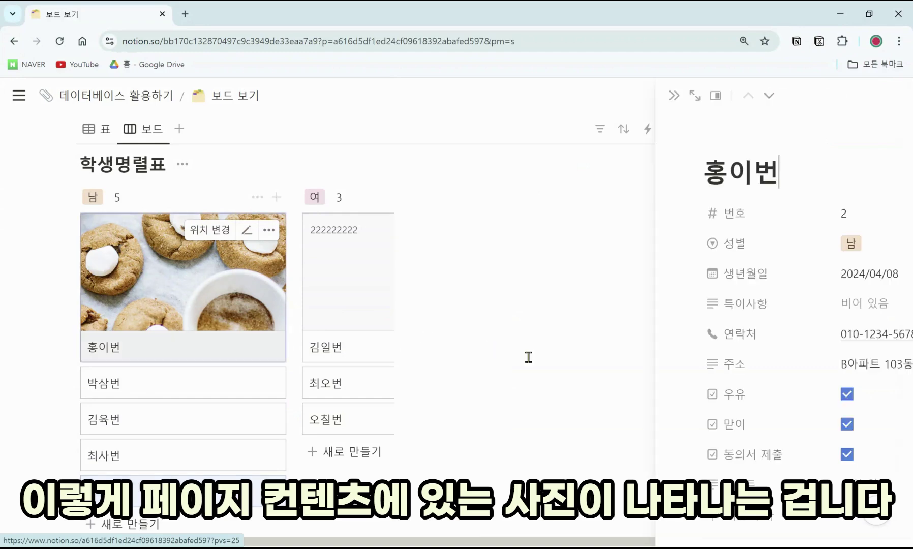
scroll(529, 358, down, 5)
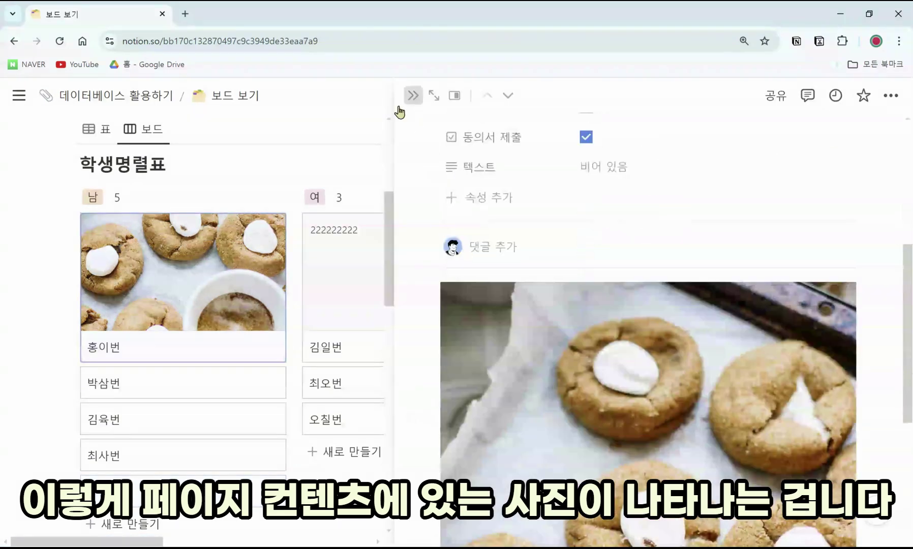
click(412, 96)
Step: Set the 보드 view's 카드 미리보기 to 페이지 커버, and open student number 1's page to view its cover
click(719, 129)
click(786, 223)
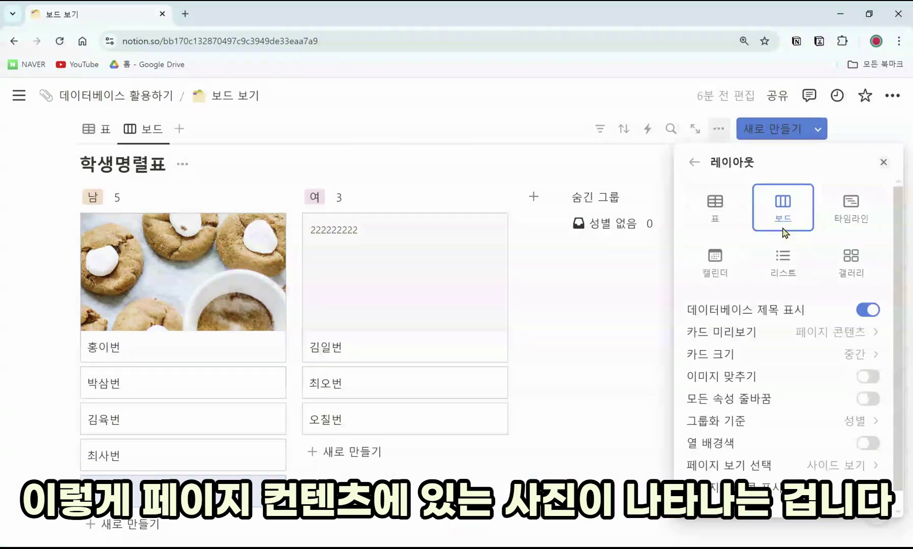
click(852, 340)
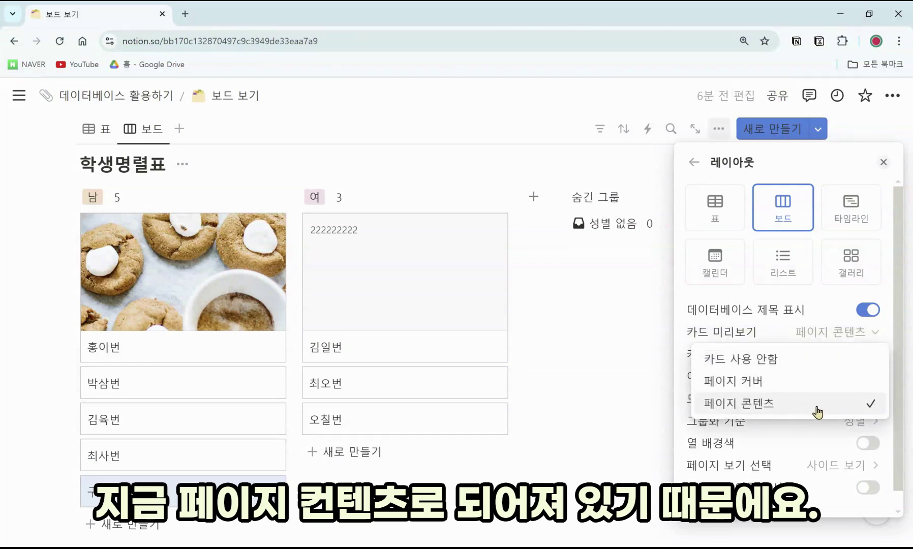
click(853, 388)
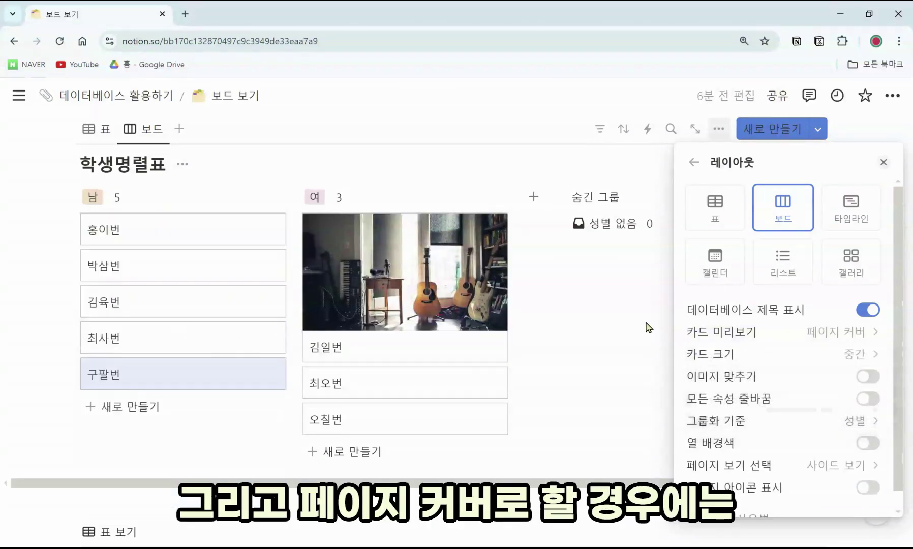
key(Escape)
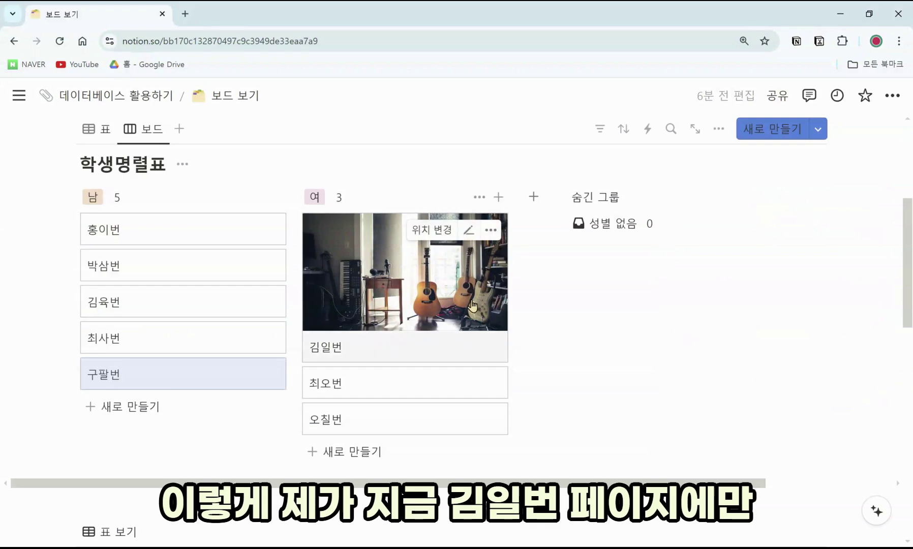
click(433, 305)
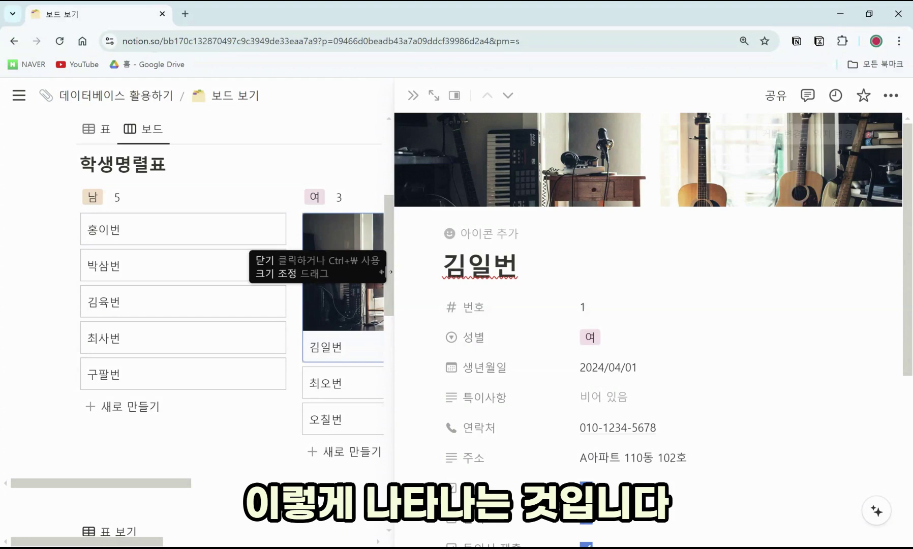
Step: Close the open student page, add a page cover to student number 2's page in the 남 group, and close that page
click(413, 96)
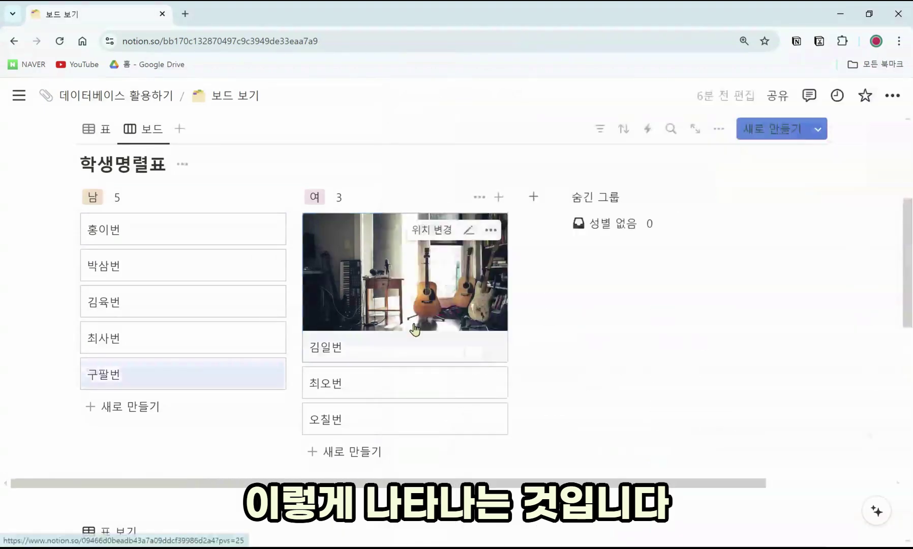
click(142, 230)
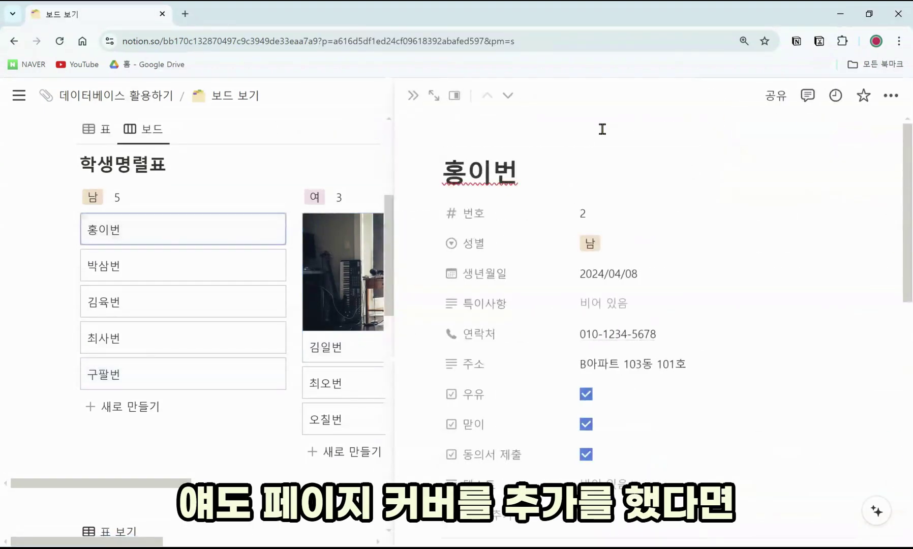
click(564, 141)
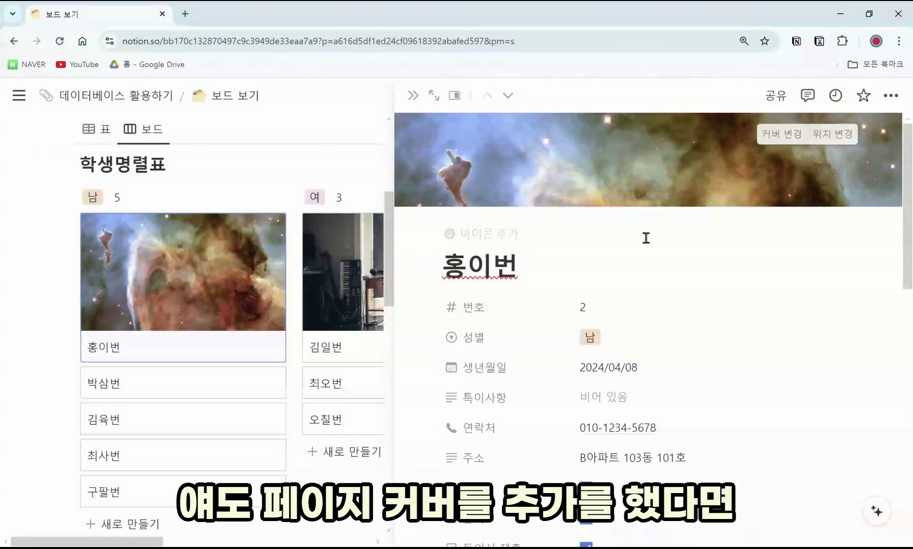
click(412, 95)
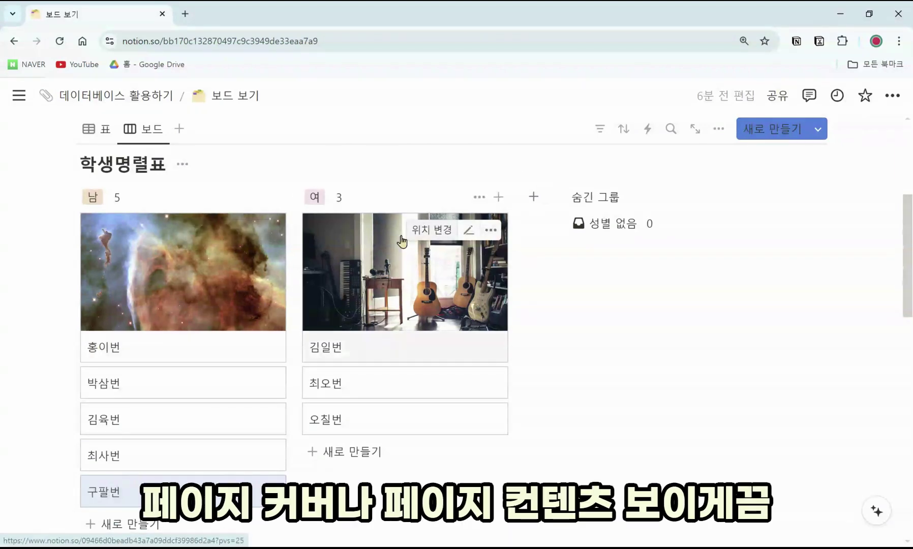
Step: Try the 보드 view's 카드 크기 at 작게 and 크게, and set it back to 중간
click(719, 128)
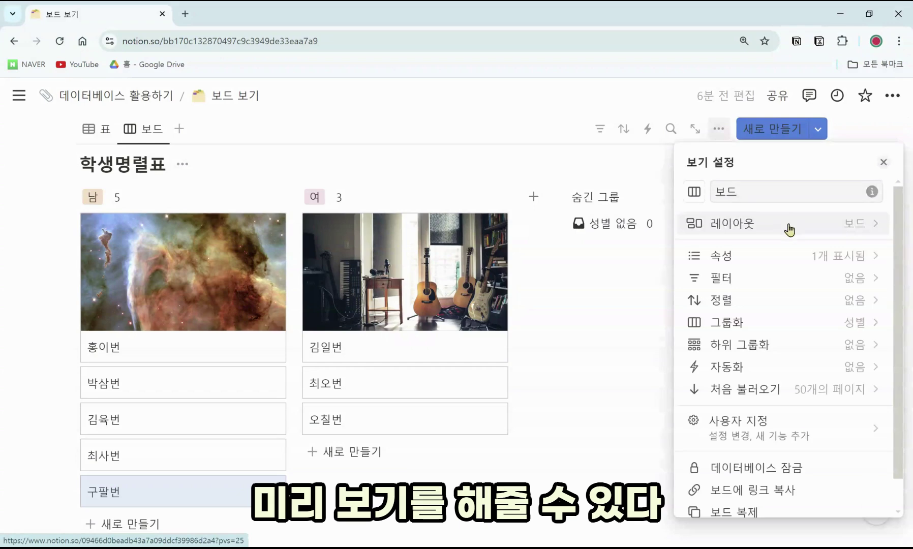
click(789, 228)
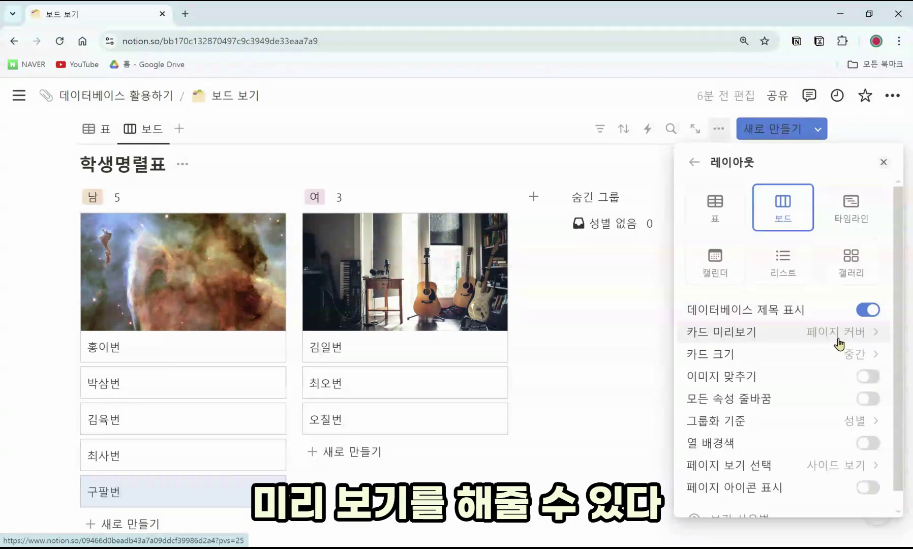
click(869, 361)
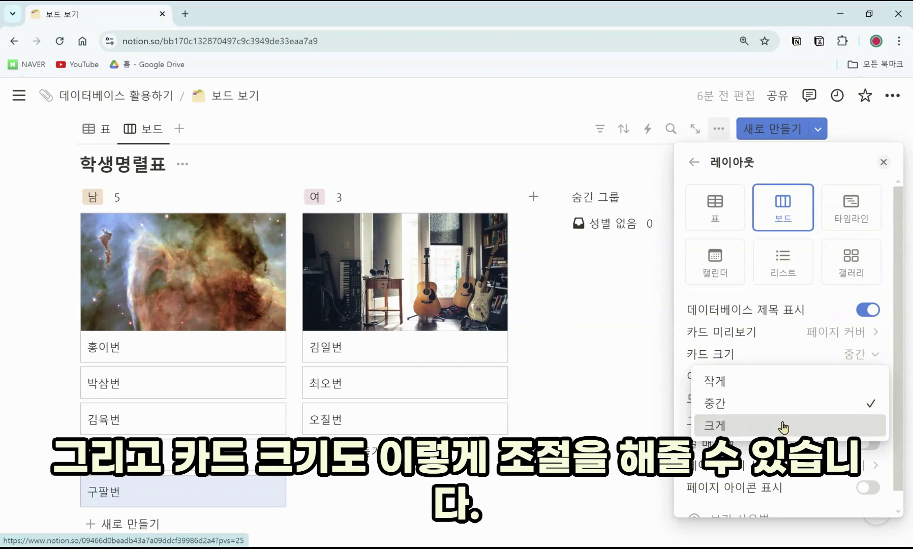
click(784, 429)
click(818, 379)
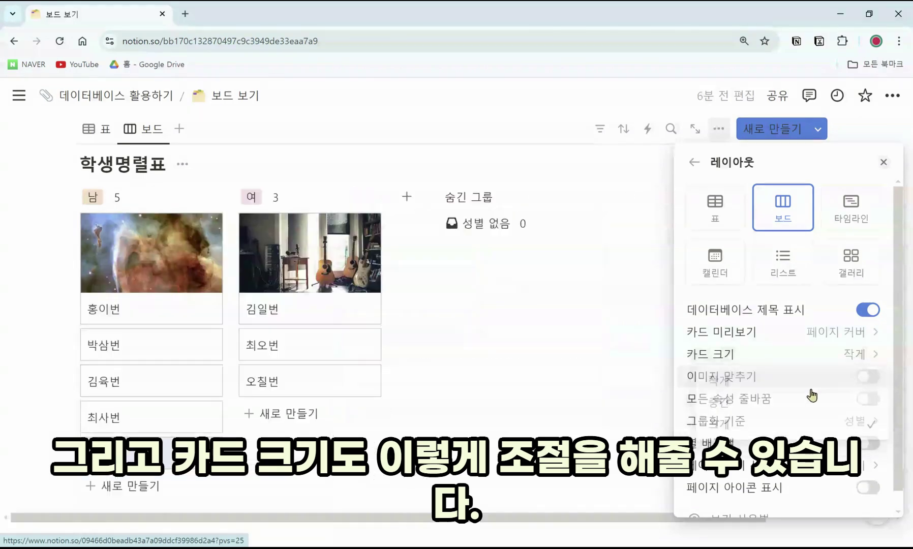
click(844, 356)
click(811, 425)
click(840, 358)
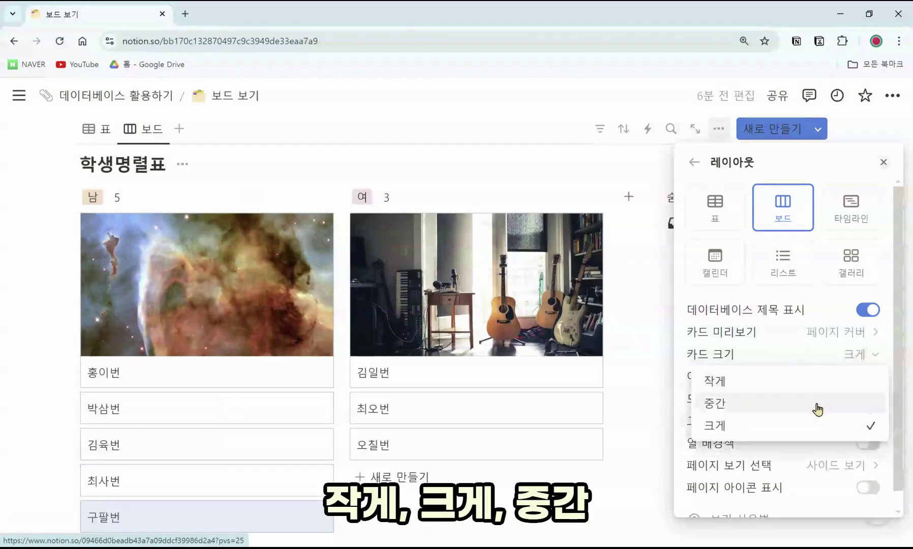
click(818, 407)
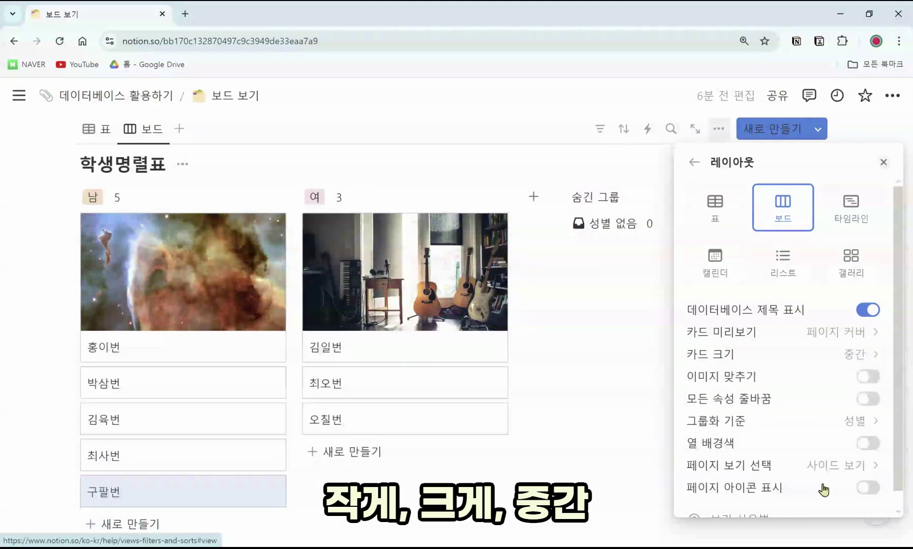
Step: Toggle 이미지 맞추기 on and off to compare the card covers, leaving it turned on
click(871, 376)
click(871, 377)
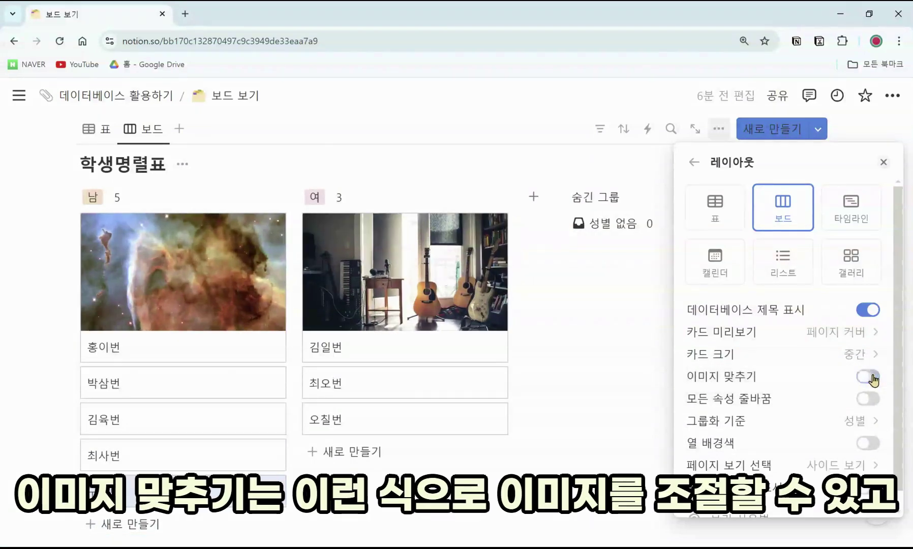
click(871, 378)
click(871, 377)
click(871, 378)
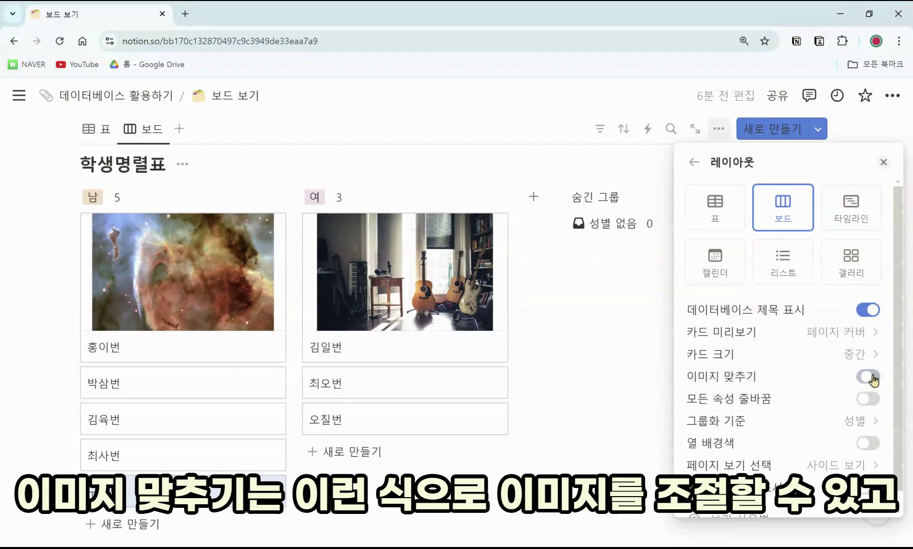
click(871, 377)
click(871, 377)
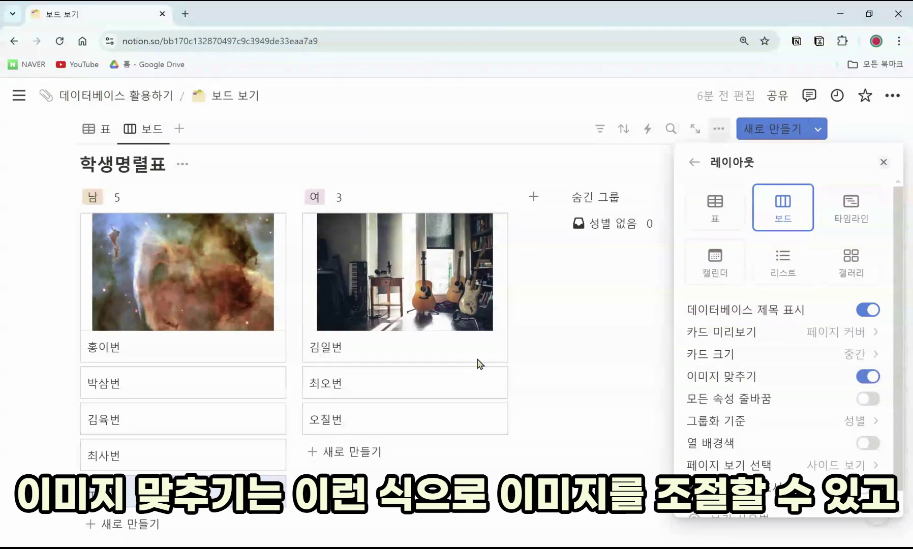
Step: Turn on 모든 속성 줄바꿈 in the 보드 view's layout settings
scroll(868, 422, down, 1)
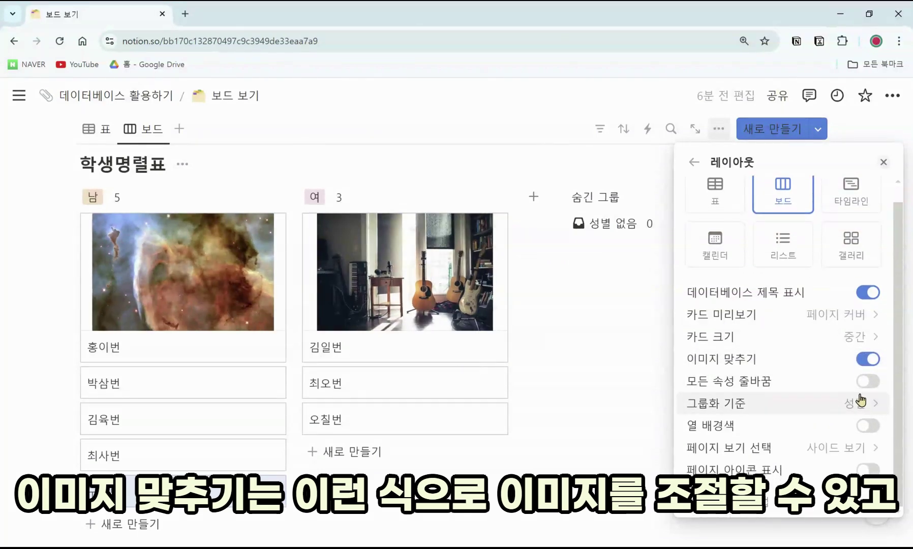
click(864, 386)
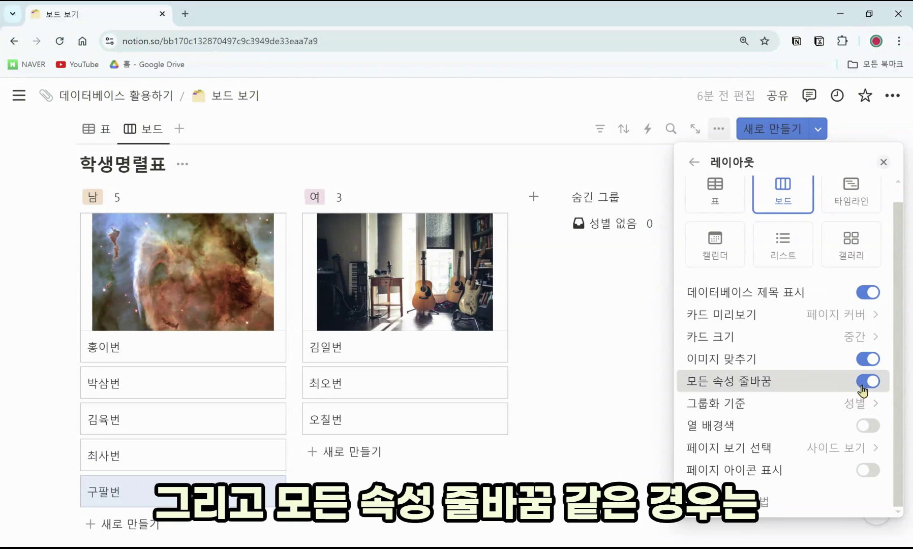
click(863, 388)
click(864, 388)
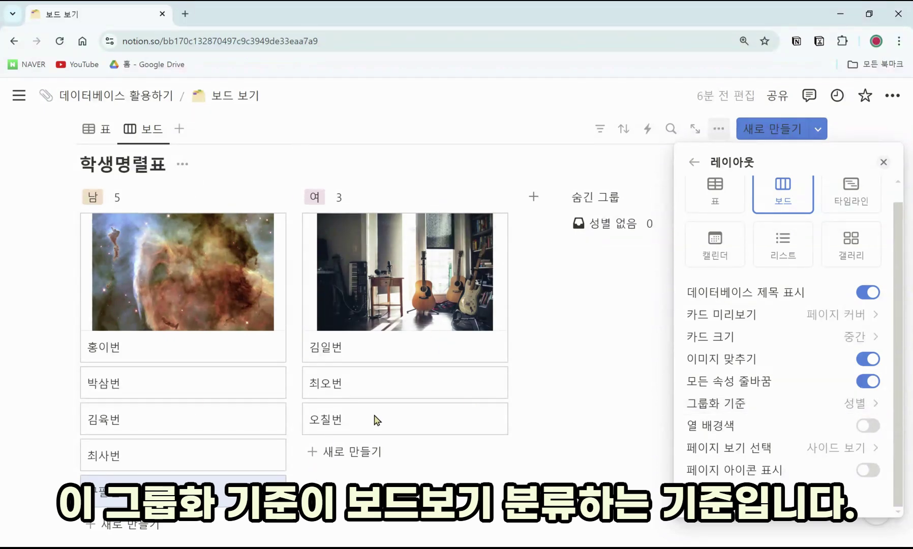
Step: Reorder the 남 and 여 groups in the 그룹화 settings with 정렬 on 수동, and move the 남 column behind 여 on the board
click(860, 413)
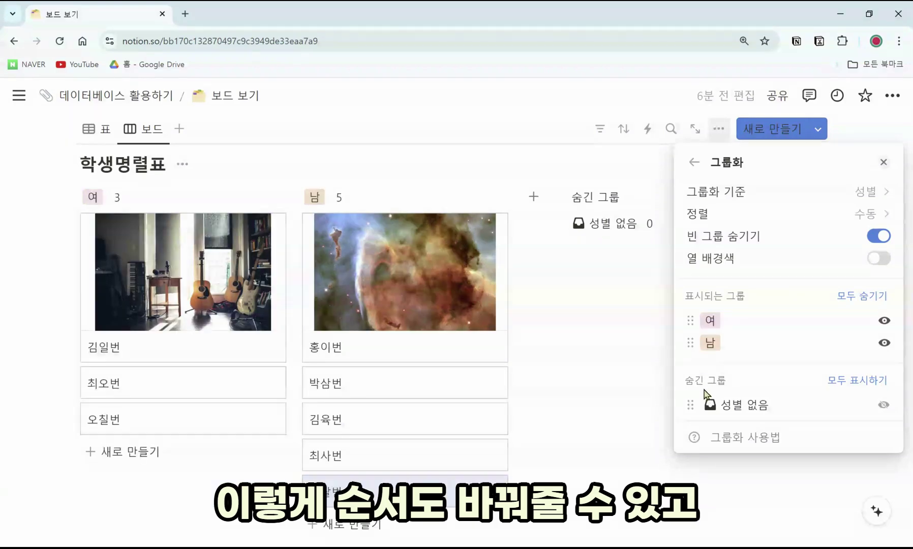
drag(693, 318, 693, 319)
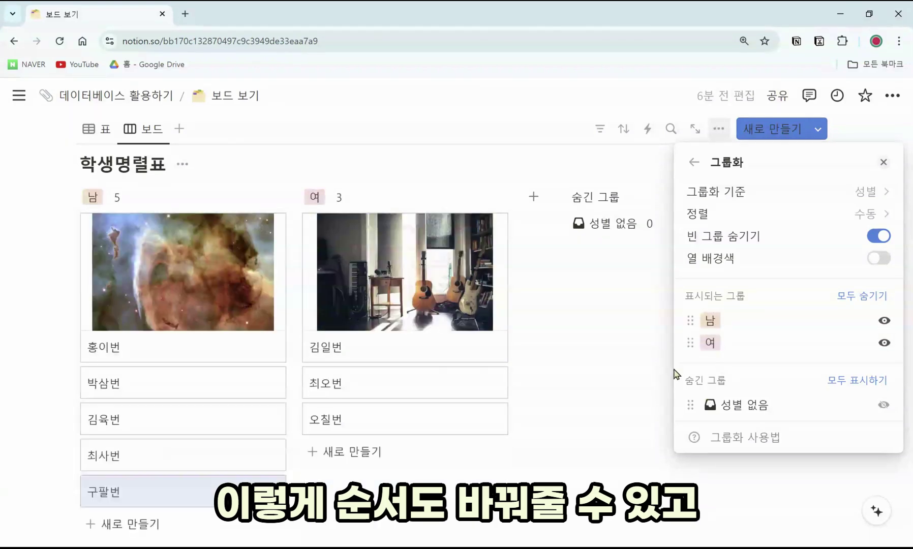
click(867, 214)
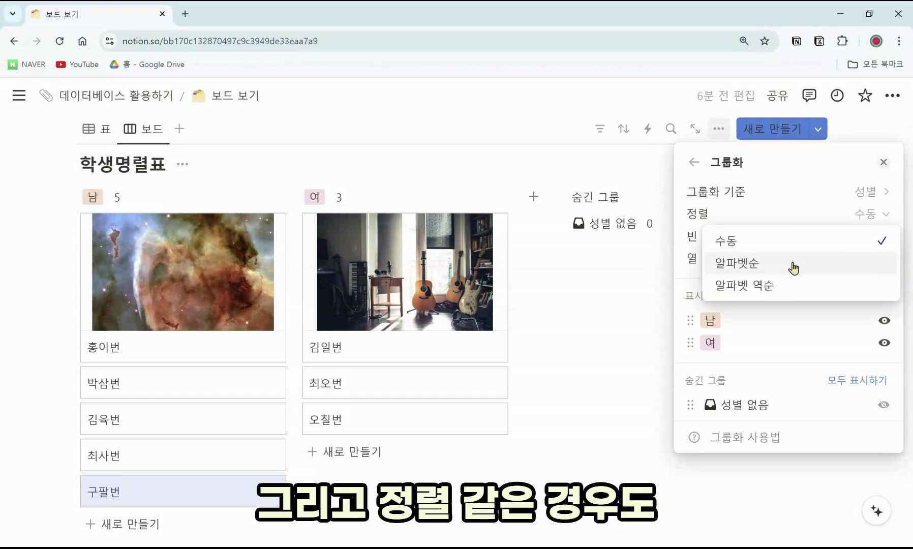
click(757, 246)
click(369, 180)
drag(139, 203, 331, 198)
Step: Set the 정렬 of the board's groups to 알파벳순 and close the view settings
click(718, 133)
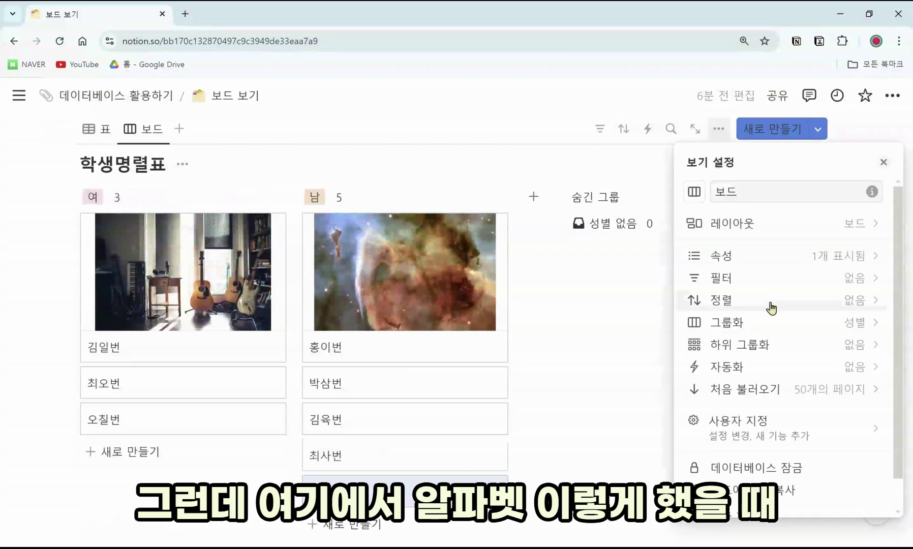
click(817, 227)
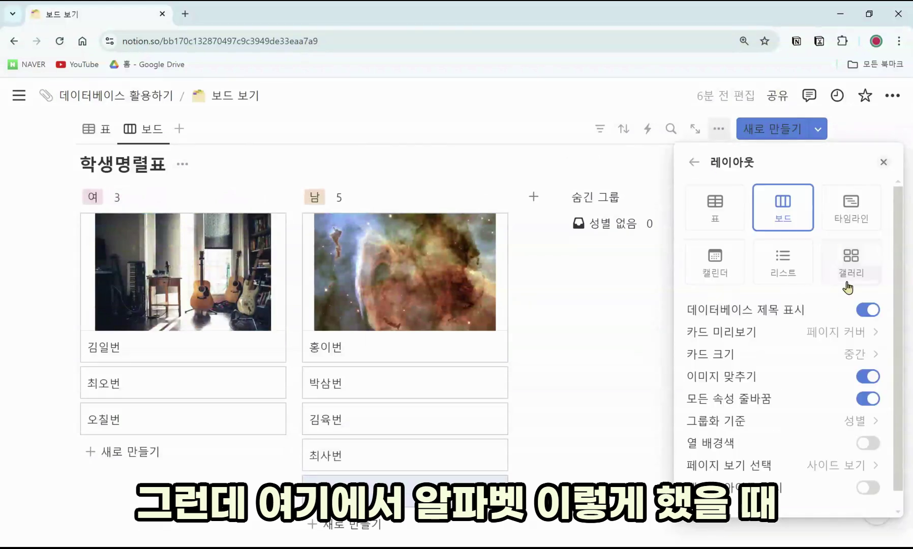
click(822, 433)
click(860, 214)
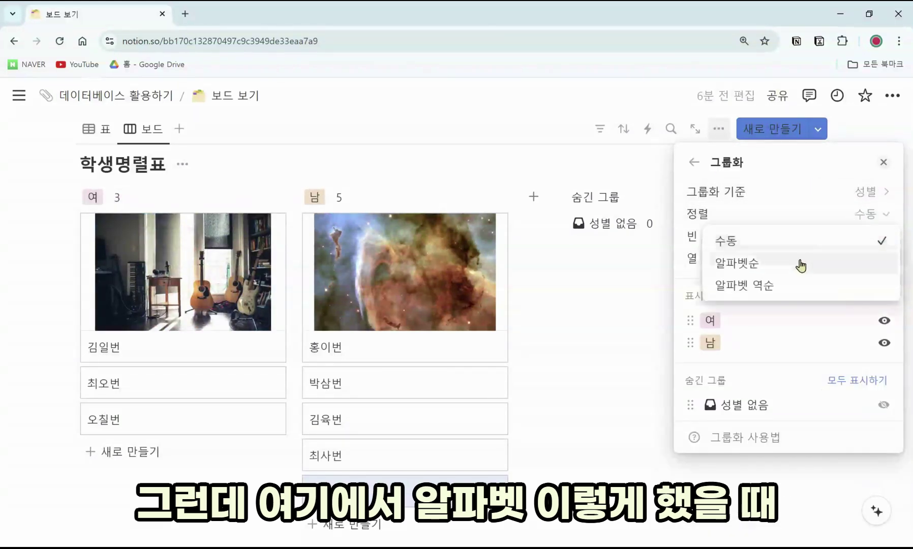
click(737, 262)
key(Escape)
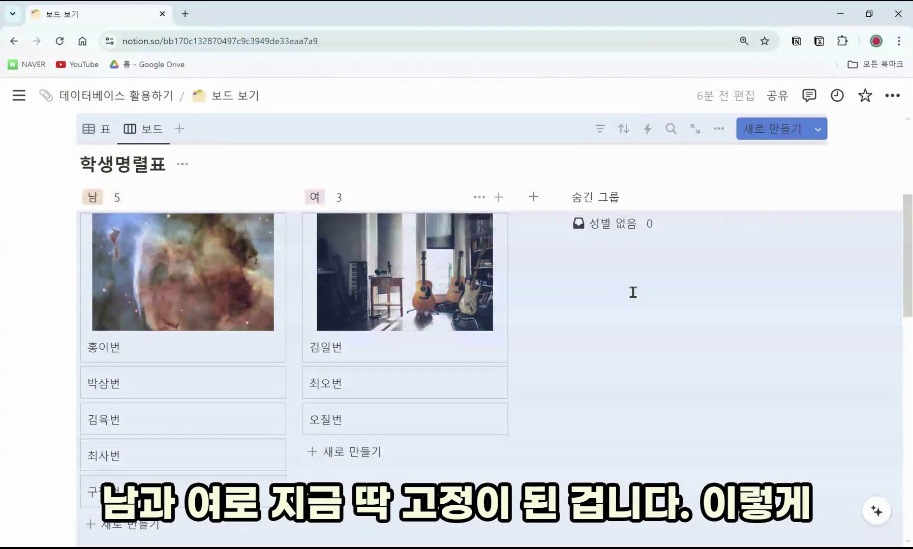
Step: Reopen the board's grouping settings and set the groups' 정렬 back to 수동
click(718, 129)
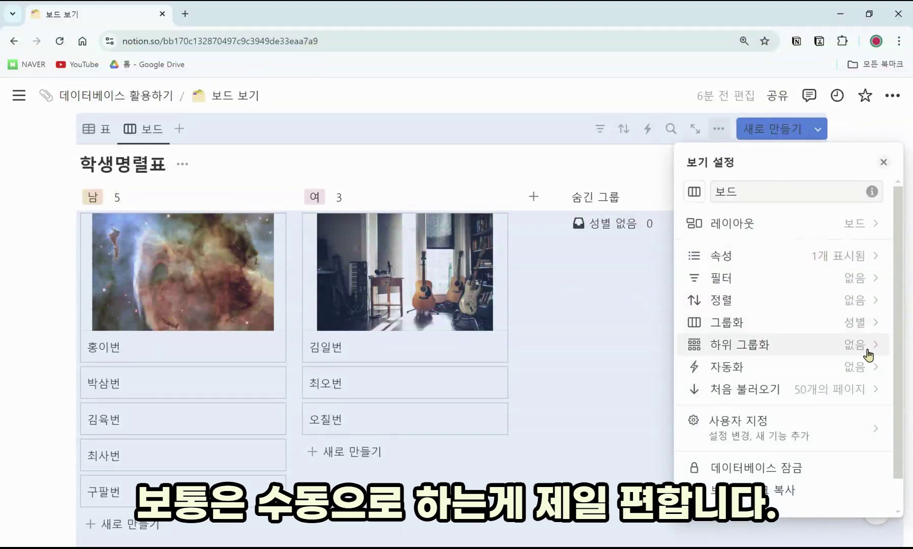
click(853, 225)
click(829, 432)
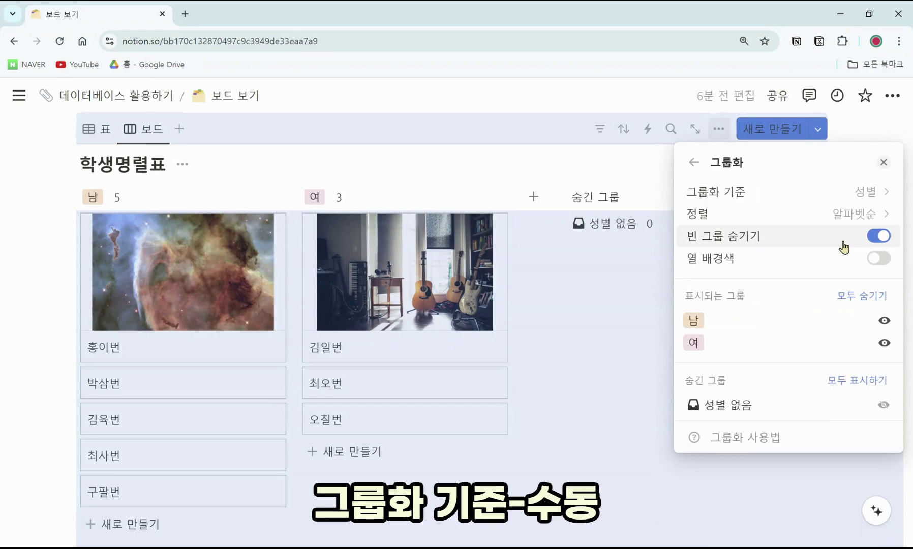
click(860, 212)
click(797, 248)
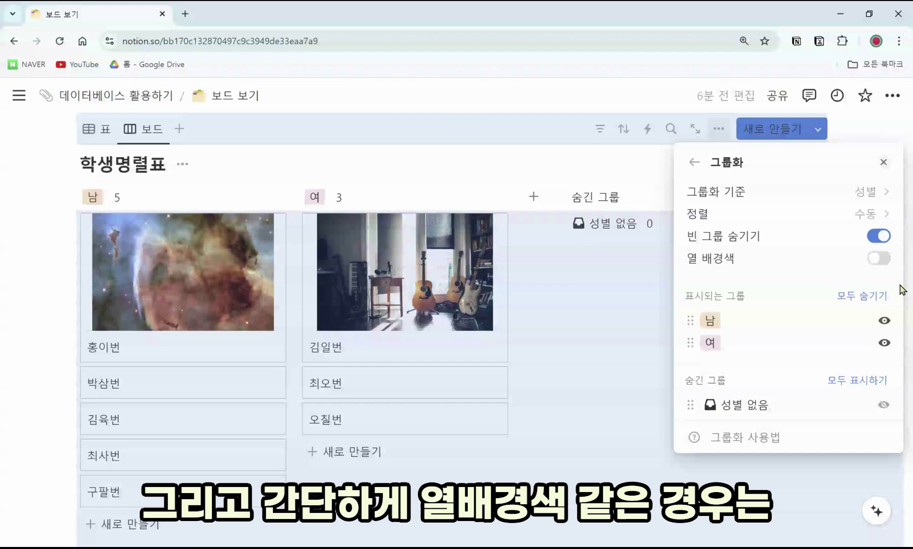
Step: Turn on 열 배경색 for the board's group columns
click(836, 268)
click(879, 260)
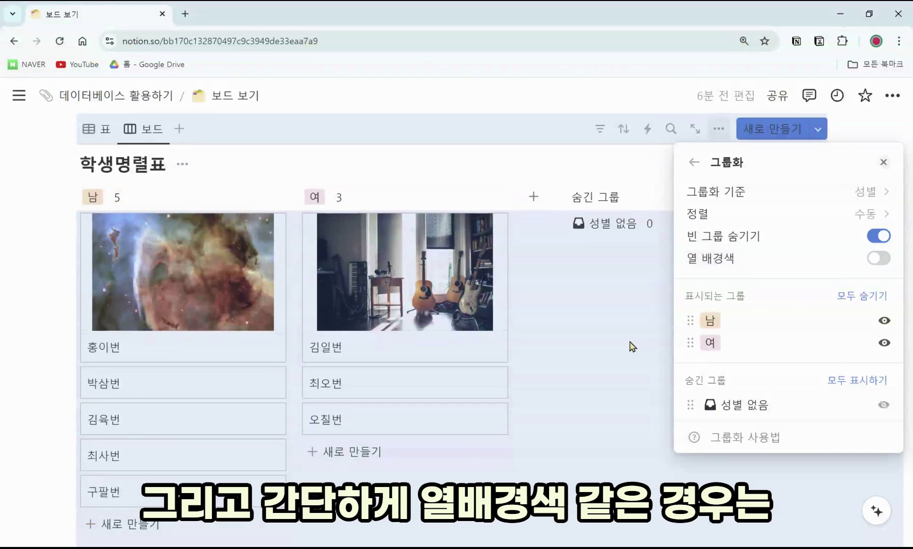
click(616, 352)
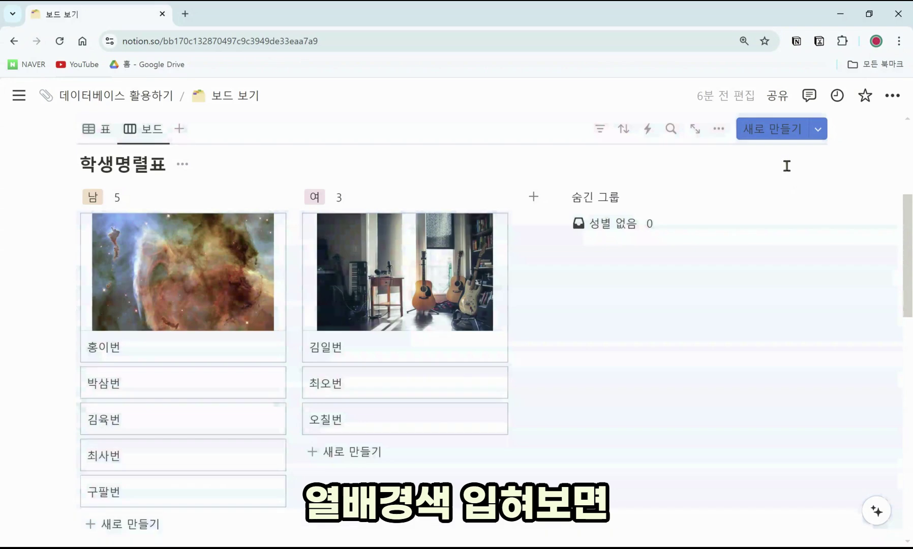
click(719, 128)
click(857, 224)
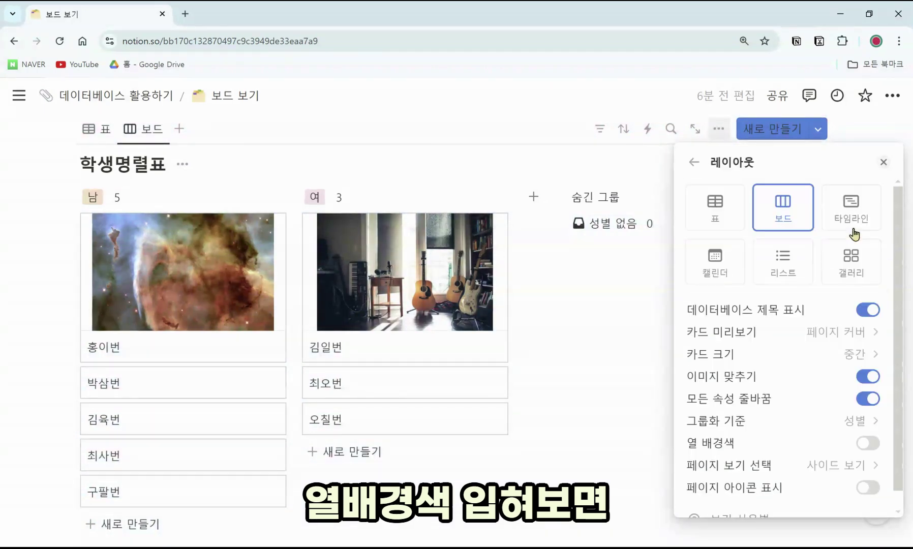
click(838, 429)
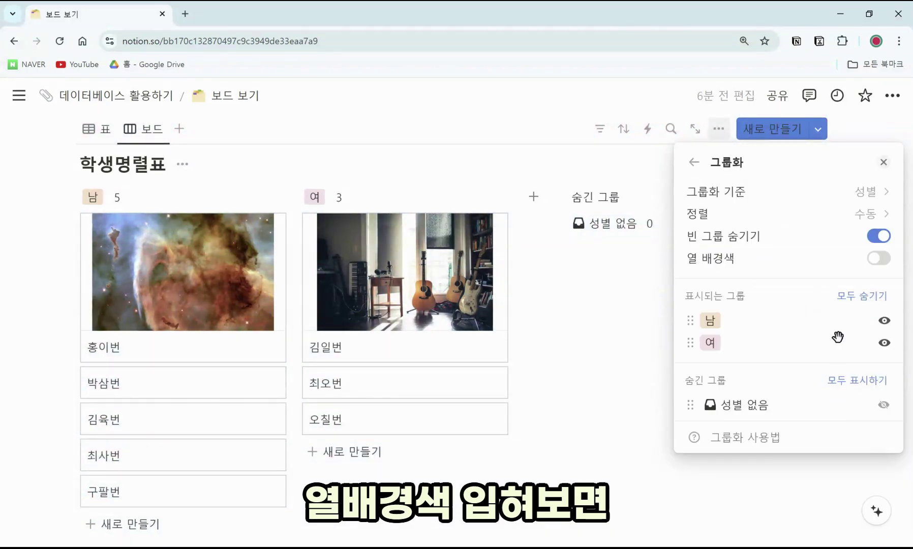
click(879, 259)
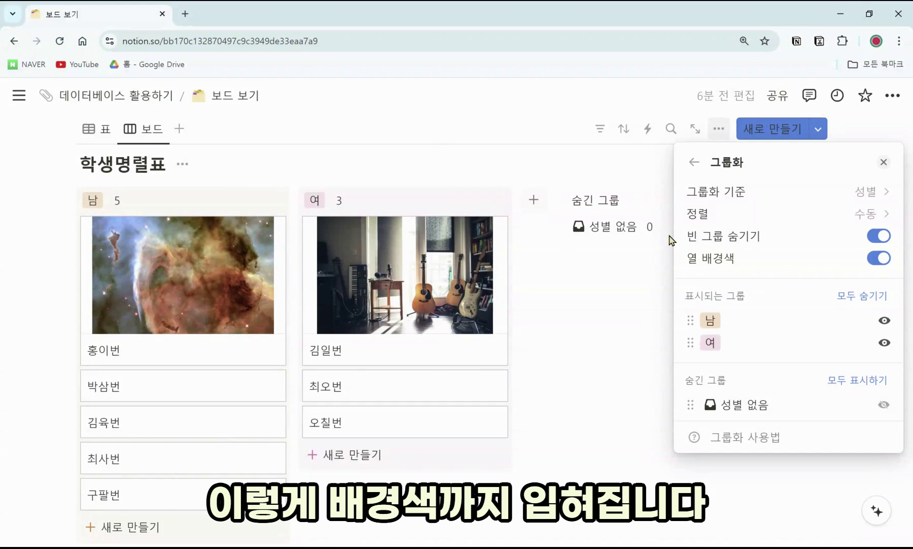
Step: Regroup the board by the 맏이 property instead of 성별 and close the view settings
click(694, 163)
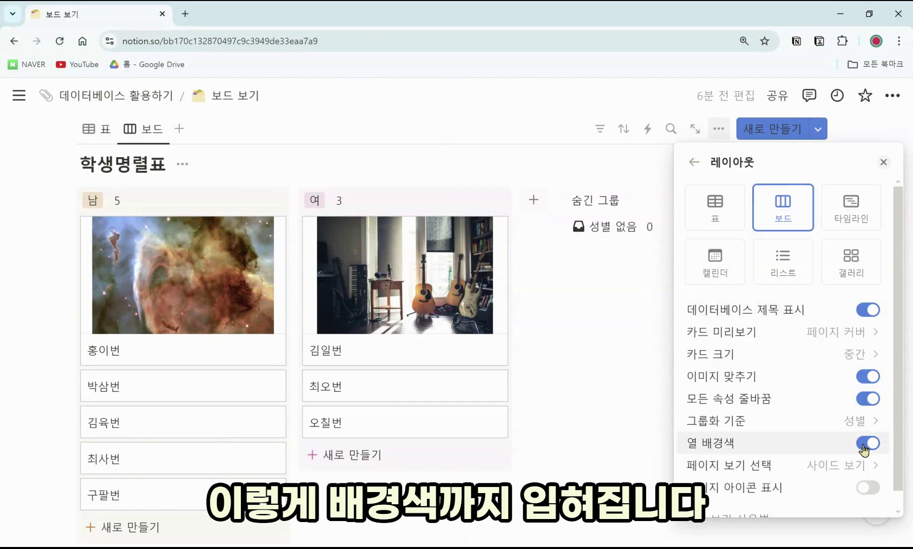
scroll(880, 463, down, 1)
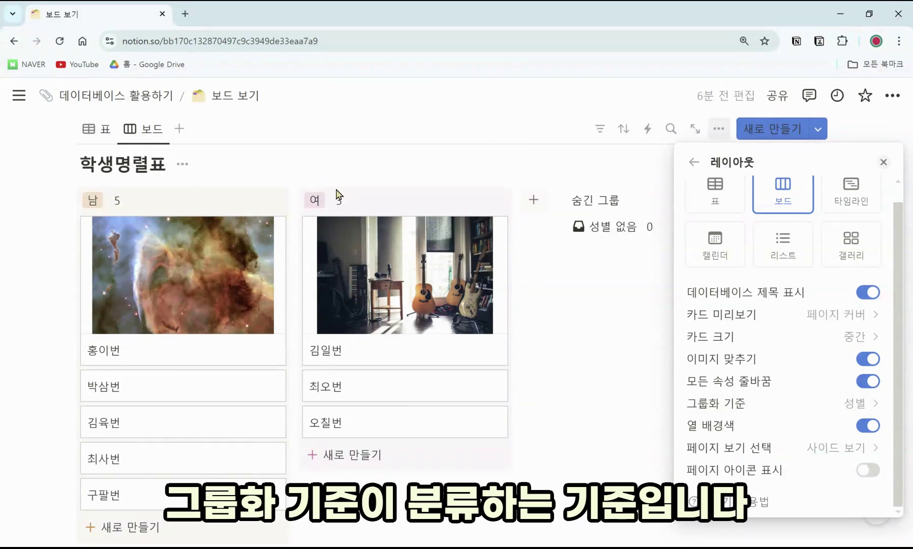
click(824, 404)
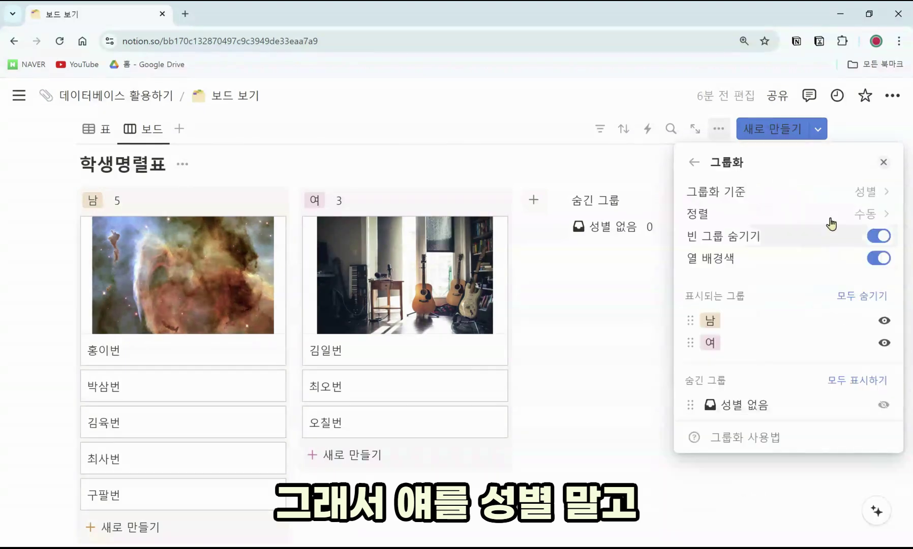
click(870, 193)
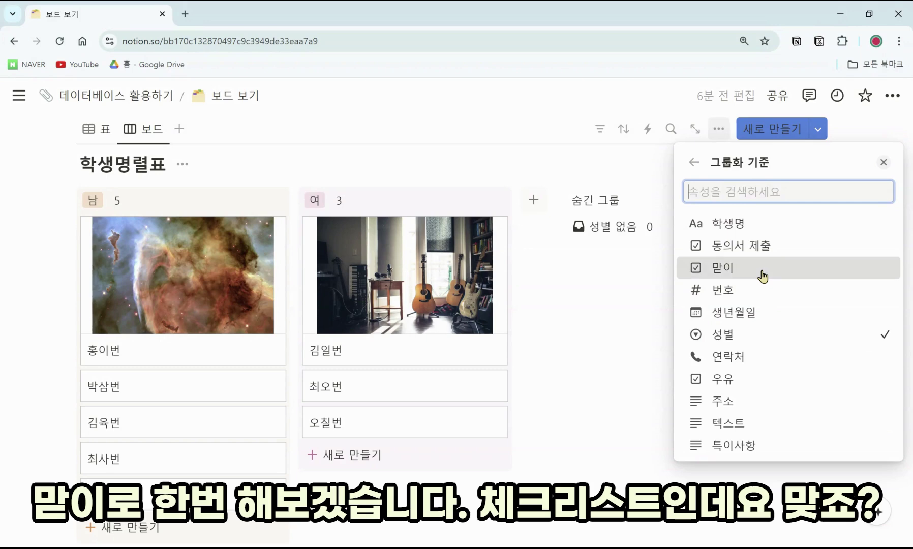
click(763, 276)
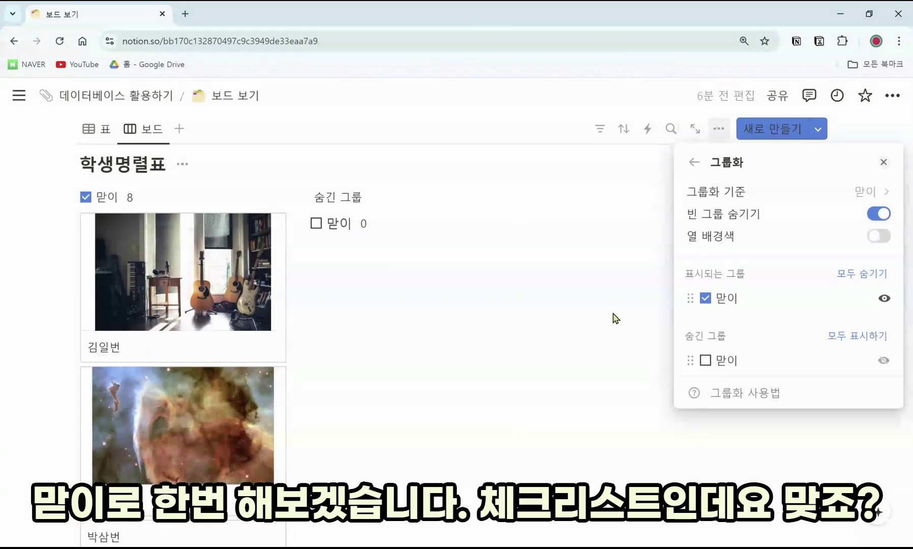
click(575, 325)
scroll(112, 152, up, 2)
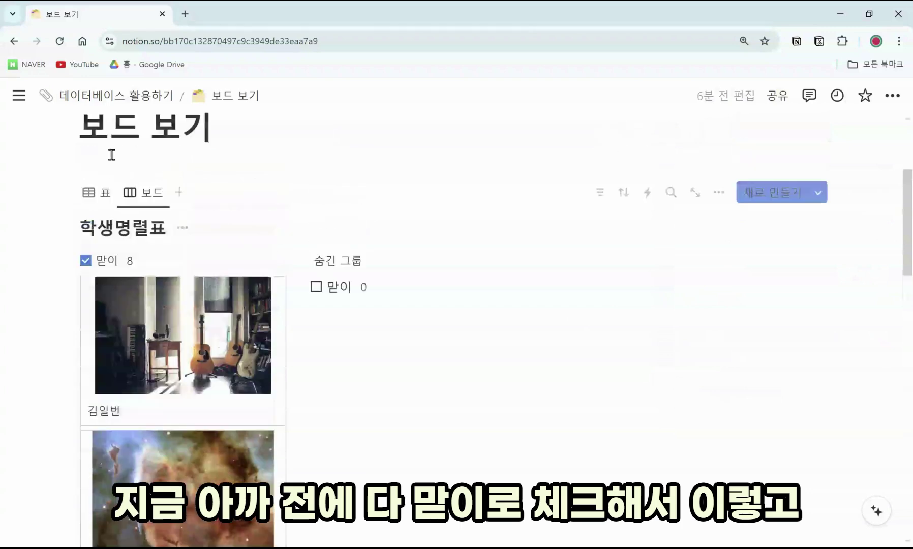
Step: Switch 학생명렬표 to its 표 view, find the 맏이 checkbox column and widen it until its name is readable
click(92, 191)
scroll(656, 457, down, 1)
scroll(656, 457, right, 5)
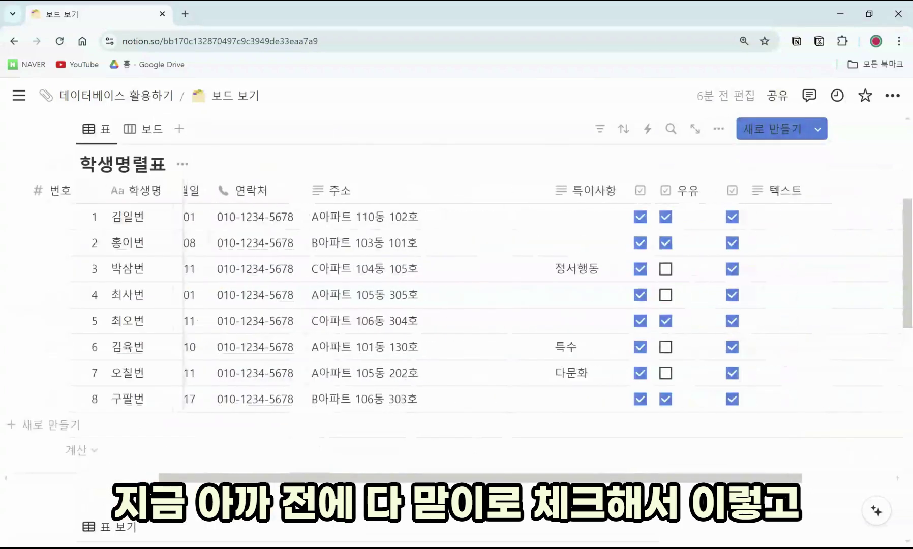
scroll(653, 272, right, 2)
scroll(653, 272, left, 5)
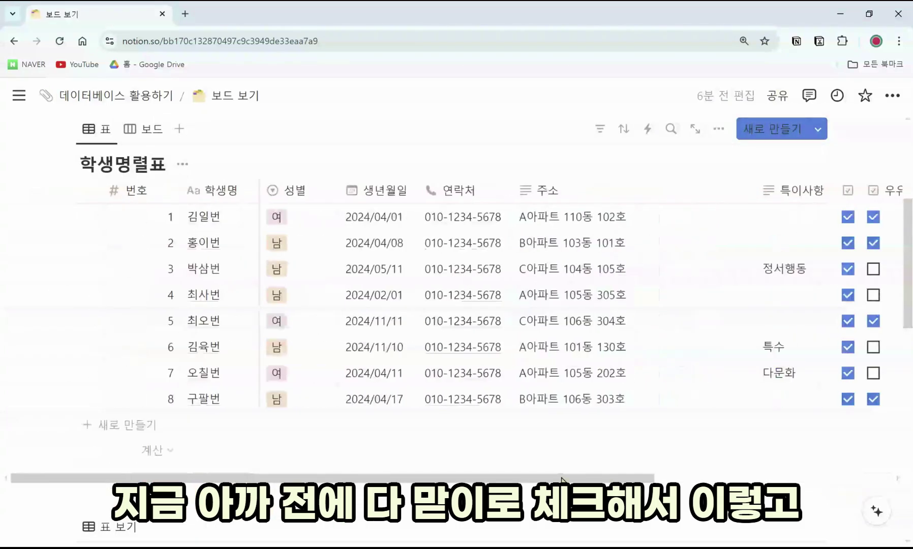
scroll(653, 272, right, 5)
click(628, 195)
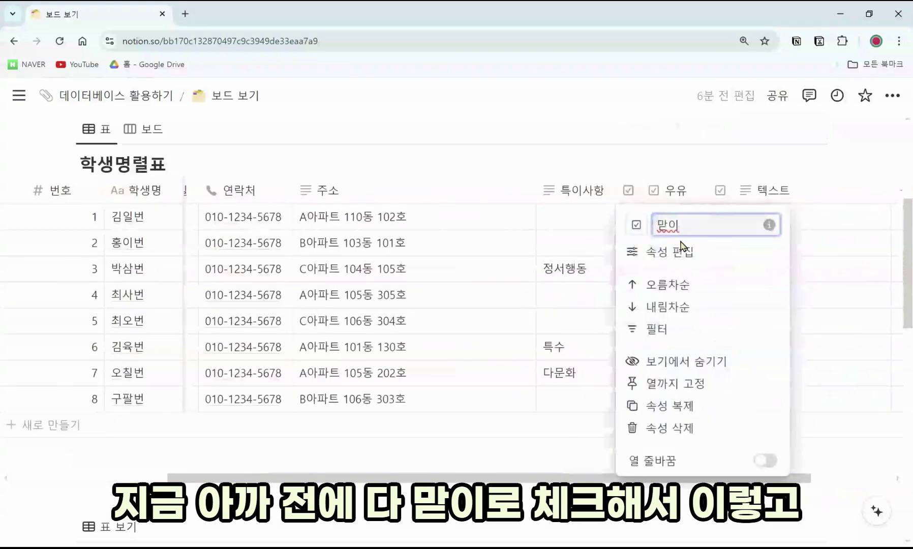
click(834, 257)
drag(643, 190, 700, 191)
Step: Clear the 맏이 checkboxes of student numbers 4, 5 and 7
click(628, 296)
click(628, 321)
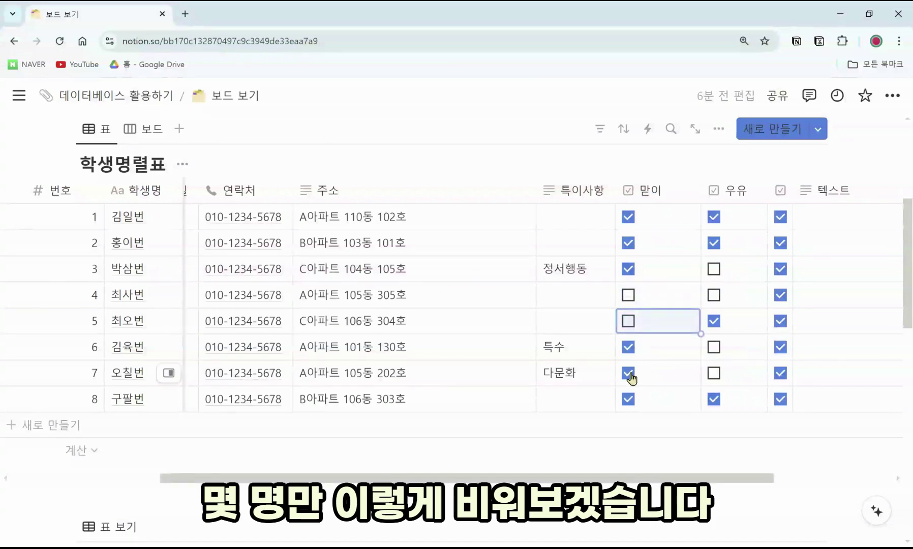
click(628, 373)
Step: Return to the 보드 view and look over the cards in the checked and unchecked 맏이 groups
click(144, 129)
scroll(430, 268, down, 1)
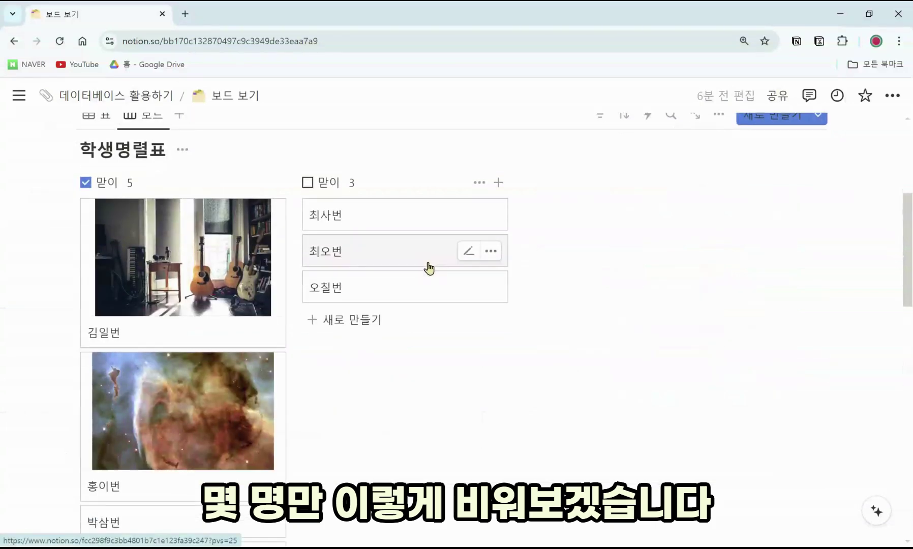
scroll(342, 336, down, 1)
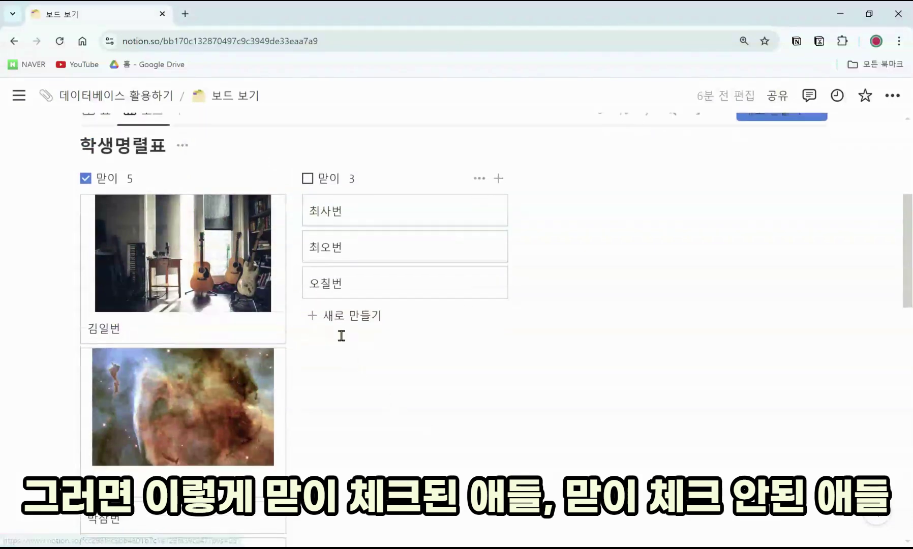
scroll(86, 198, up, 1)
scroll(91, 206, down, 4)
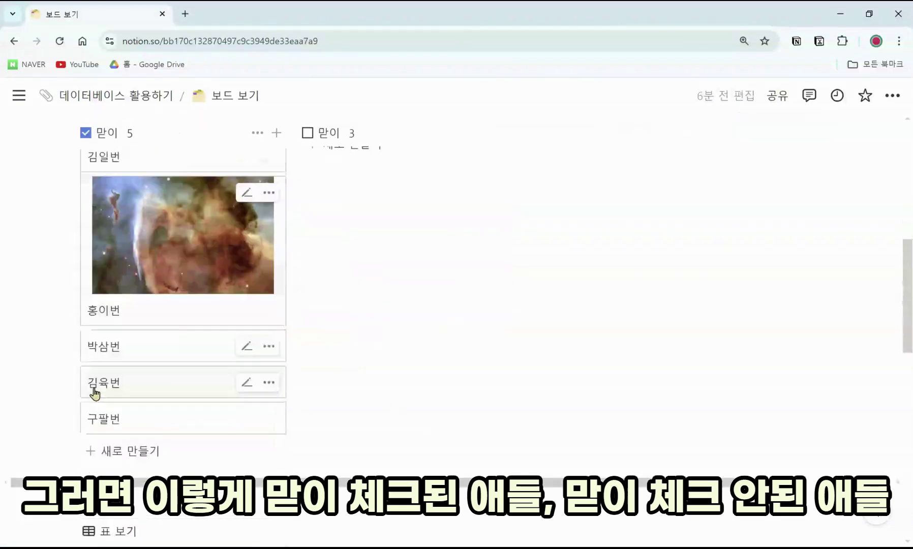
scroll(356, 213, up, 5)
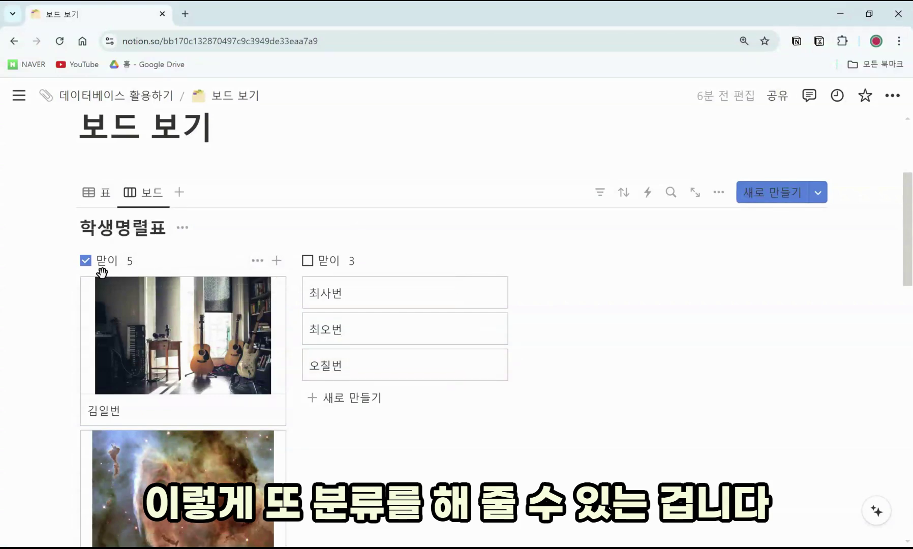
Step: Set the board's 카드 미리보기 to 카드 사용 안함 and close the layout settings
click(721, 199)
click(814, 248)
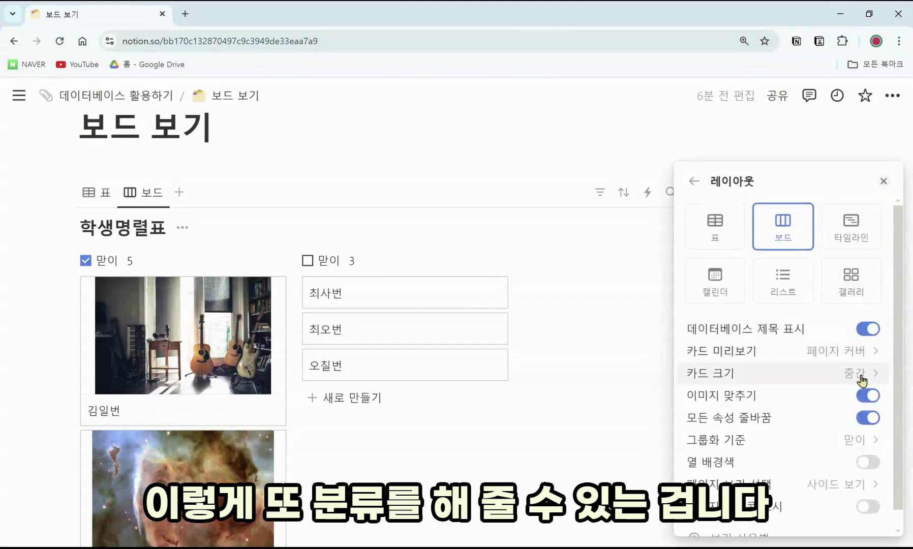
click(841, 351)
click(714, 376)
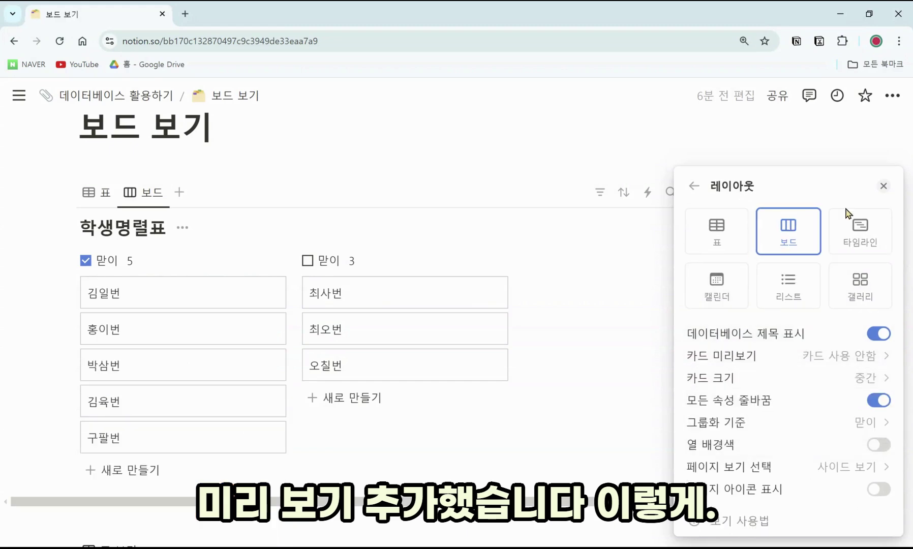
click(882, 186)
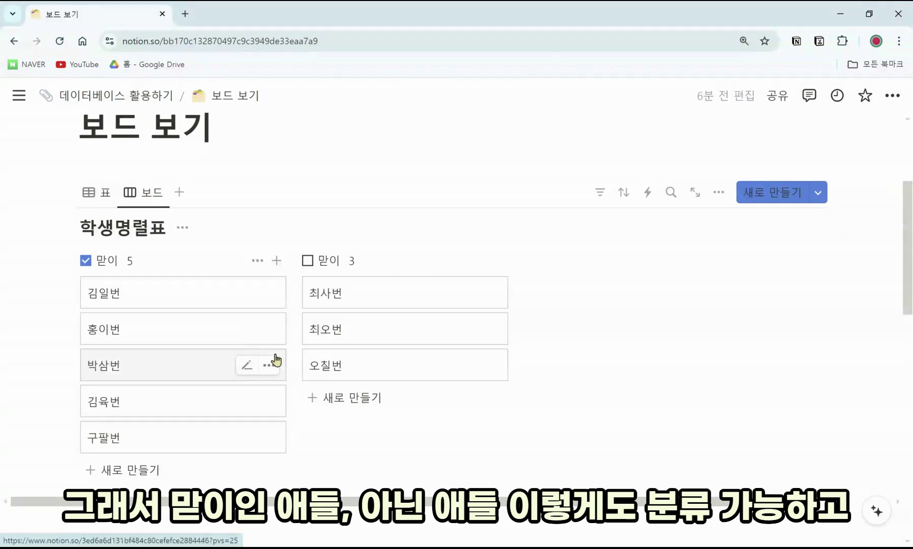
Step: Move all the cards of the checked 맏이 group into the unchecked 맏이 group
drag(138, 339, 420, 321)
drag(201, 342, 411, 321)
drag(153, 294, 356, 293)
drag(187, 303, 387, 311)
Step: Check 맏이 for student numbers 3 and 5 in the 표 view
click(96, 193)
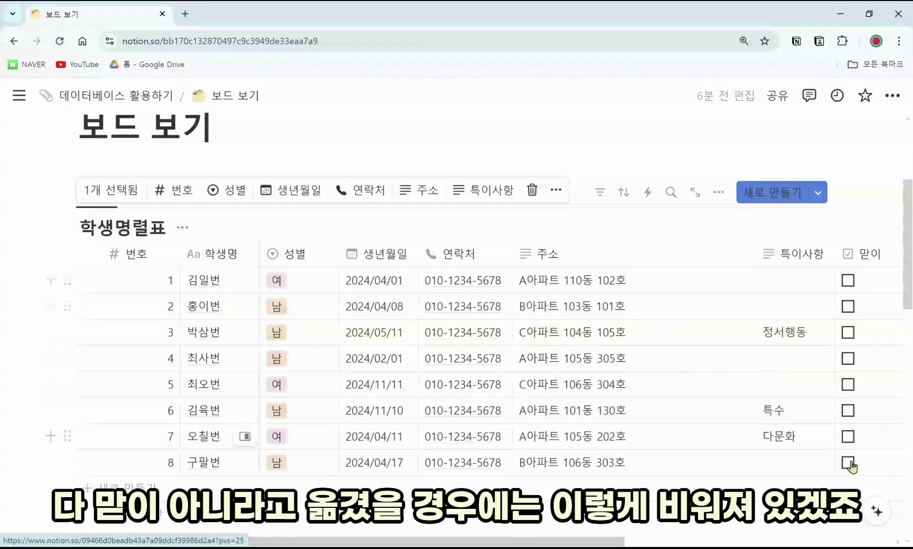
click(847, 333)
click(848, 385)
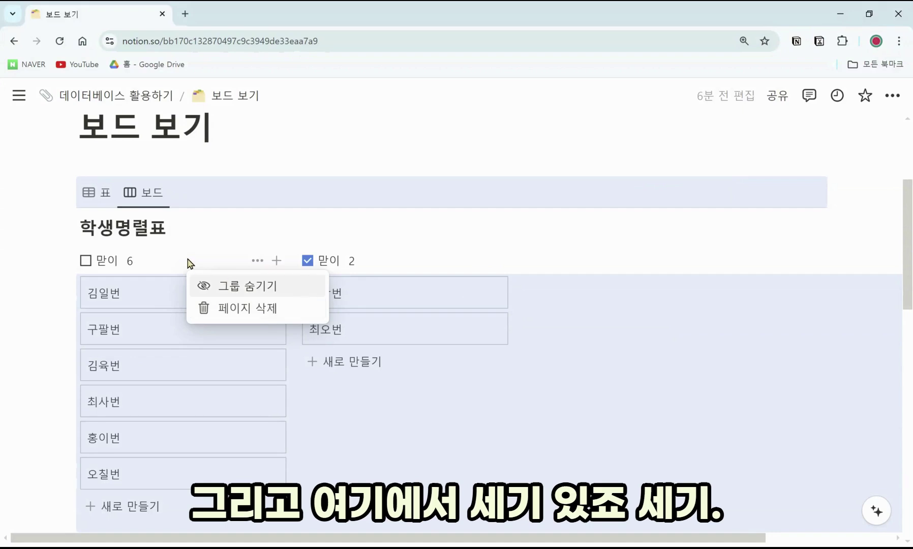
Step: Look through the 수 and 추가 옵션 calculations for the unchecked 맏이 group on the board, then dismiss the options and the selection
click(128, 263)
click(129, 263)
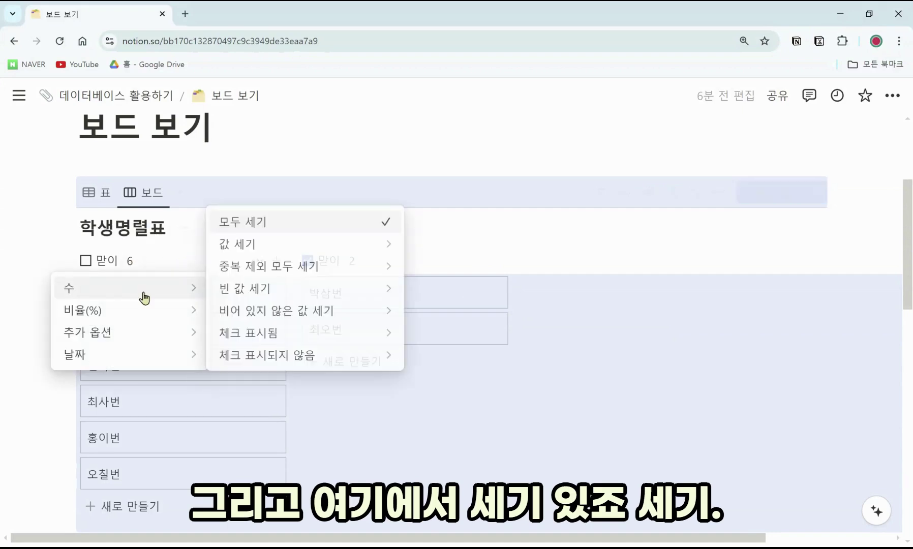
mouse_move(153, 331)
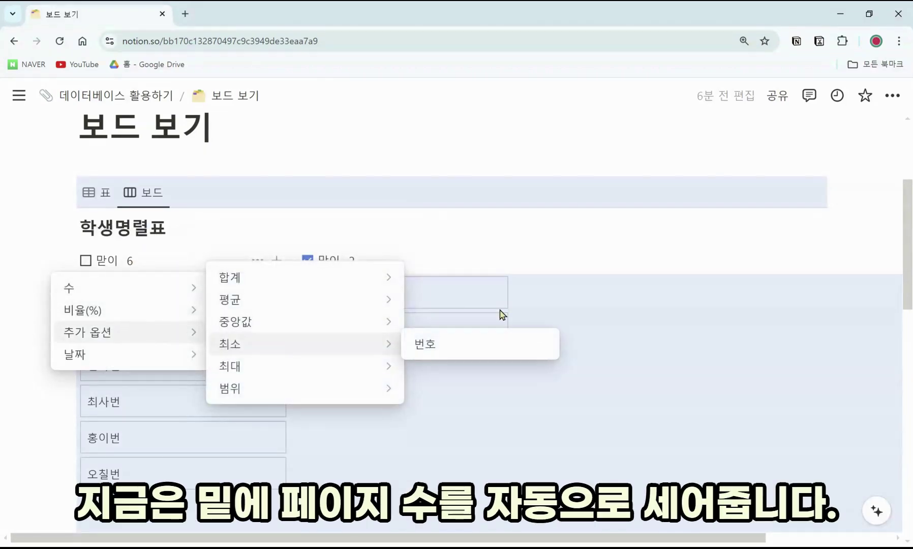
click(631, 307)
scroll(457, 300, down, 1)
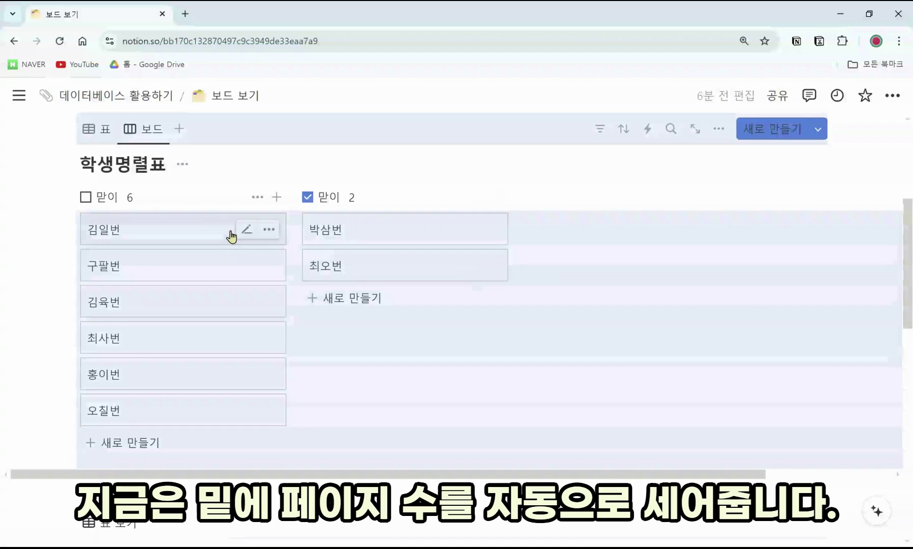
scroll(483, 333, up, 1)
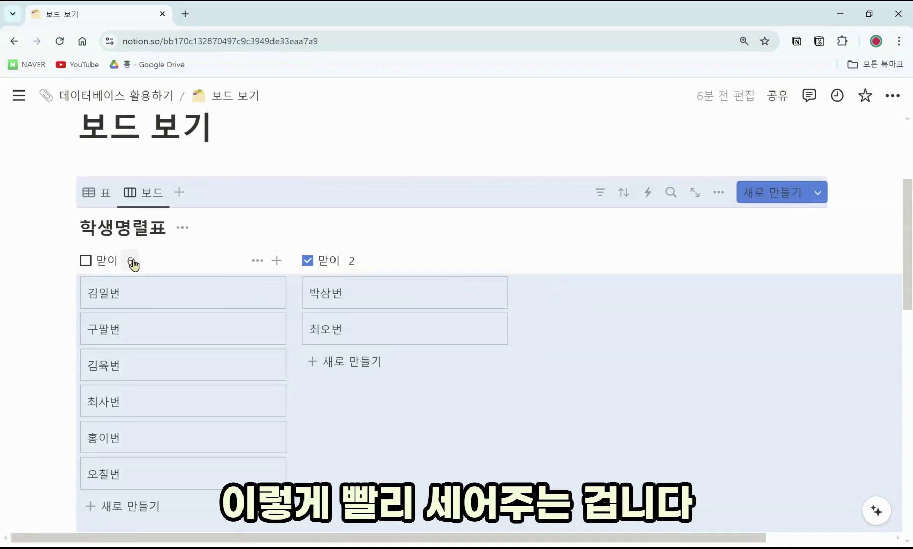
click(114, 228)
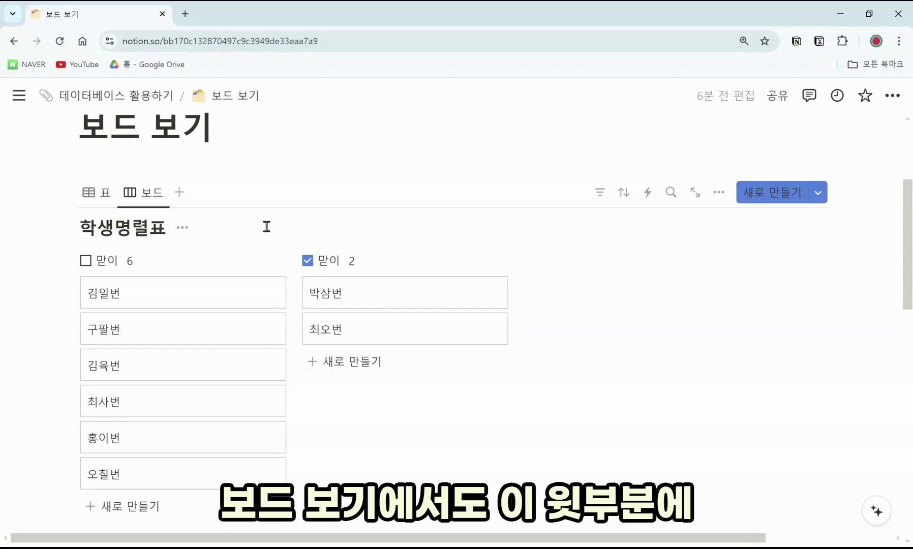
Step: Examine the 비율(%), 추가 옵션 and 날짜 calculation choices for the unchecked 맏이 group and leave them without choosing any
click(131, 264)
mouse_move(152, 300)
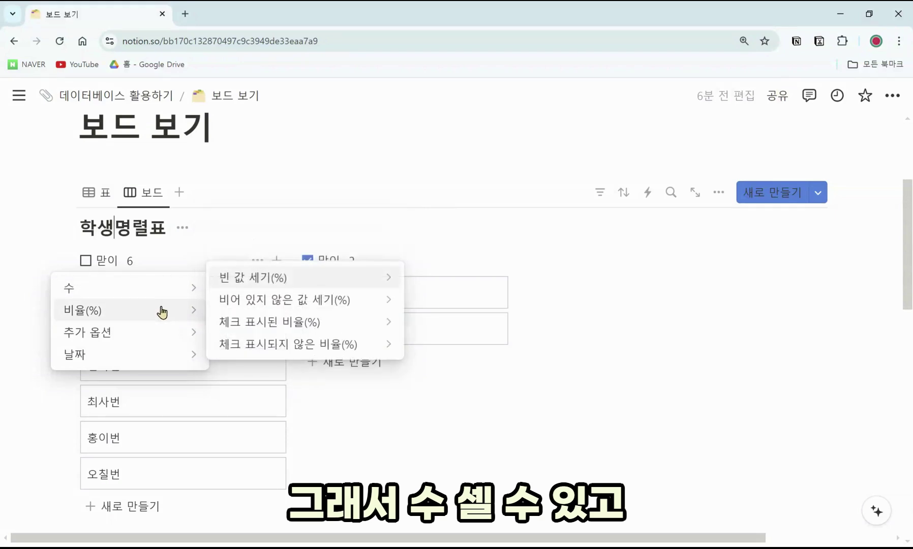
mouse_move(157, 341)
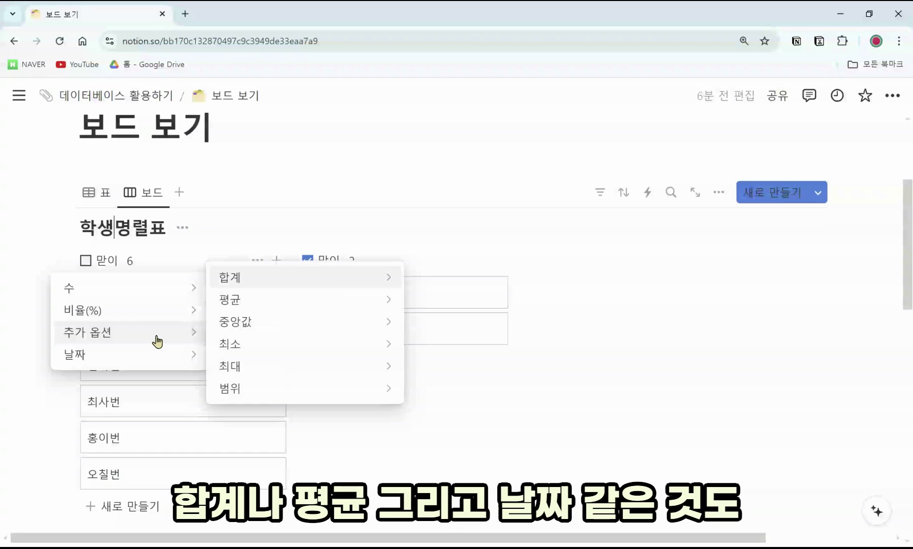
mouse_move(147, 362)
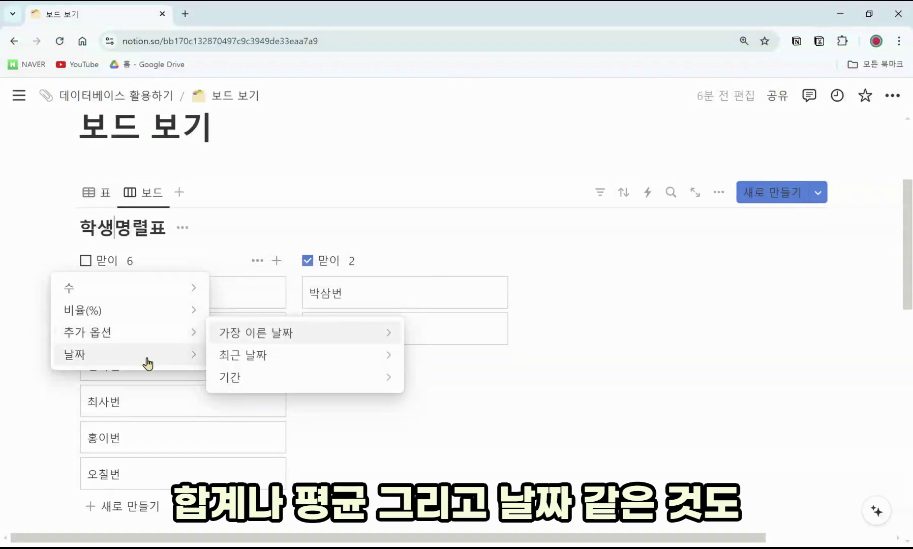
mouse_move(294, 384)
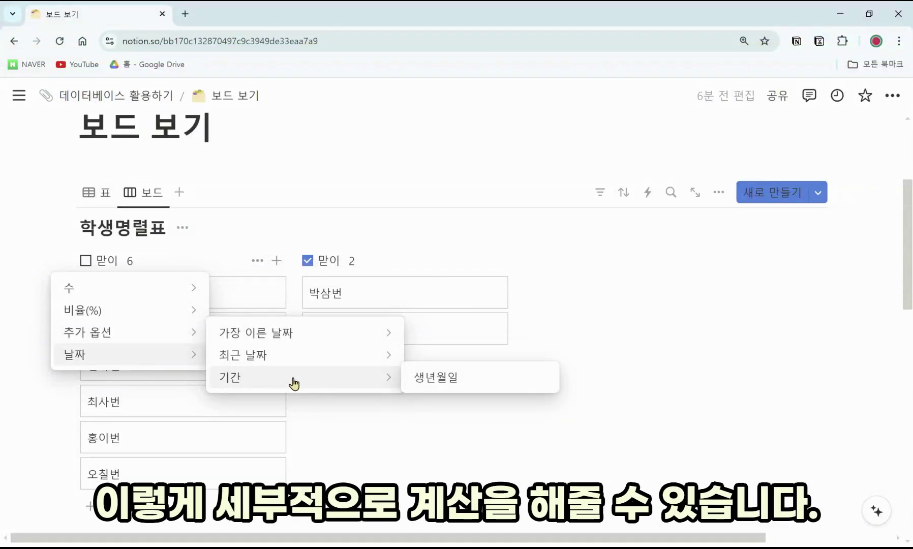
click(699, 326)
scroll(699, 325, down, 2)
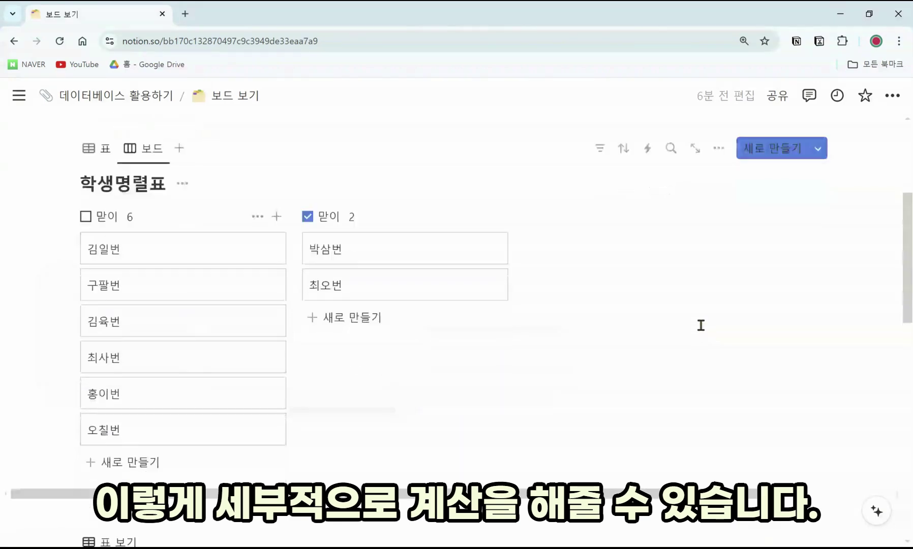
scroll(701, 326, up, 2)
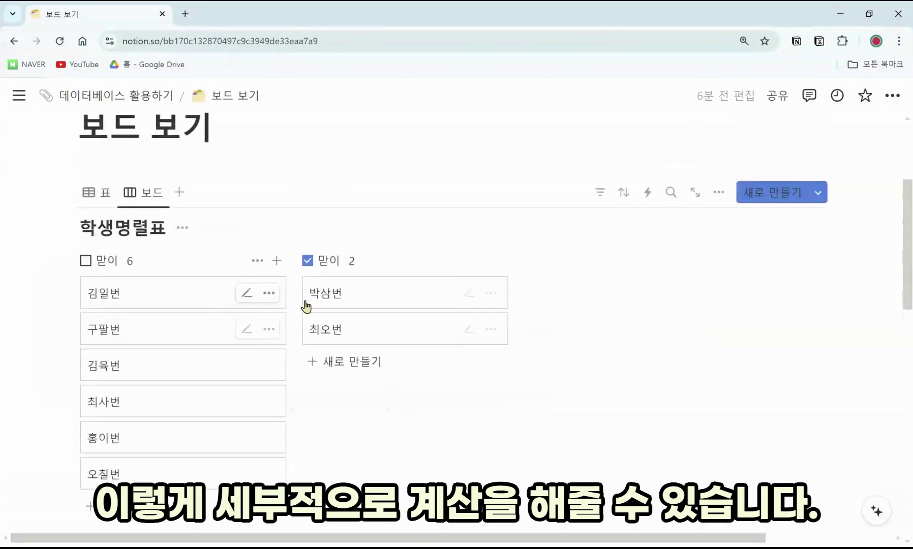
Step: Switch 학생명렬표 back to its 표 view and narrow the 이름 column of the 목표 현황 table
click(110, 197)
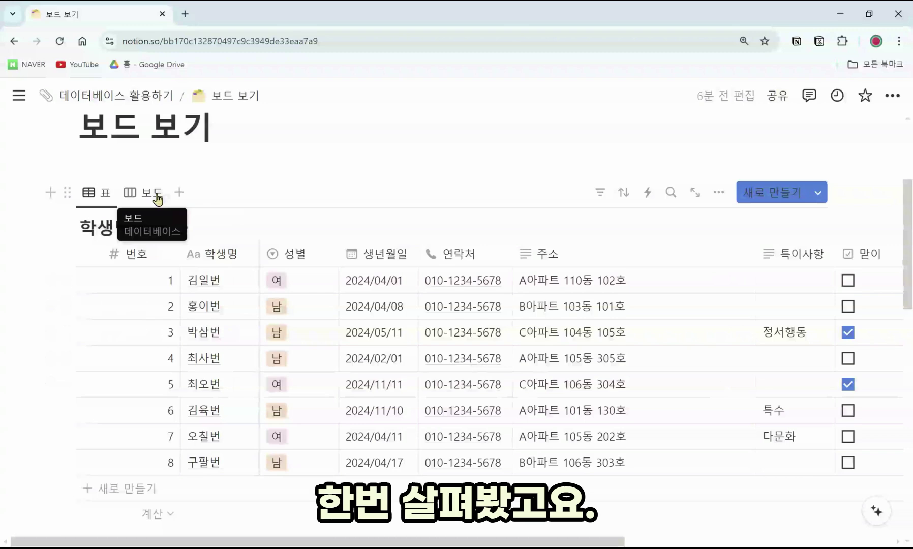
scroll(162, 203, down, 5)
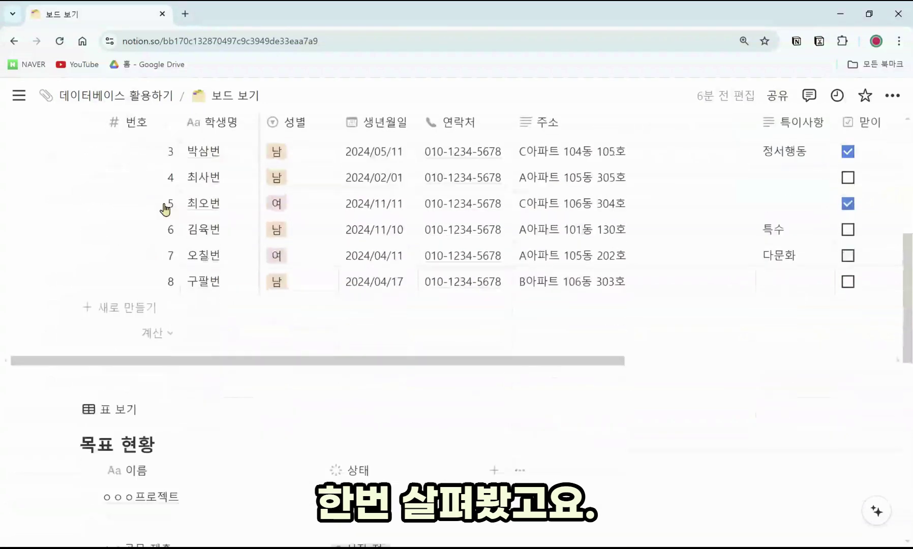
scroll(165, 208, down, 3)
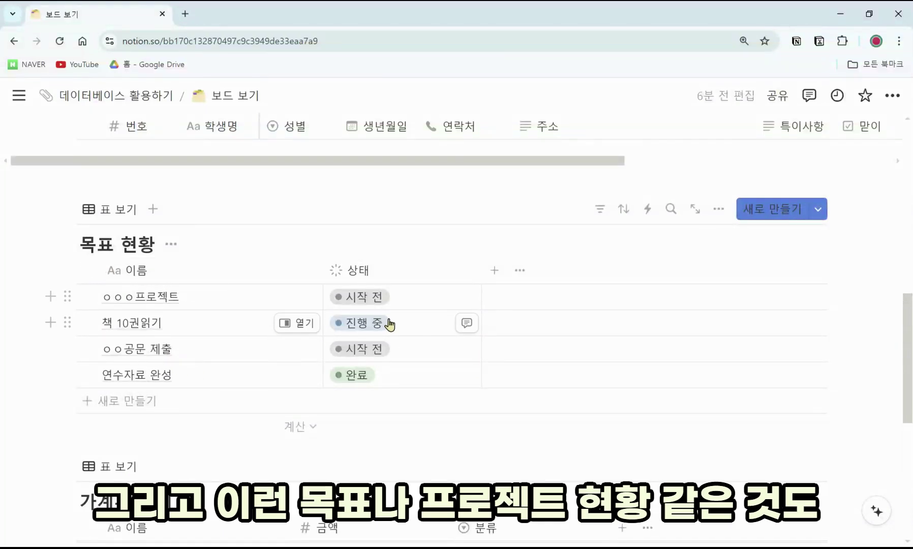
drag(323, 268, 278, 270)
Step: Open 속성 편집 for the 상태 property of 목표 현황 and review its 할 일, 진행 중 and 완료 options
click(319, 278)
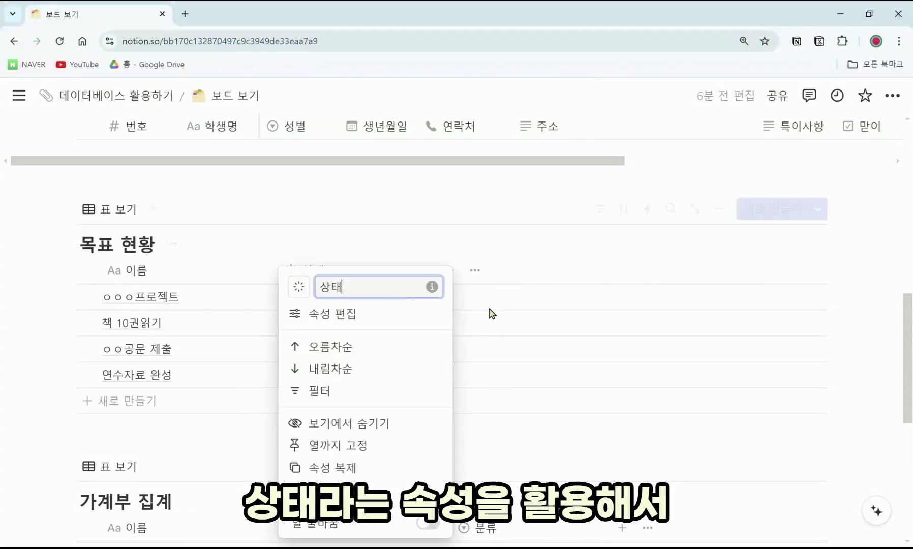
key(Down)
key(Return)
scroll(727, 350, down, 1)
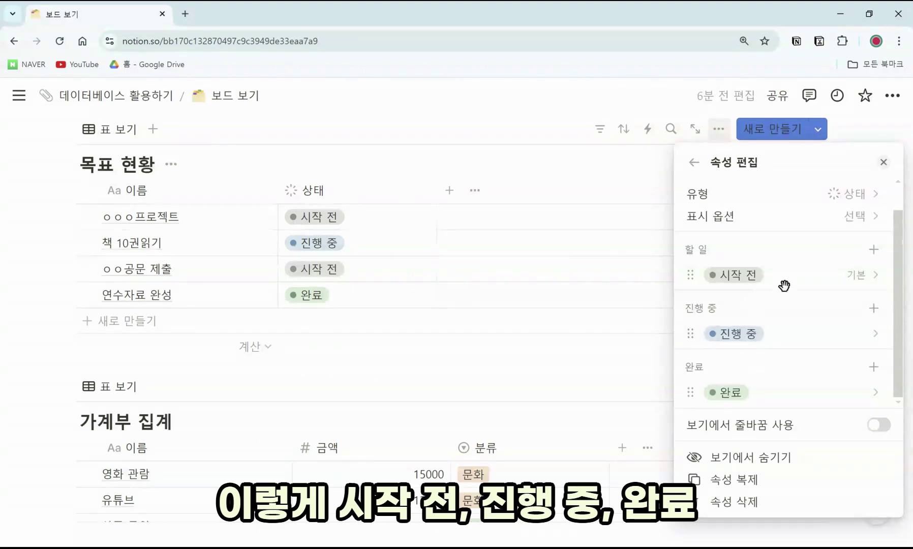
Step: Close 속성 편집 and change the layout of the 목표 현황 view from 표 to 보드
click(884, 162)
click(570, 242)
scroll(553, 307, up, 1)
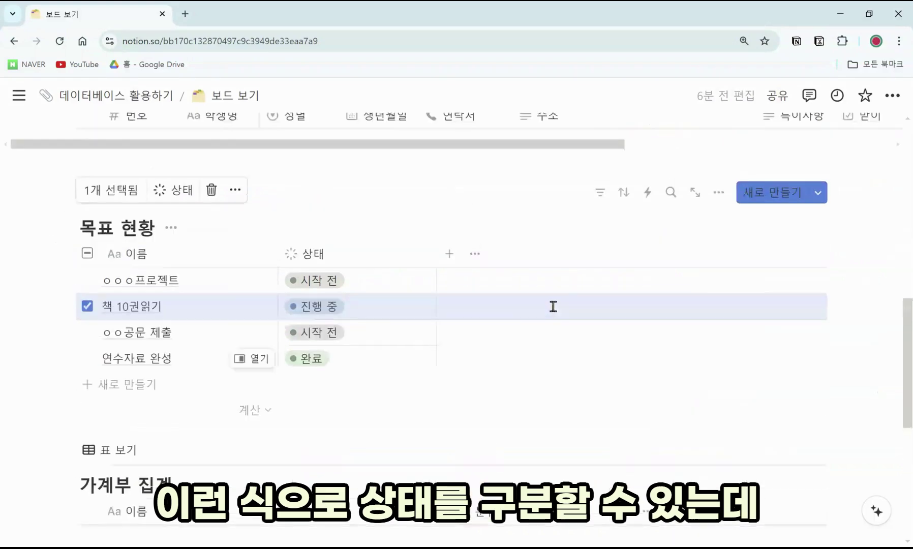
click(339, 194)
click(107, 192)
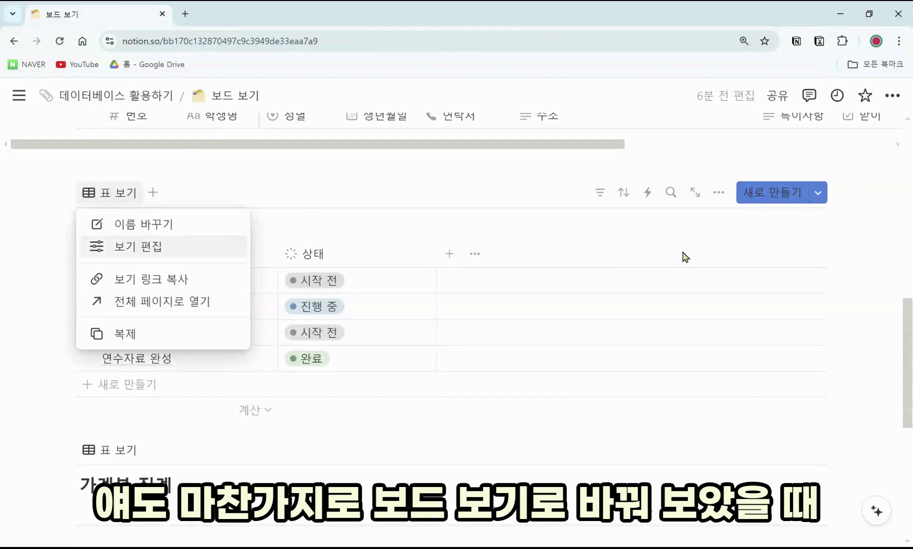
click(719, 193)
click(718, 192)
click(727, 253)
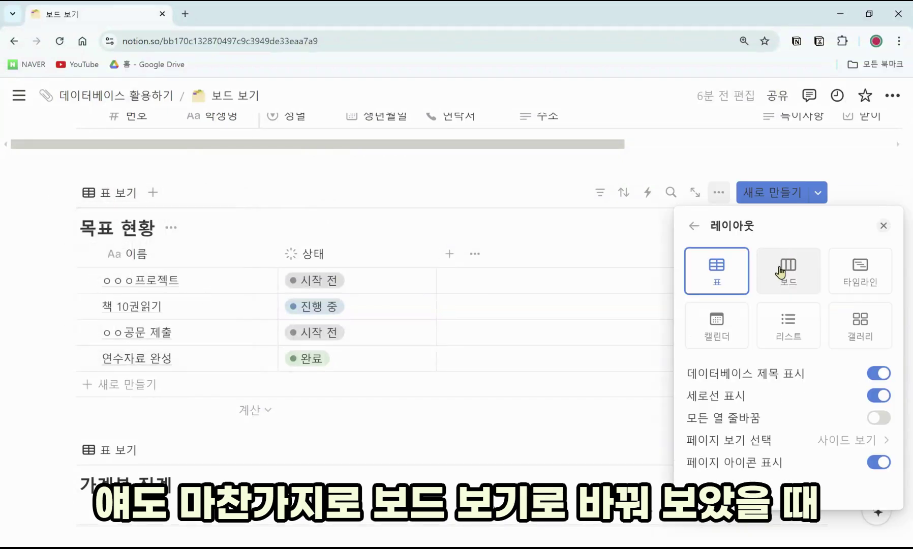
click(786, 270)
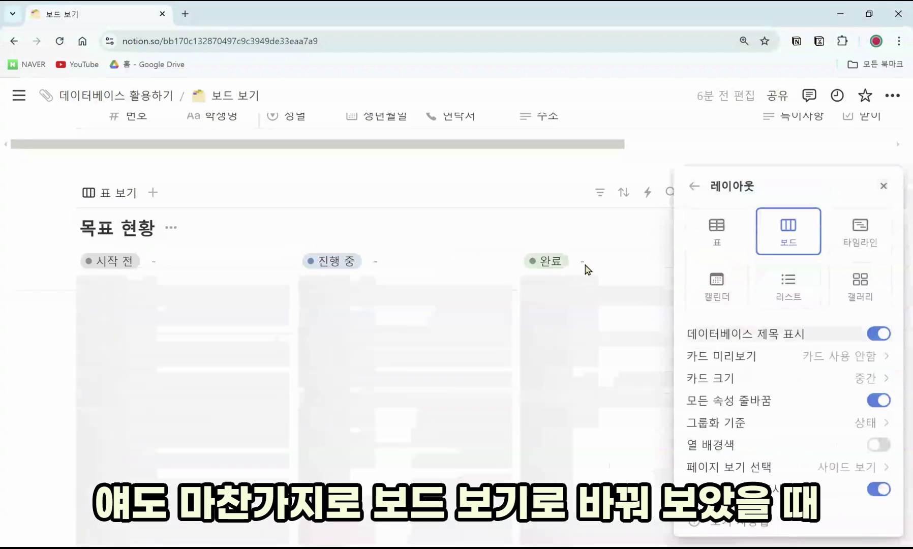
click(616, 265)
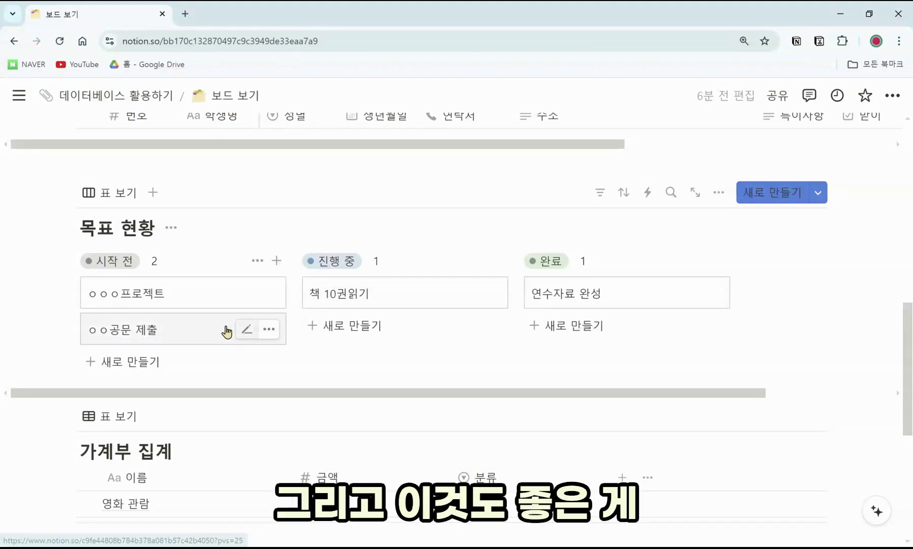
Step: Move the ㅇㅇㅇ프로젝트 card to 완료, ㅇㅇ공문 제출 through 진행 중 to 완료, and 책 10권읽기 out of the 목표 현황 board
drag(167, 331, 392, 313)
drag(219, 294, 622, 302)
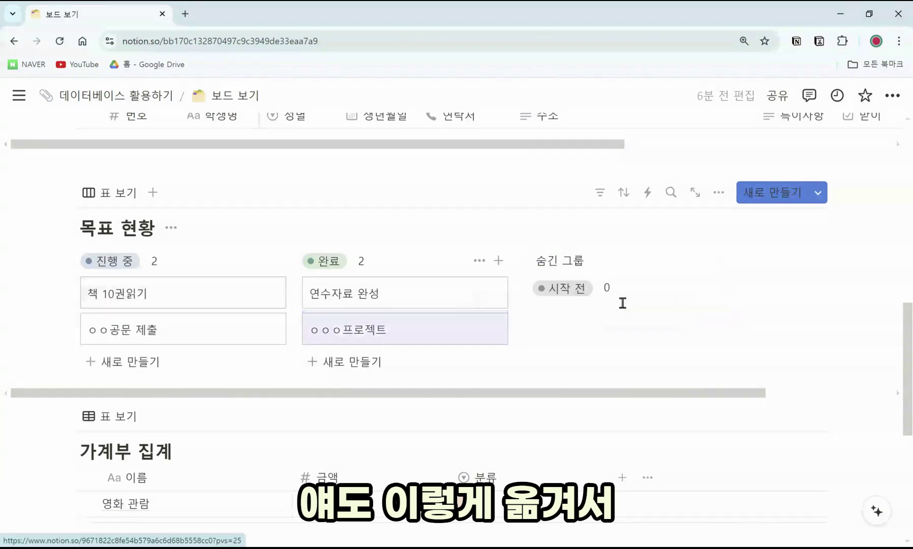
drag(188, 296, 619, 302)
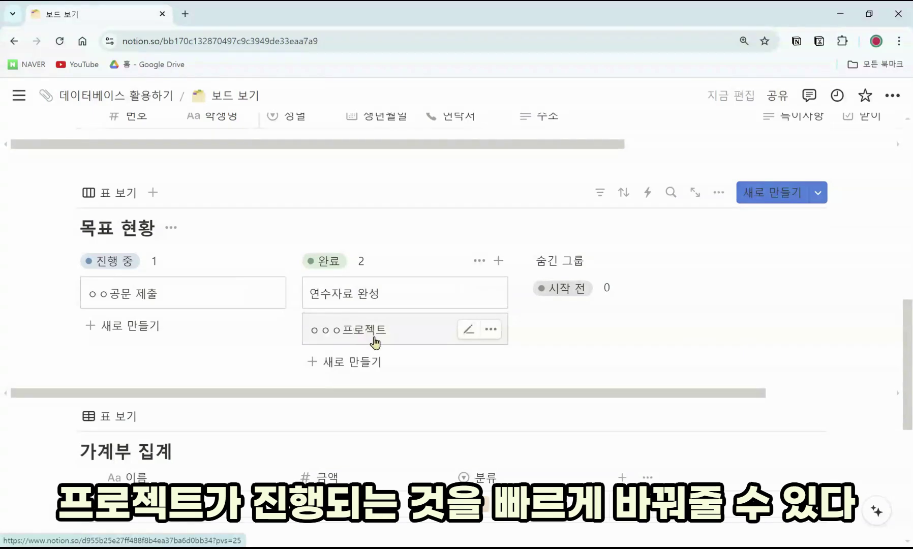
drag(201, 308, 443, 351)
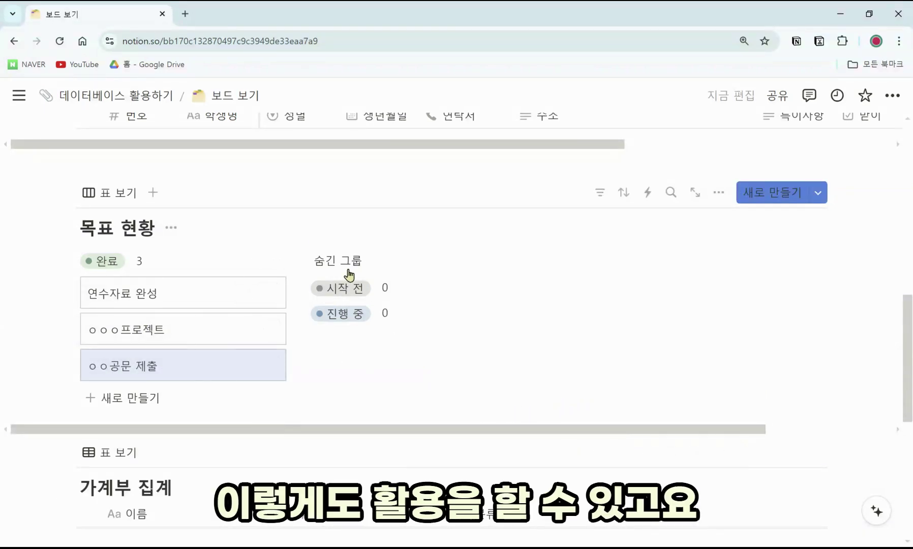
Step: Change the 가계부 집계 view's layout to 보드 and check its 그룹화 settings without altering them
scroll(288, 328, down, 5)
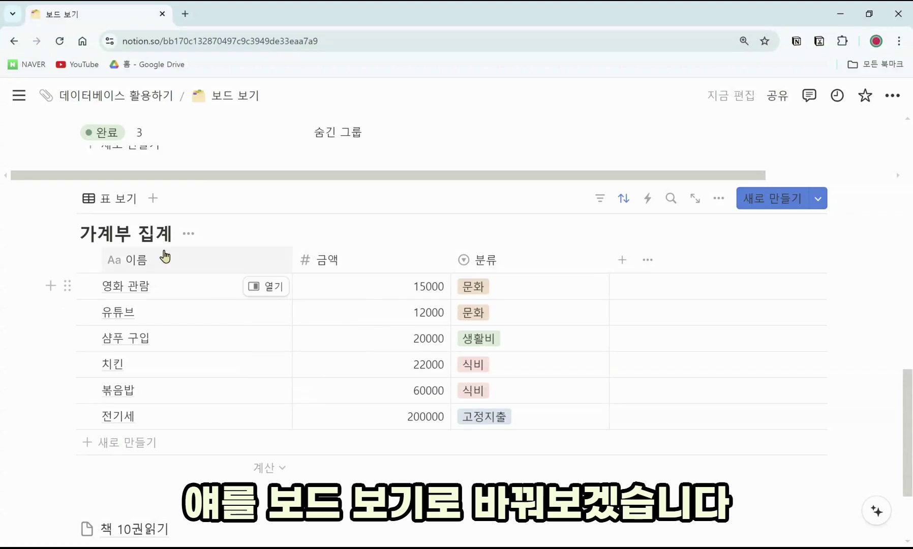
click(120, 205)
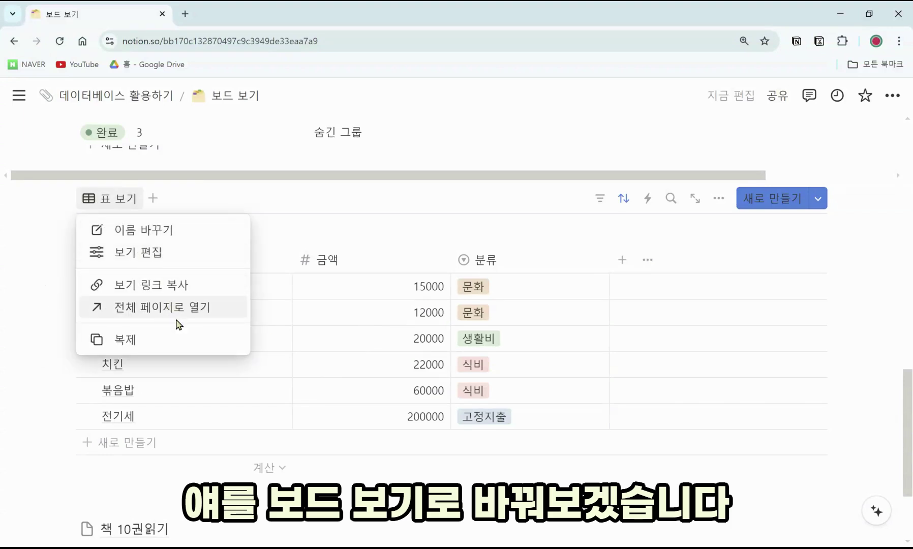
click(719, 201)
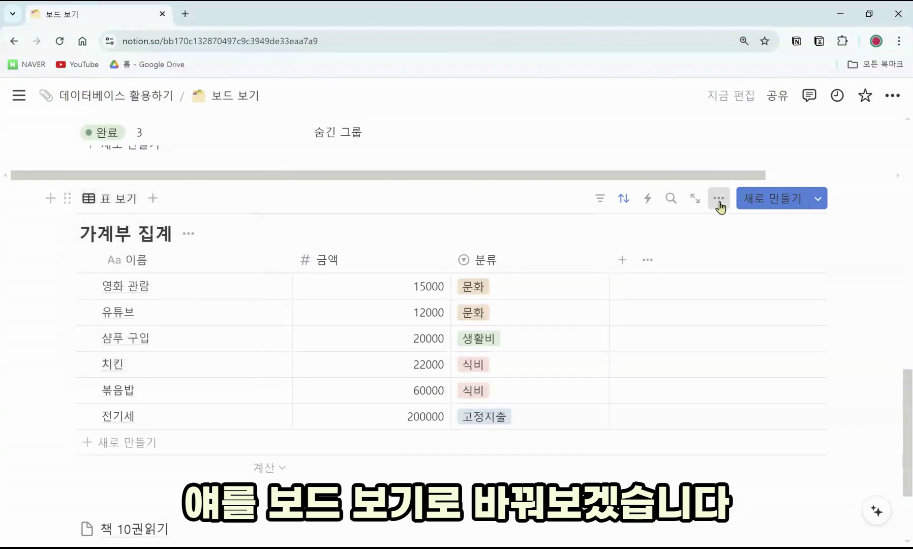
click(719, 199)
click(823, 254)
click(806, 284)
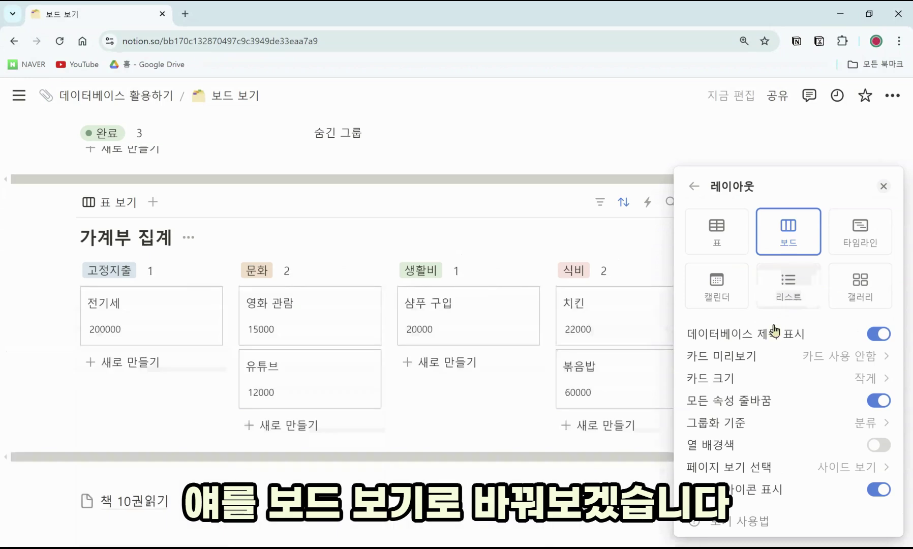
click(830, 426)
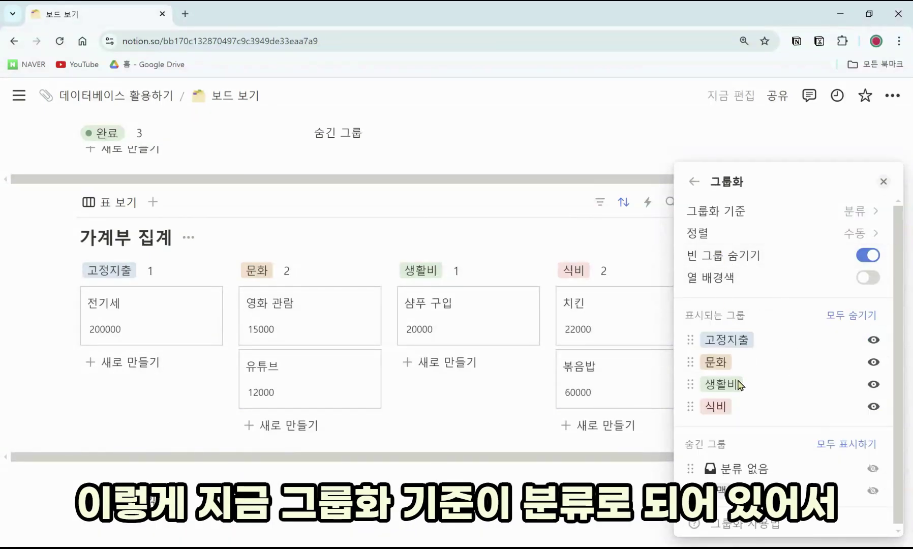
click(228, 470)
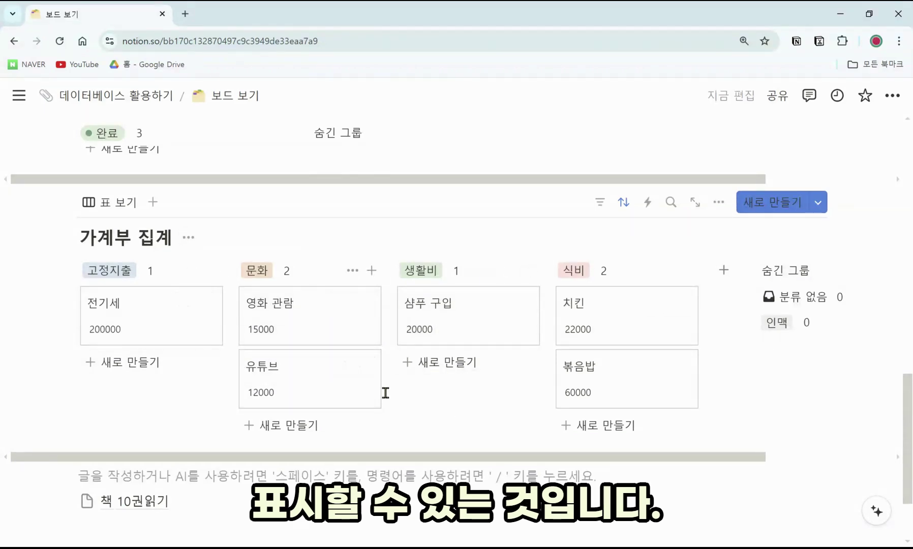
Step: Duplicate the 가계부 집계 board view and set the copy's layout to 표
click(119, 209)
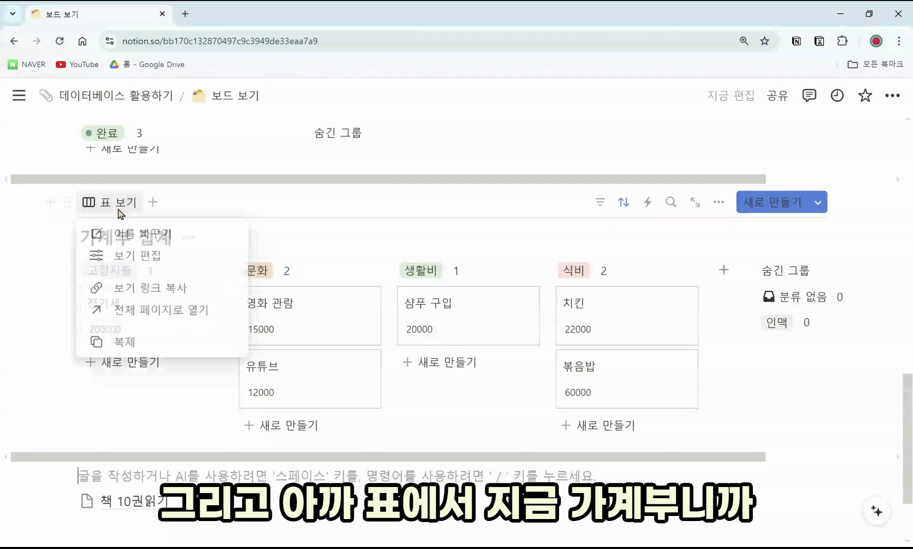
click(153, 340)
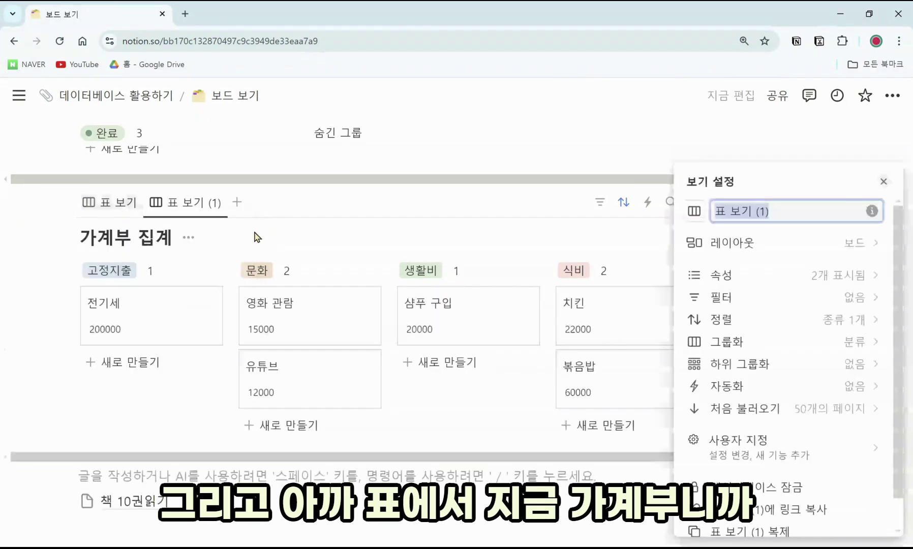
click(733, 242)
click(716, 231)
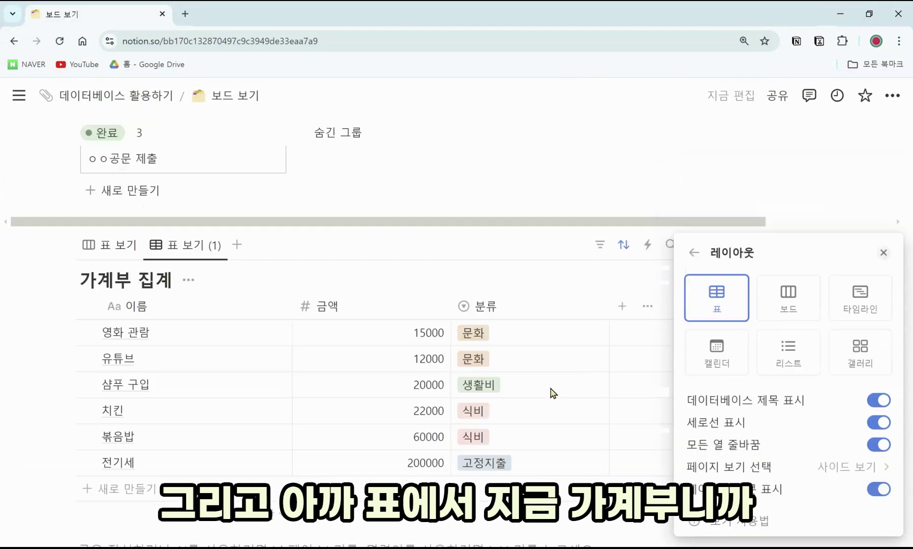
click(554, 386)
scroll(570, 391, down, 1)
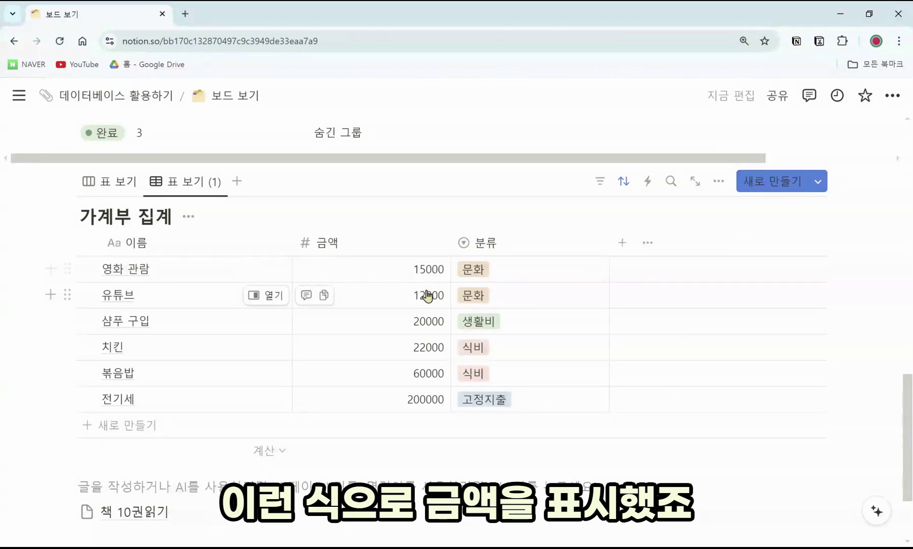
Step: In the 가계부 집계 board view, set the group calculation to 합계 of 금액 and place the 문화 group before 고정지출
click(130, 189)
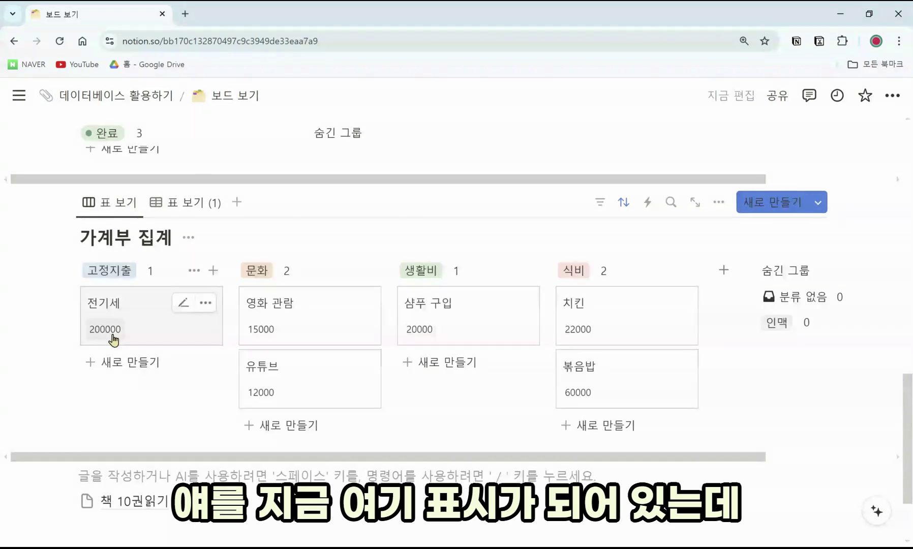
click(151, 276)
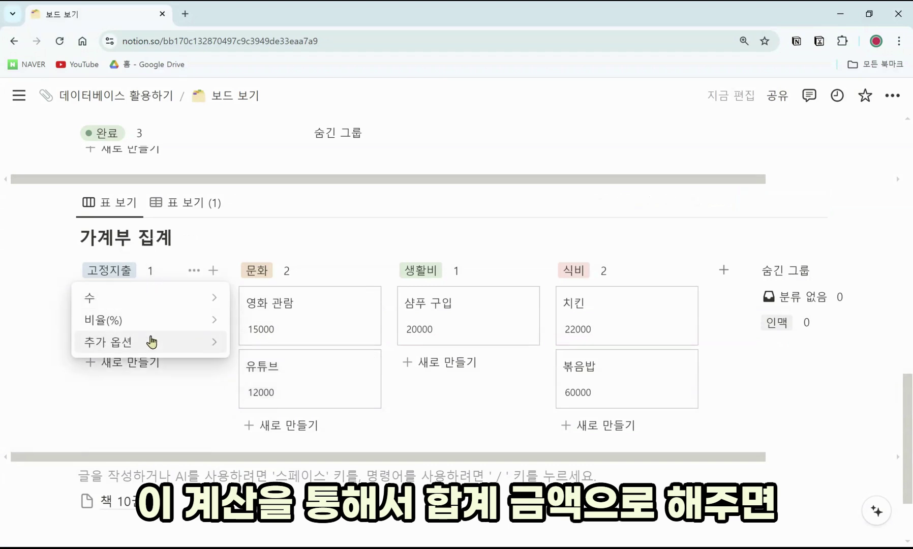
mouse_move(144, 341)
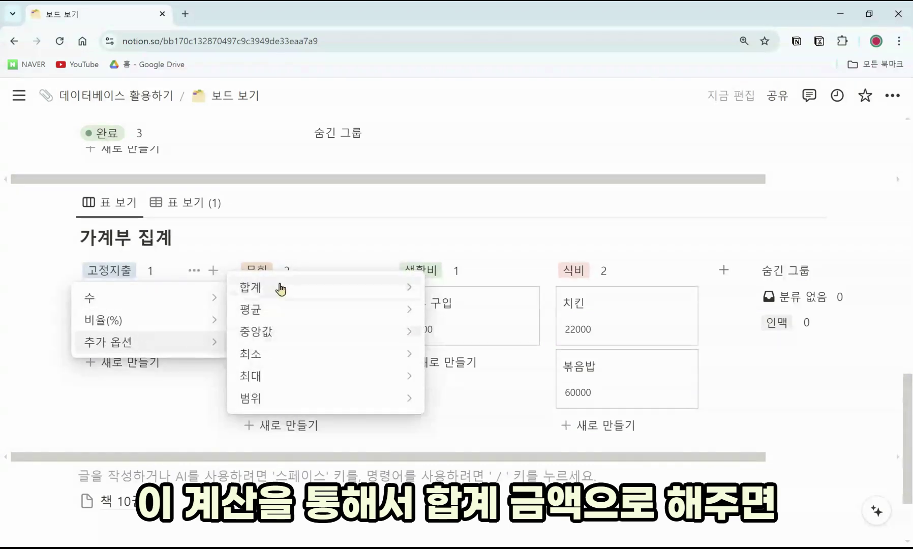
mouse_move(281, 287)
click(489, 297)
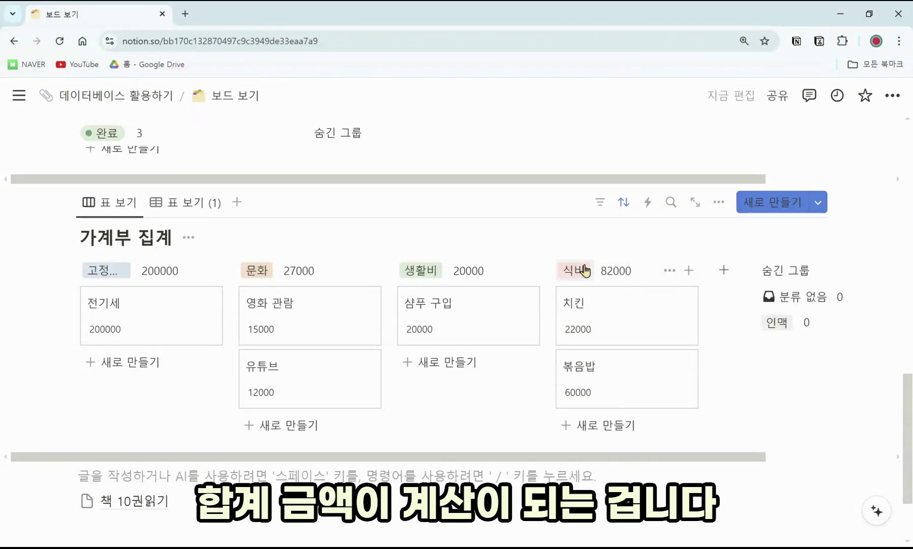
drag(257, 271, 183, 270)
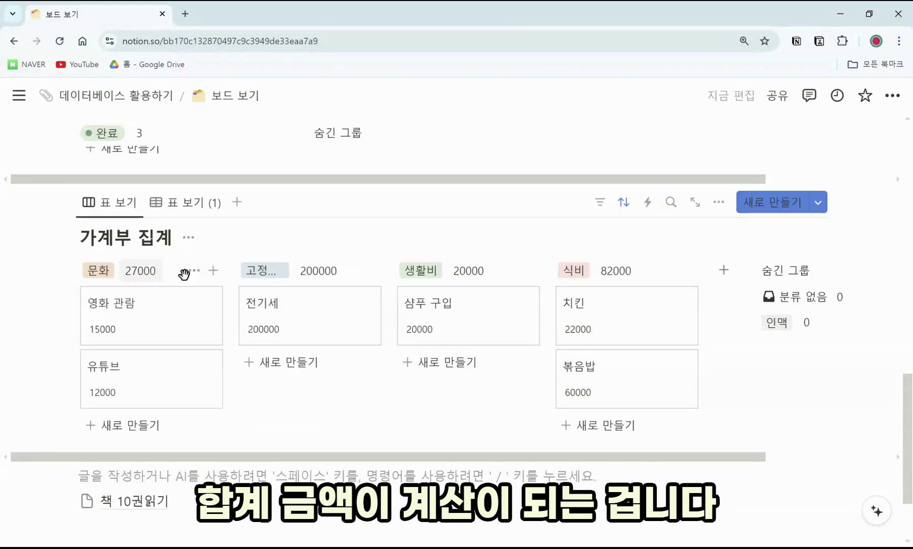
scroll(371, 291, up, 5)
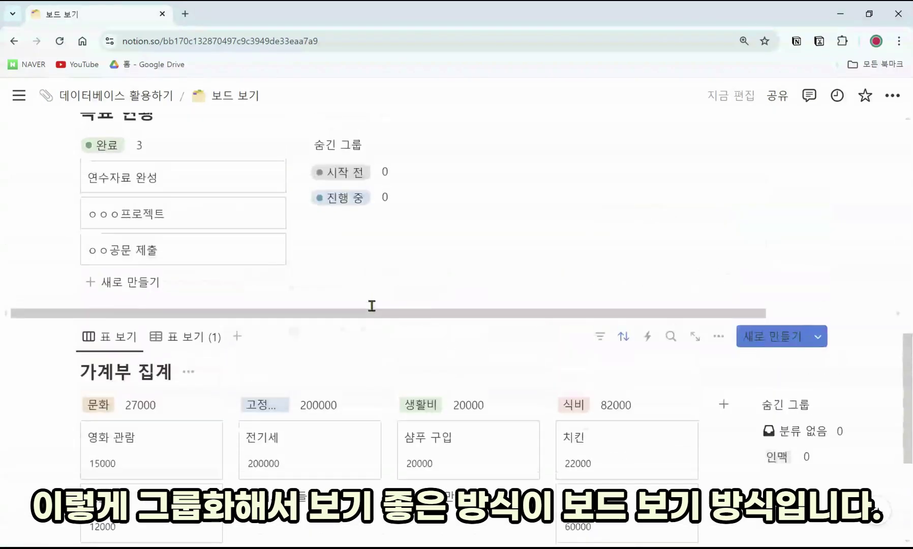
scroll(372, 366, up, 10)
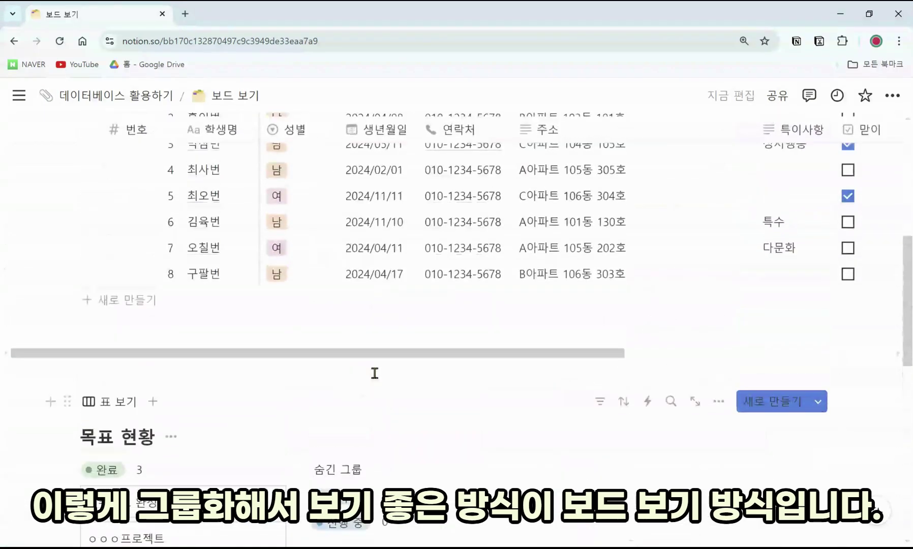
scroll(244, 254, down, 3)
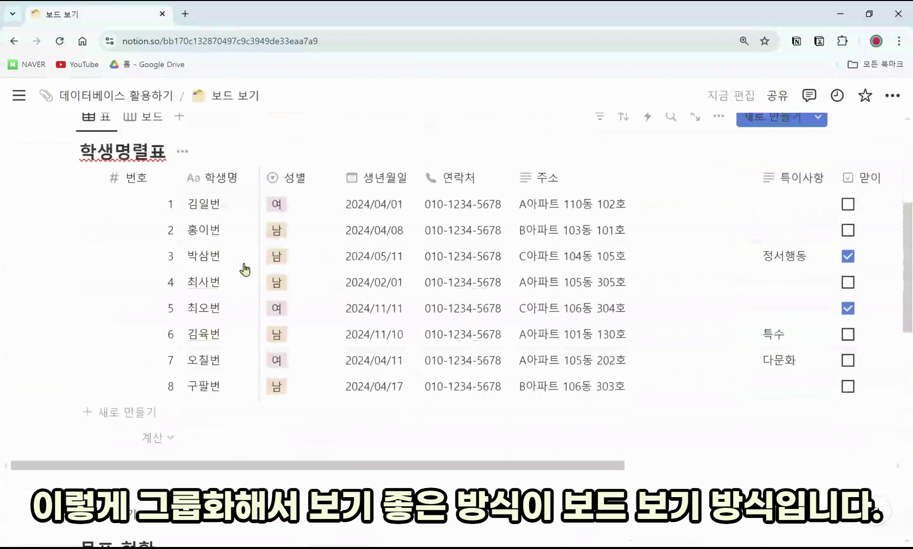
scroll(370, 314, up, 1)
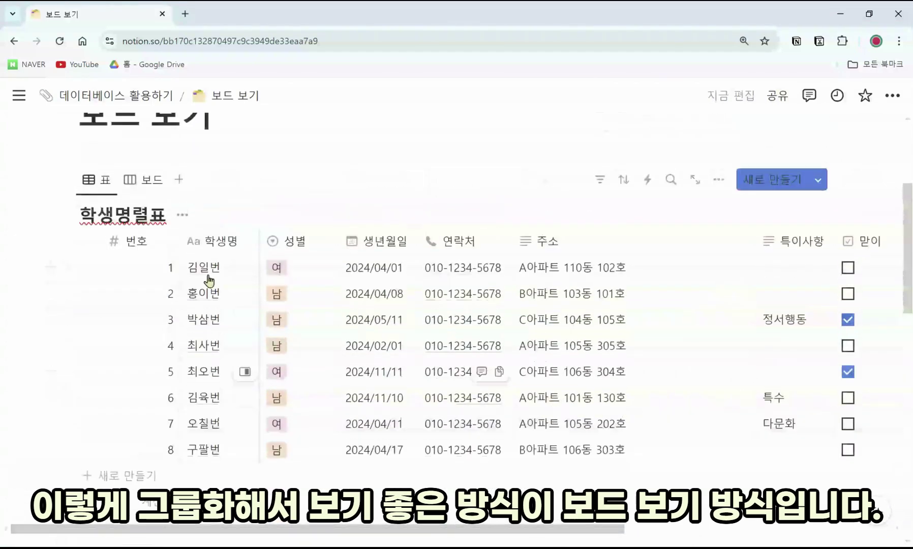